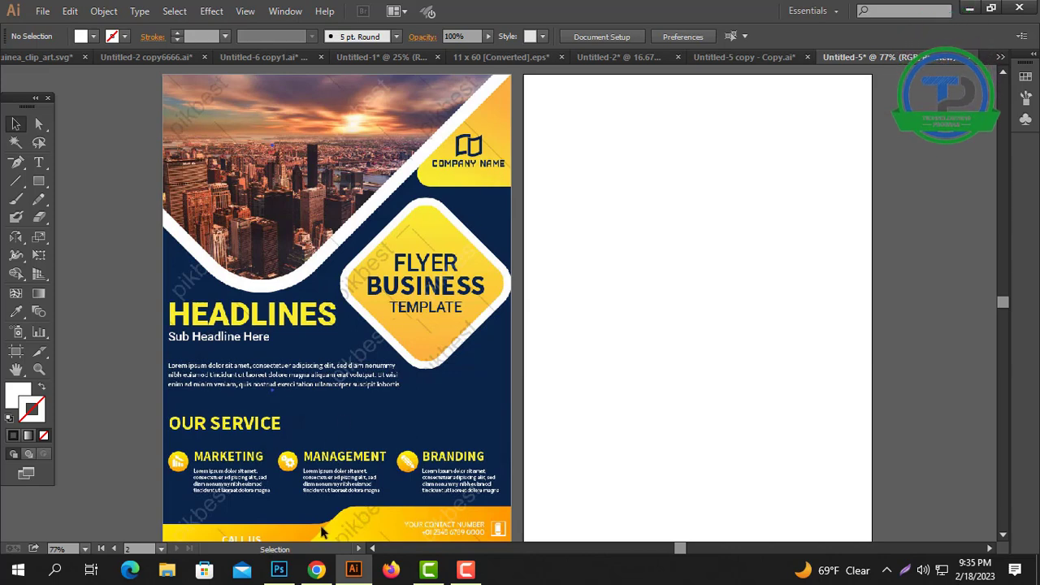
Step: Draw a square and fill it with the first flyer's navy using the Eyedropper
left_click(38, 184)
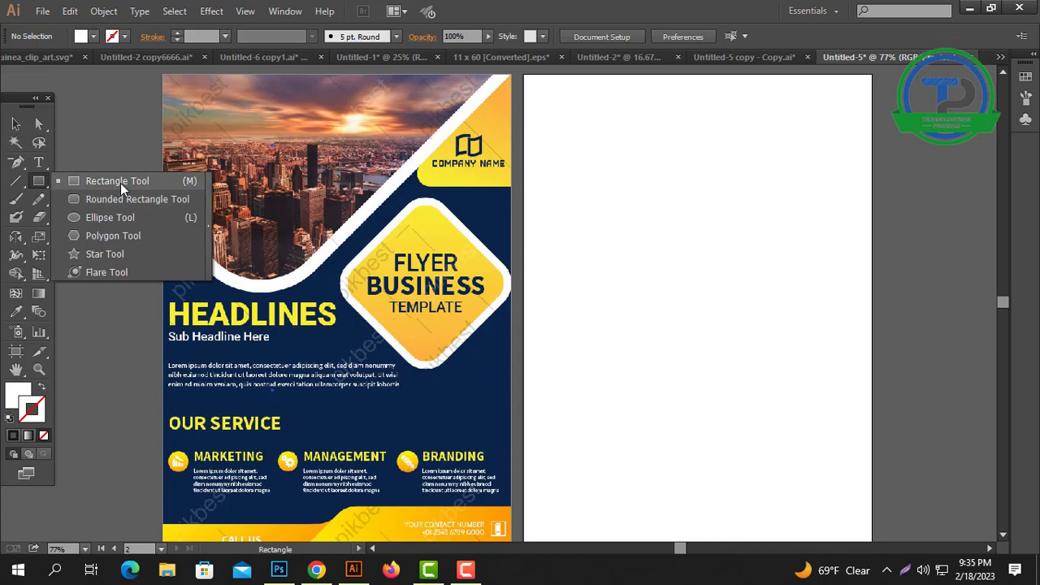
left_click(120, 183)
left_click_drag(597, 263, 742, 120)
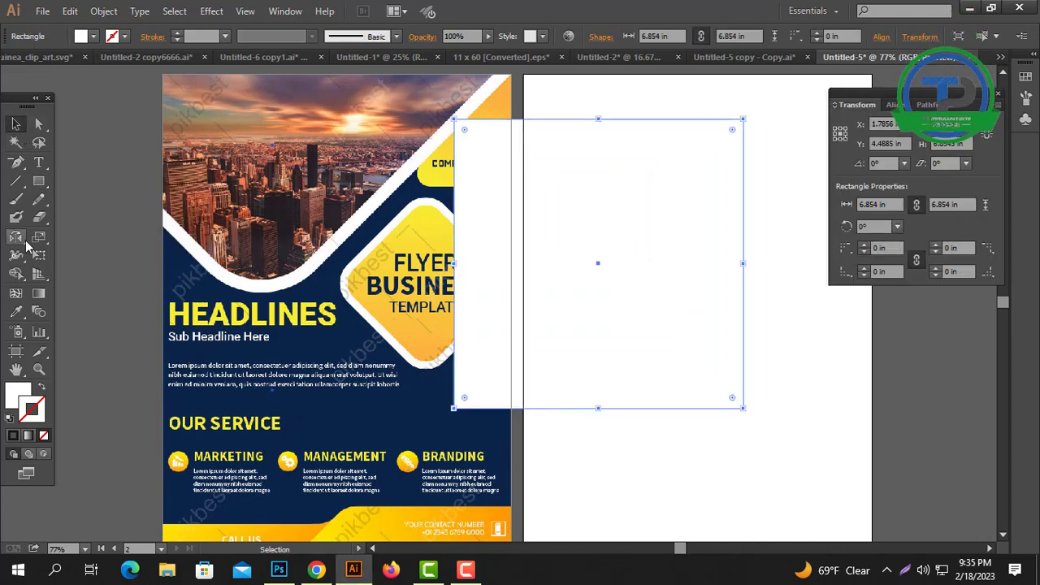
left_click(15, 311)
left_click(329, 284)
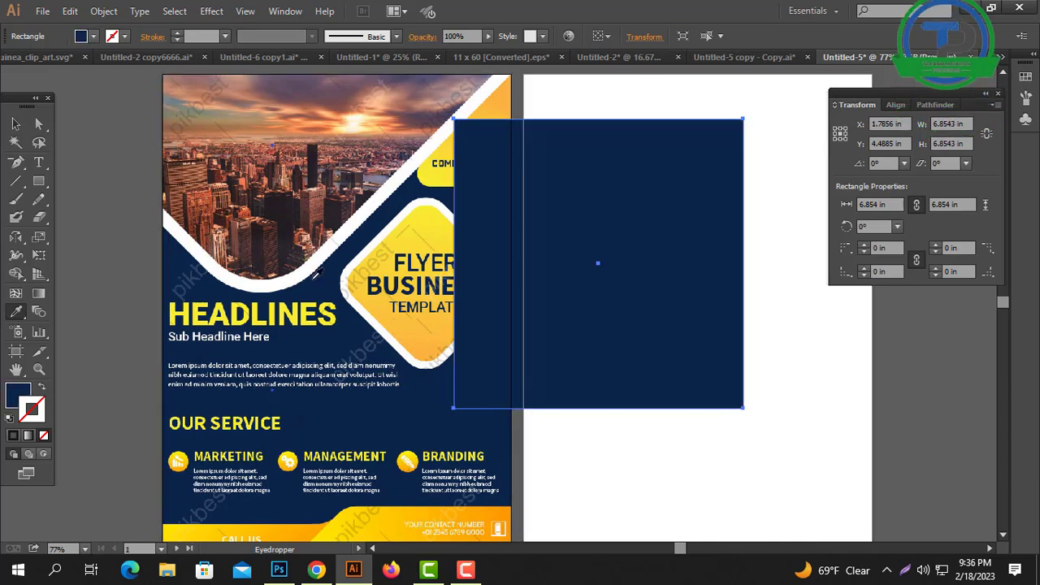
Step: Move the navy square onto artboard 2 and stretch it to 8.313 × 11.678 in
left_click(16, 124)
key("ctrl+minus")
mouse_move(553, 294)
left_mouse_down()
mouse_move(403, 327)
mouse_move(609, 325)
mouse_move(600, 264)
mouse_move(819, 366)
left_mouse_up()
left_click_drag(629, 297, 491, 258)
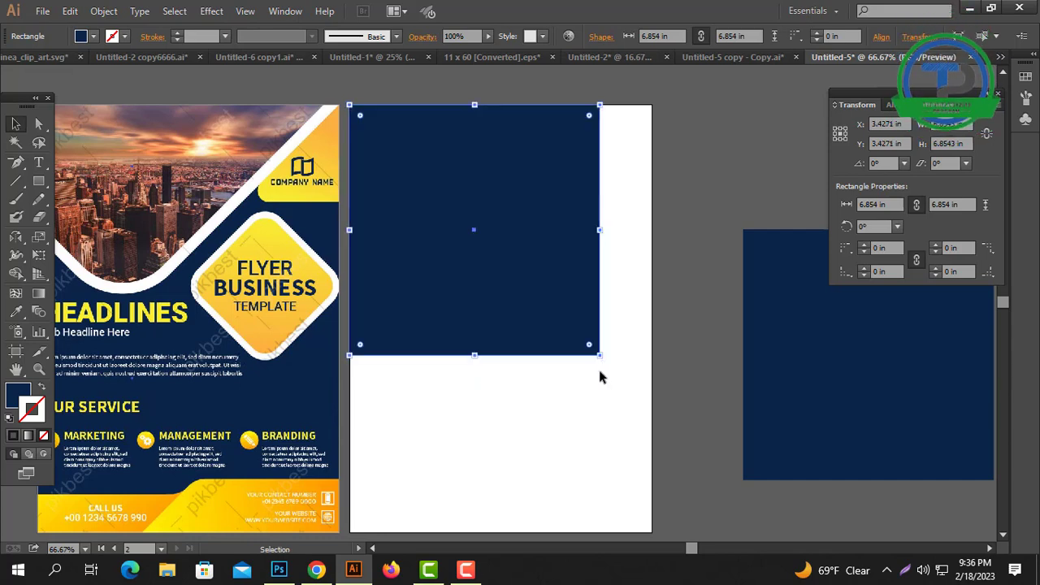
left_click_drag(599, 357, 651, 533)
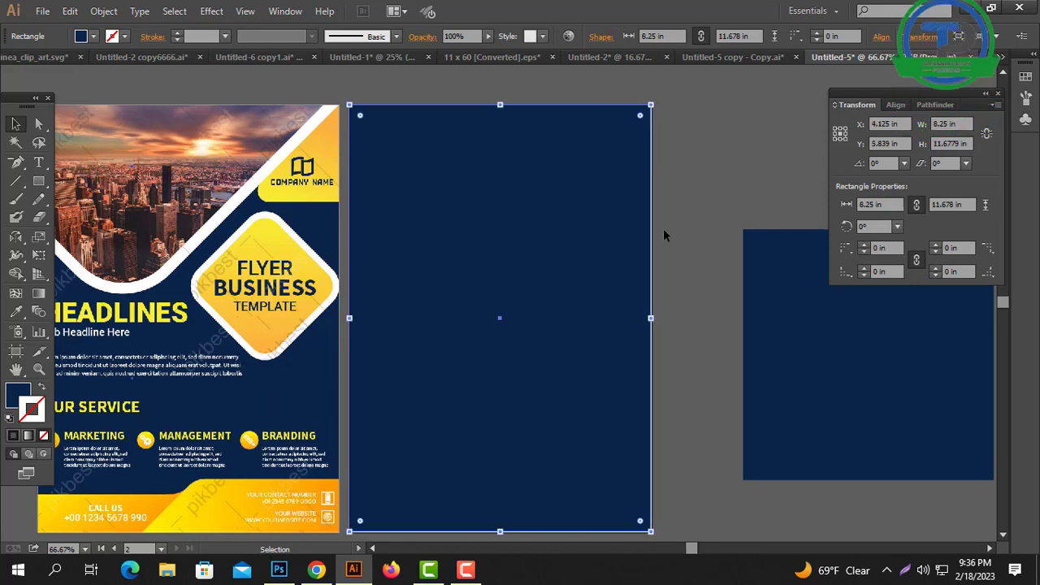
Step: Check the navy background rectangle and close the Transform panel
left_click(684, 298)
left_click_drag(476, 324, 533, 317)
left_click(532, 317)
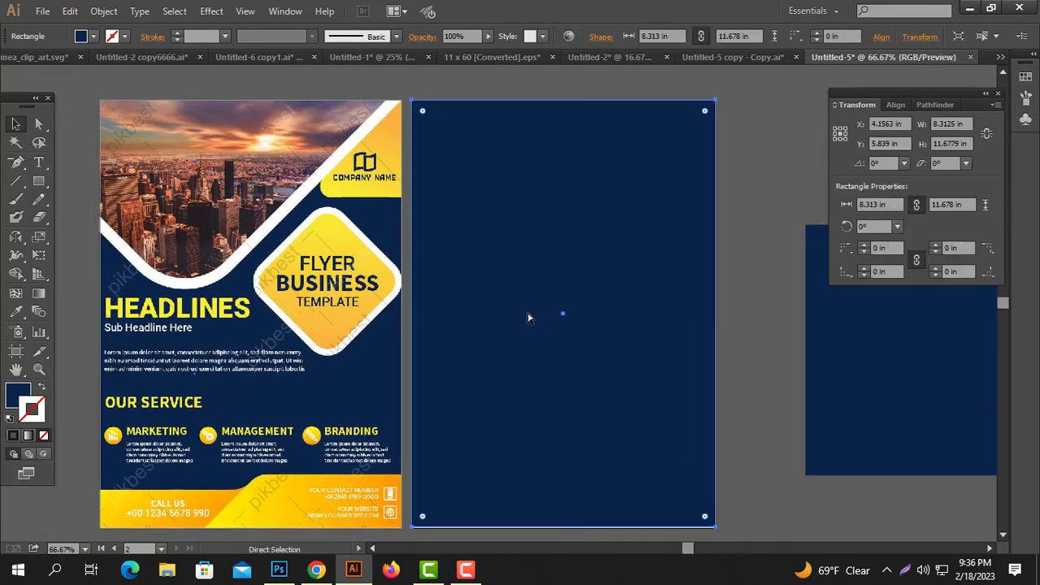
key("ctrl+shift+a")
mouse_move(603, 298)
left_mouse_down()
mouse_move(576, 297)
mouse_move(577, 262)
left_mouse_up()
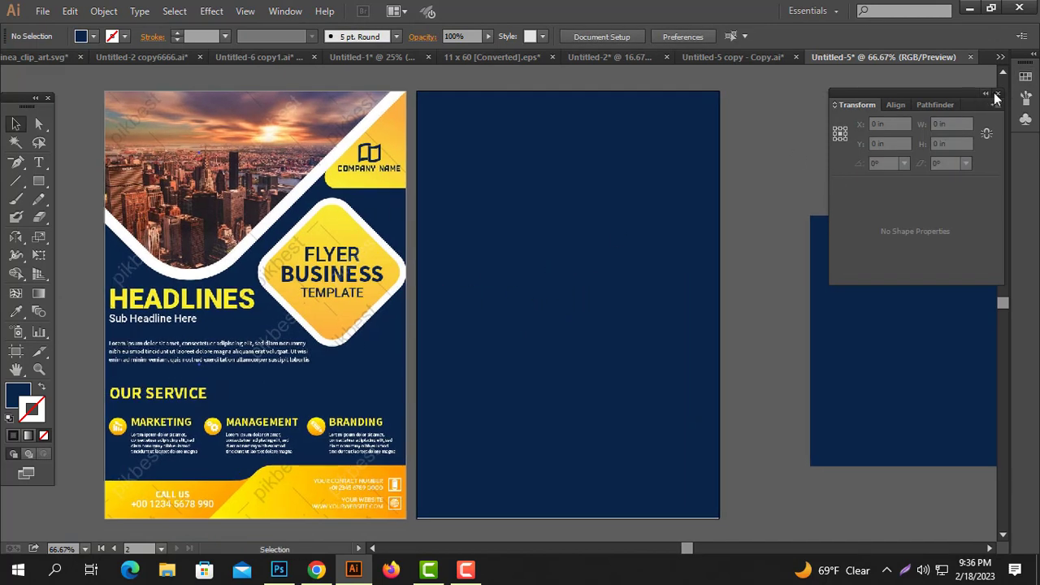
left_click(997, 95)
Step: Bring the spare square onto the artboard, fill it with the flyer's white, and move it to the top
left_click_drag(821, 268, 639, 225)
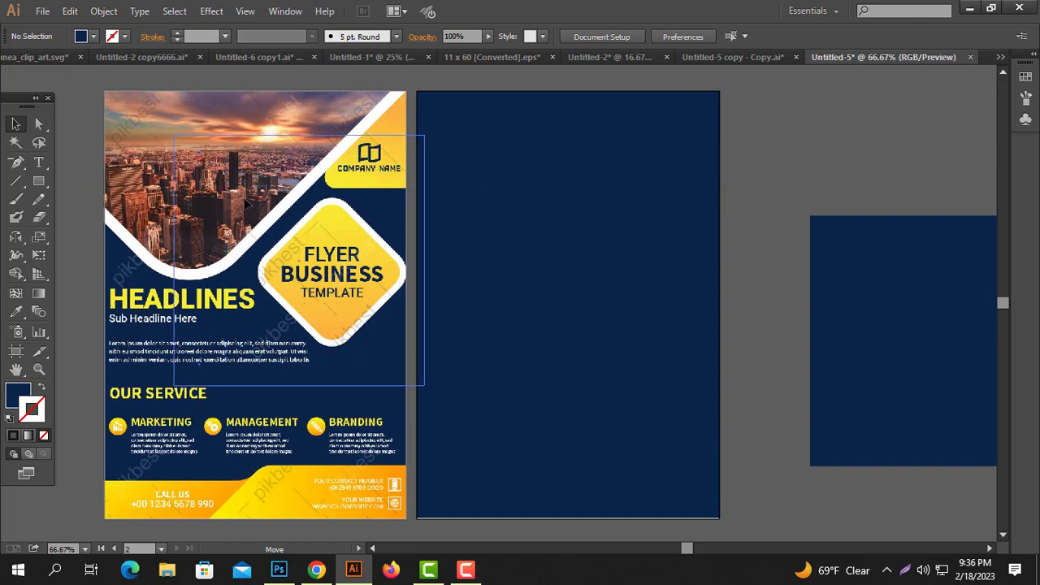
left_click(16, 313)
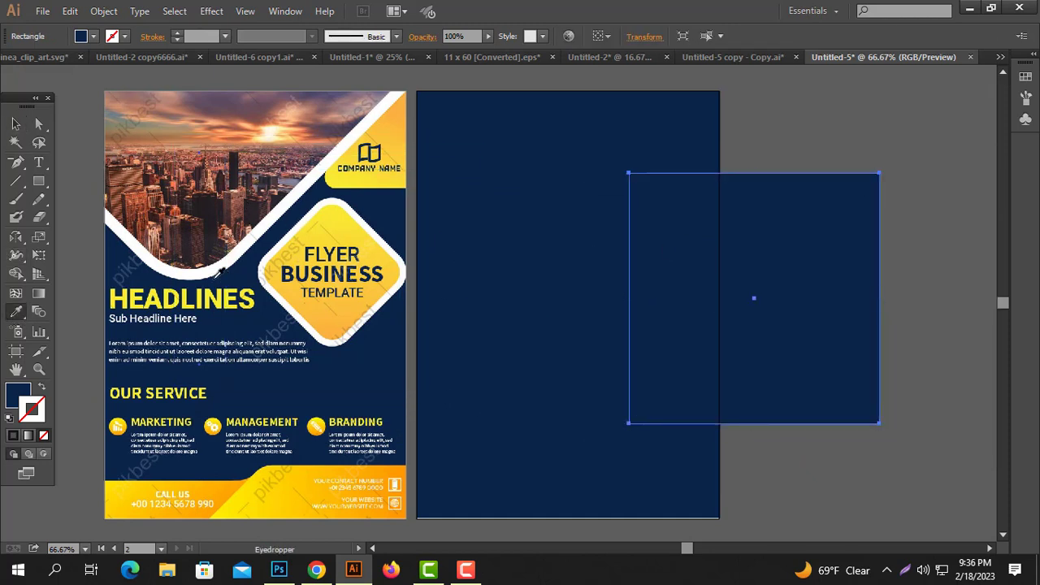
left_click(212, 272)
left_click(14, 124)
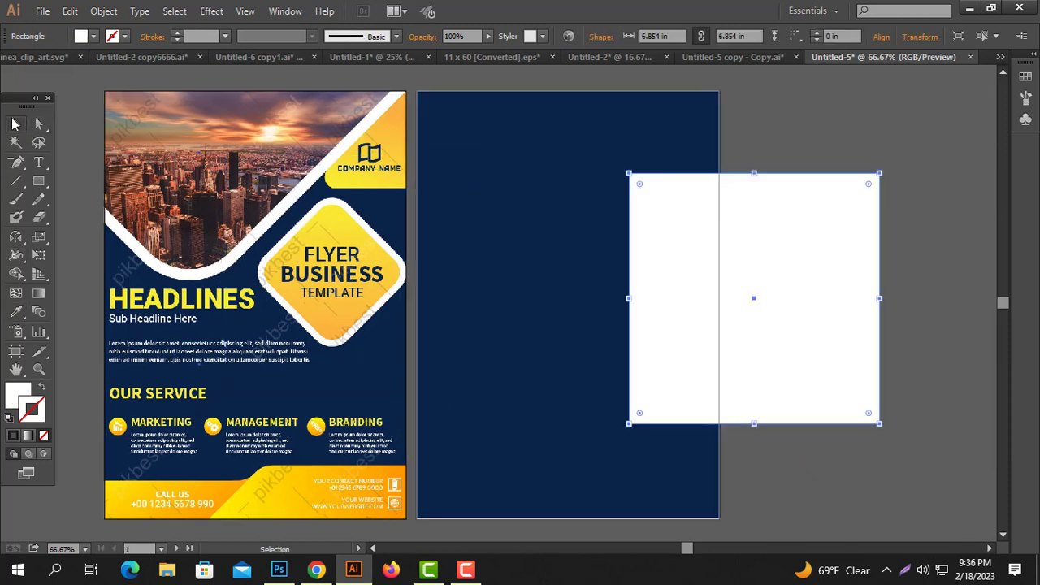
scroll(544, 300, "down", 1)
left_click_drag(674, 278, 524, 189)
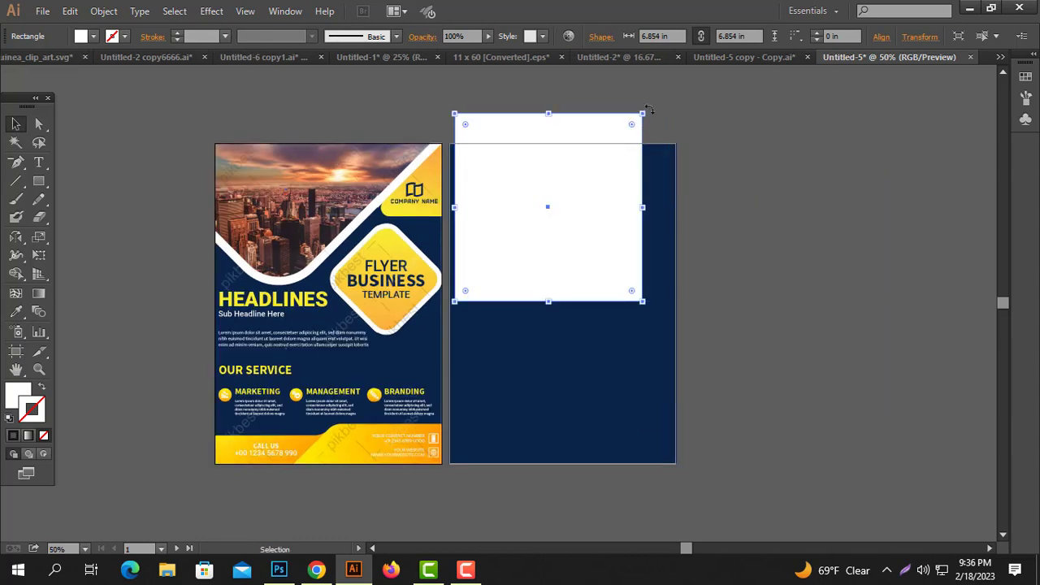
Step: Rotate the white square 45° into a 6.854 × 9.617 in diamond across the artboard top
left_click_drag(649, 109, 545, 74)
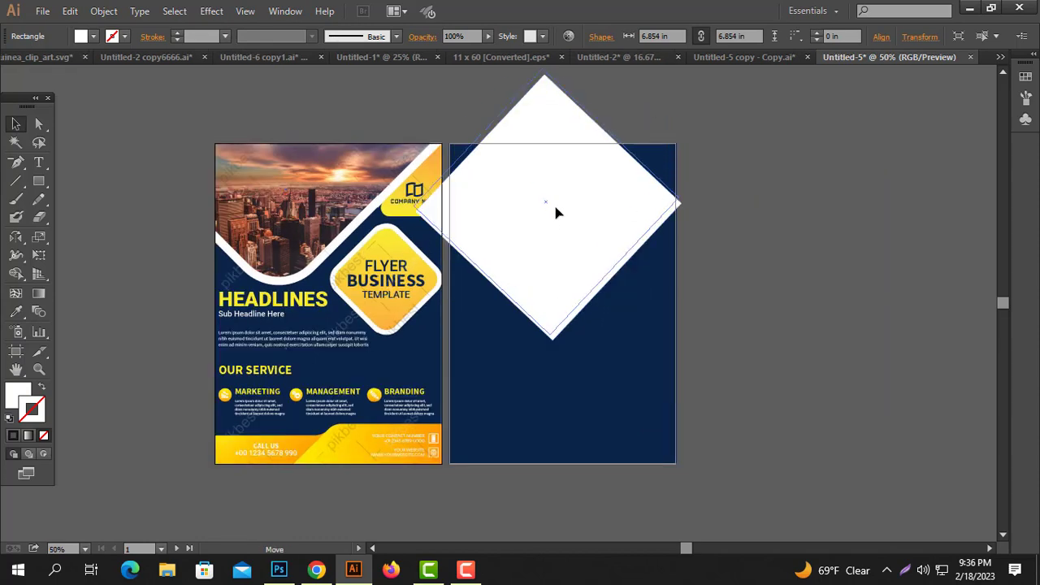
left_click_drag(555, 213, 540, 189)
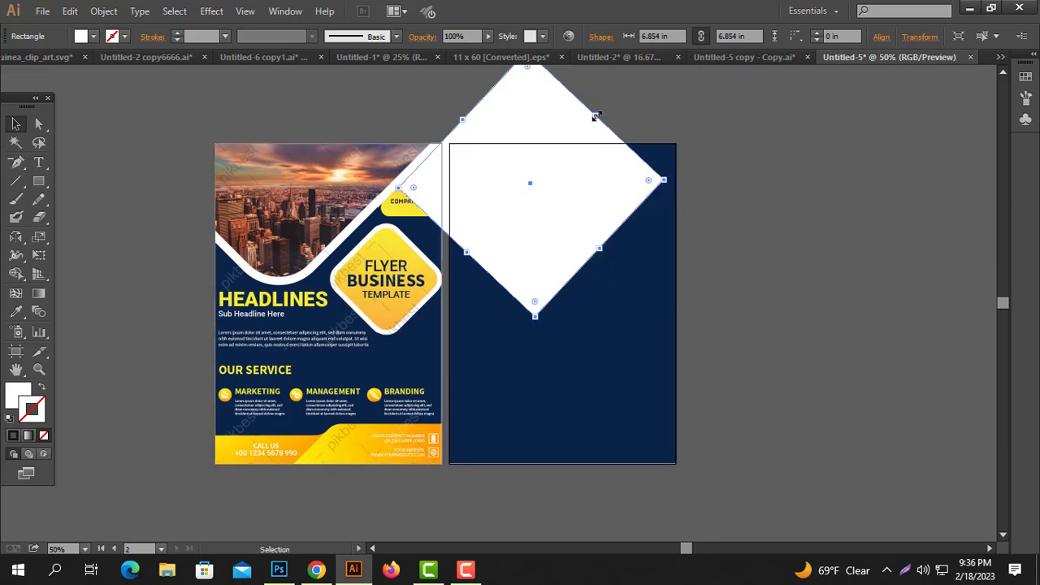
left_click_drag(594, 118, 646, 86)
mouse_move(599, 251)
left_mouse_down()
mouse_move(554, 239)
mouse_move(544, 215)
left_mouse_up()
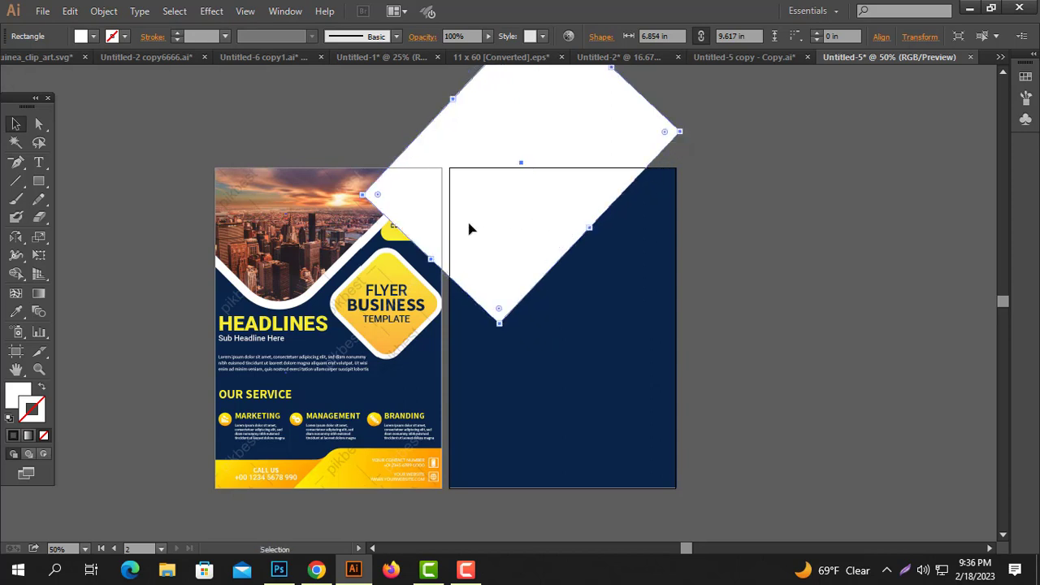
mouse_move(499, 241)
left_mouse_down()
mouse_move(529, 216)
mouse_move(510, 213)
left_mouse_up()
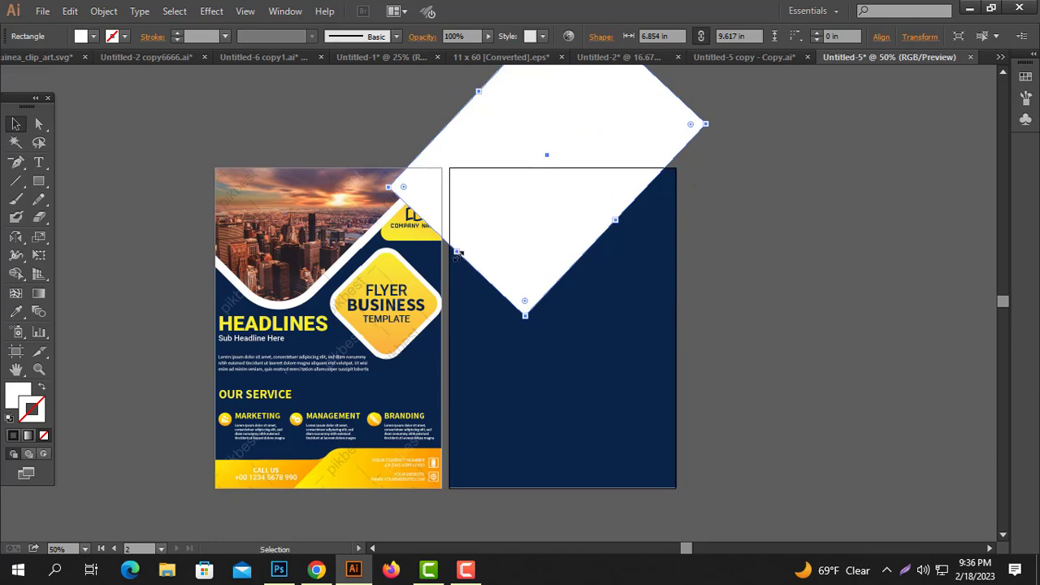
left_click_drag(458, 255, 456, 256)
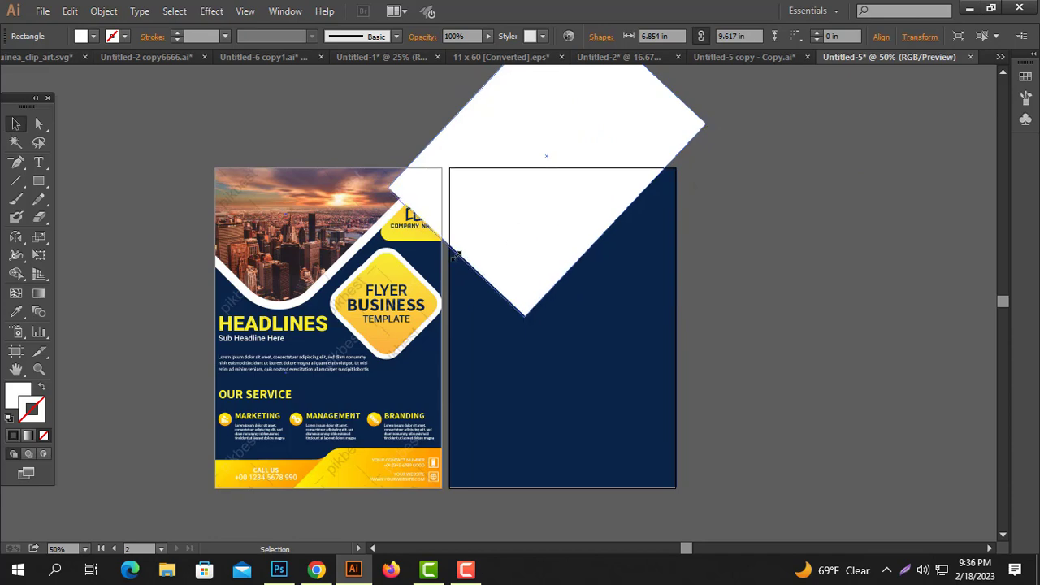
left_click(533, 278, "ctrl")
Step: Round the white diamond's bottom anchor into a smooth curved corner
left_click_drag(557, 269, 587, 309)
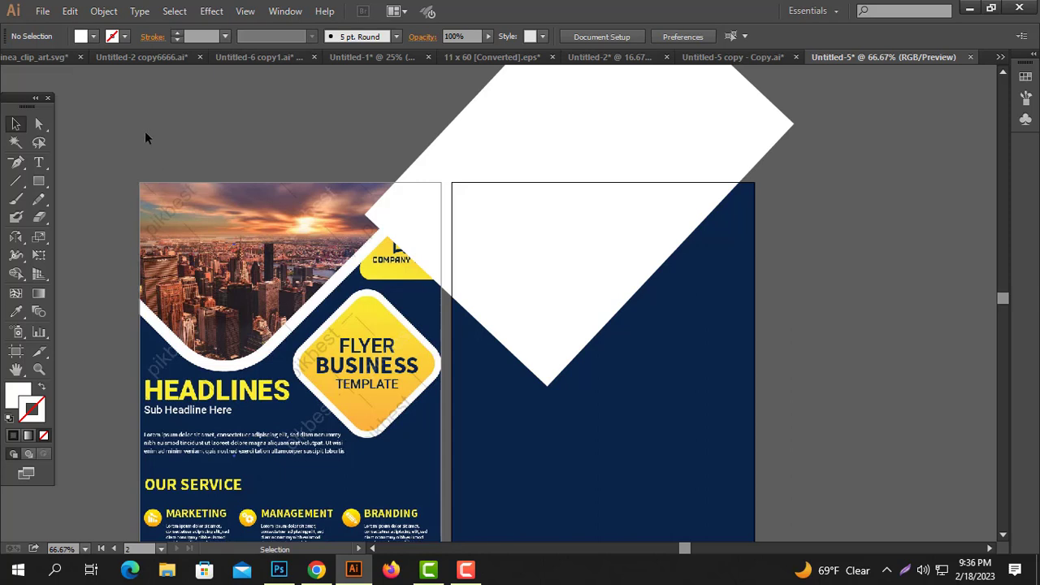
left_click(547, 372)
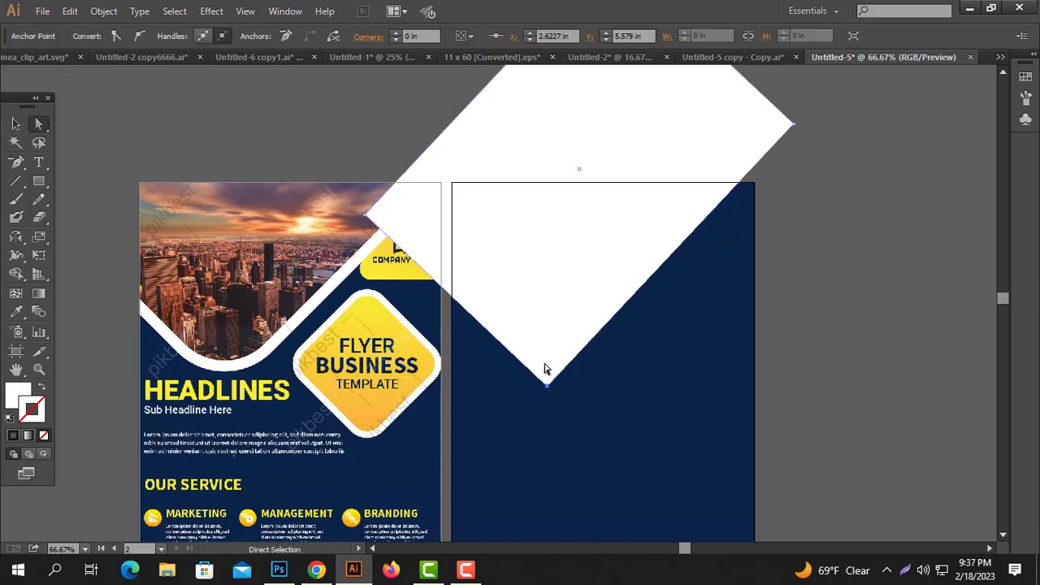
mouse_move(538, 336)
left_mouse_down()
mouse_move(529, 314)
mouse_move(545, 304)
left_mouse_up()
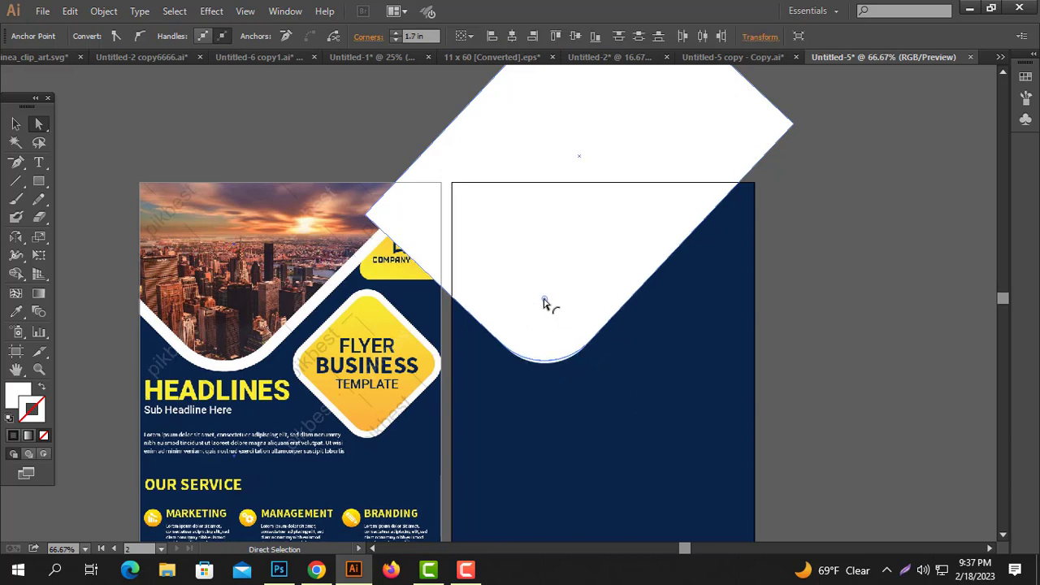
left_click(643, 302)
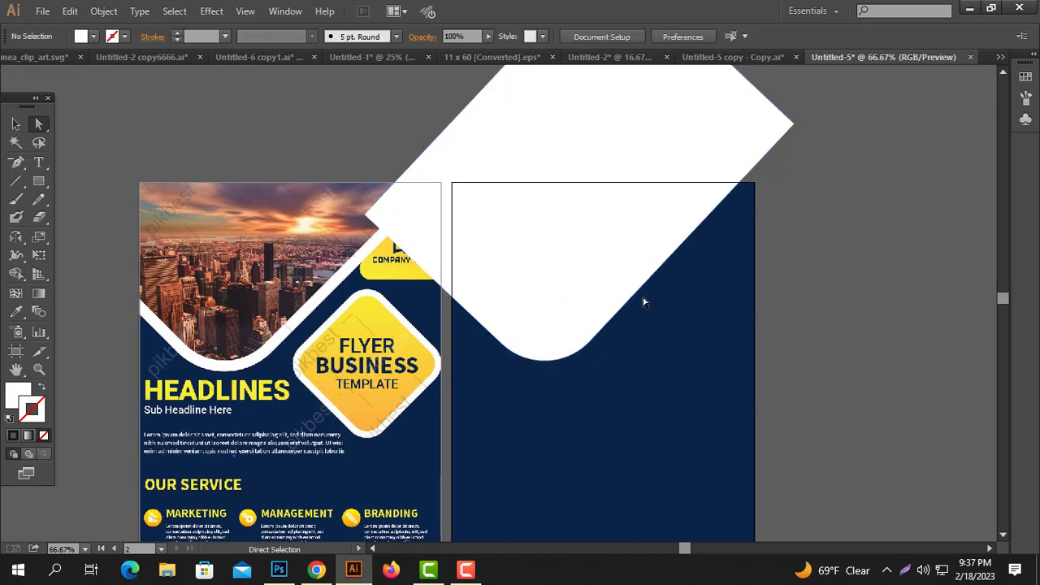
Step: Shift-move the rounded white diamond along a straight line into place
left_click(12, 124)
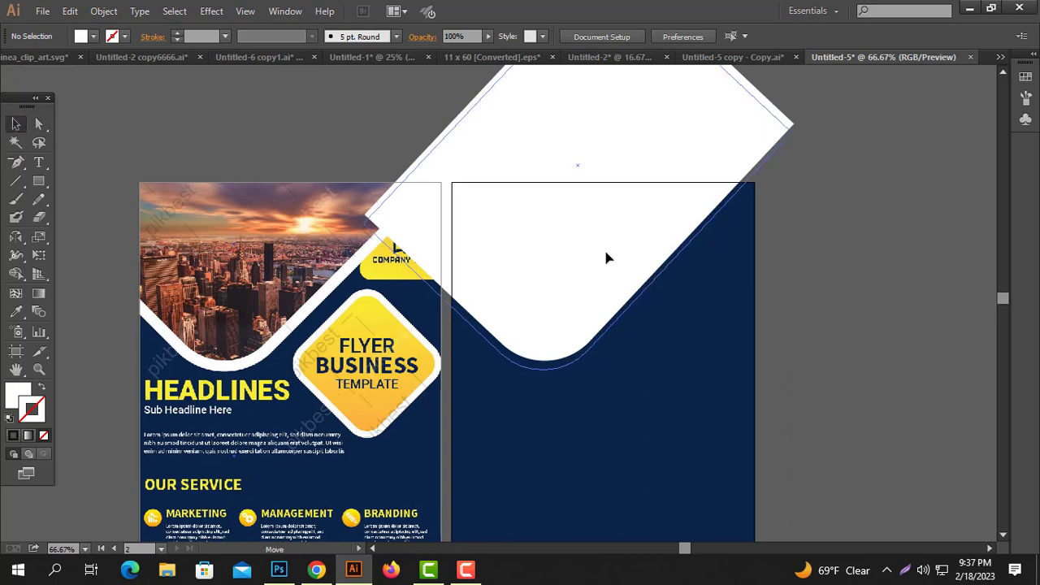
left_click(607, 252)
mouse_move(524, 248)
left_mouse_down()
mouse_move(634, 230)
mouse_move(631, 220)
left_mouse_up()
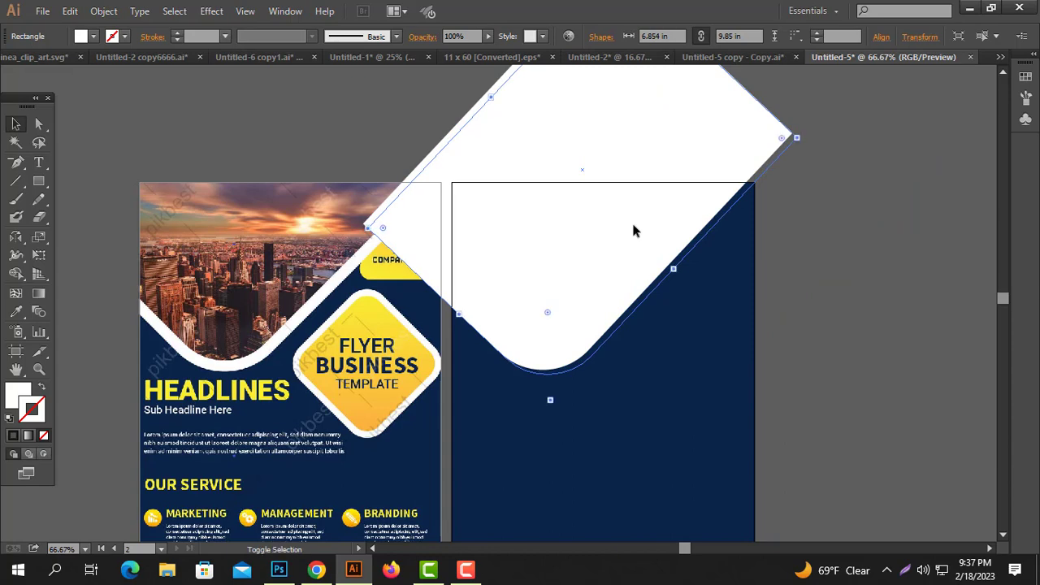
left_click(803, 267)
left_click_drag(576, 296, 524, 294)
left_click(525, 294)
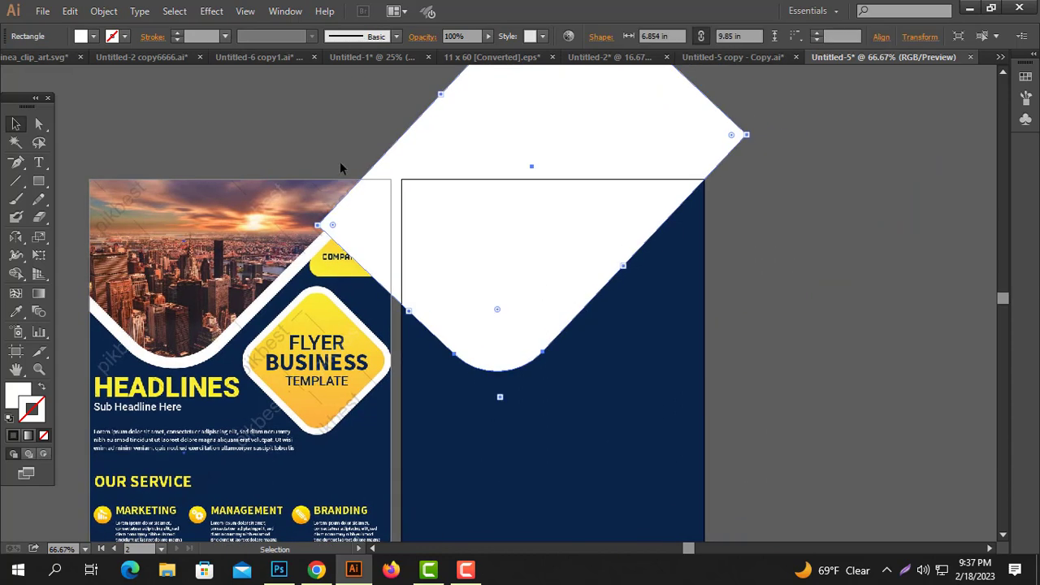
left_click(104, 10)
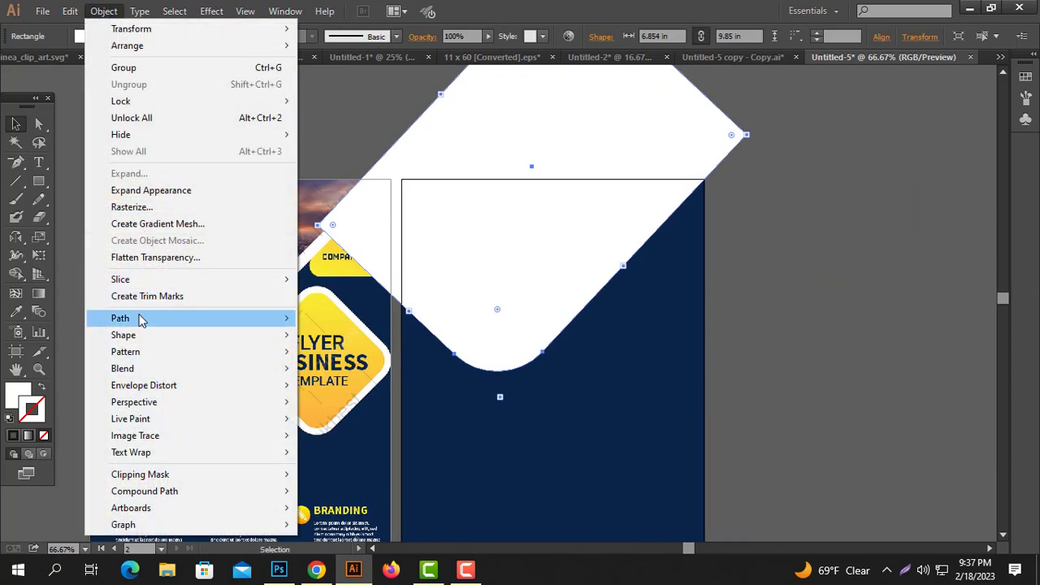
mouse_move(120, 317)
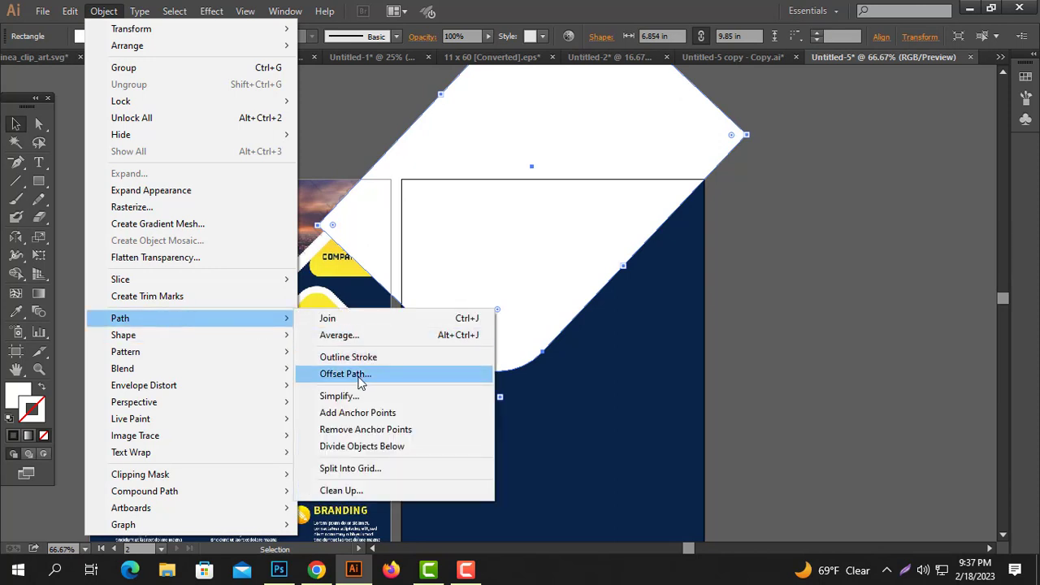
Step: Offset the rounded diamond's path inward with a negative offset
left_click(359, 375)
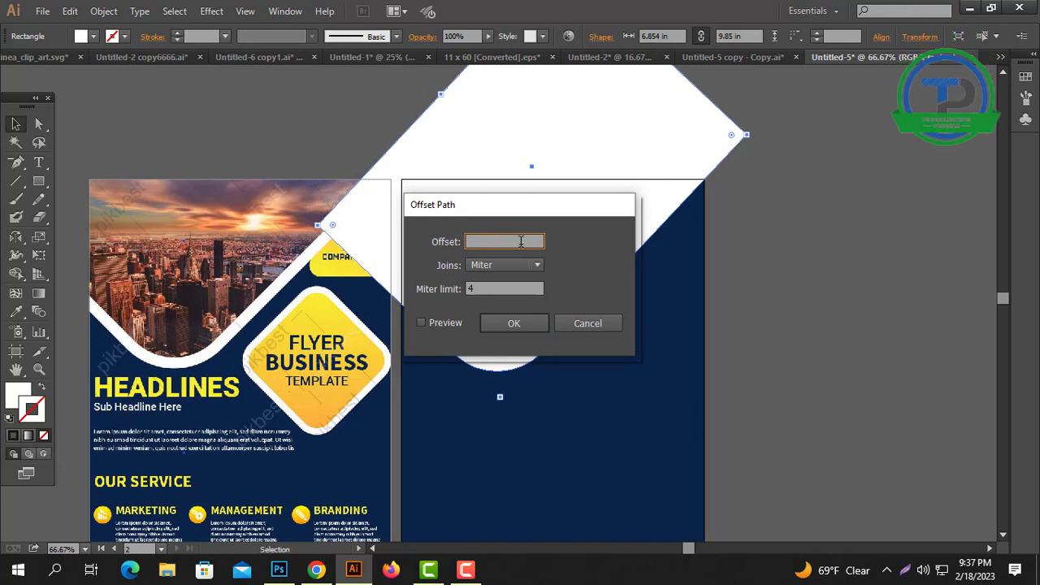
type("-0.5")
key("Return")
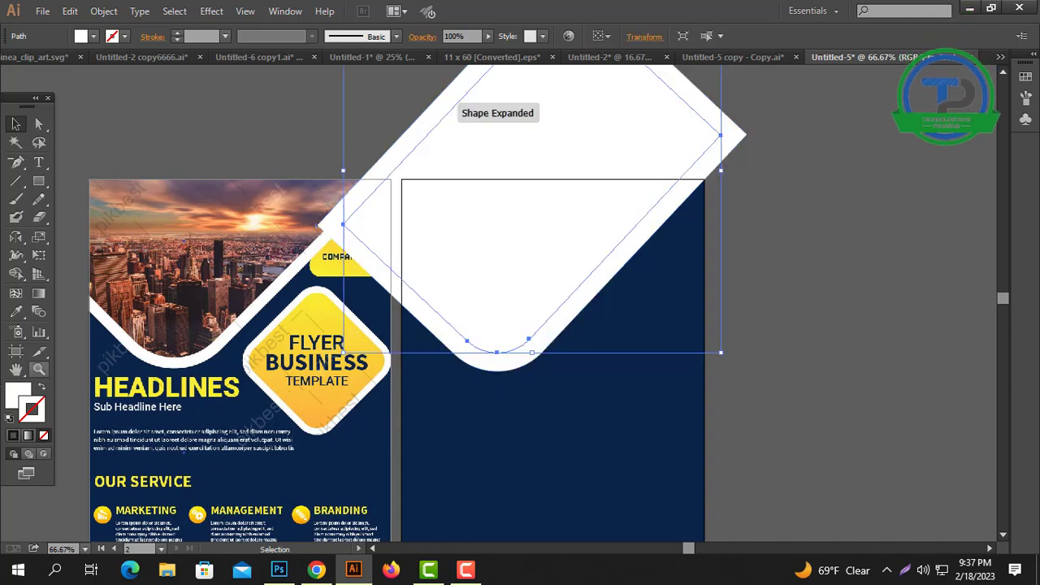
Step: Fill the inset copy with the badge's yellow, leaving a white rim around it
left_click(16, 311)
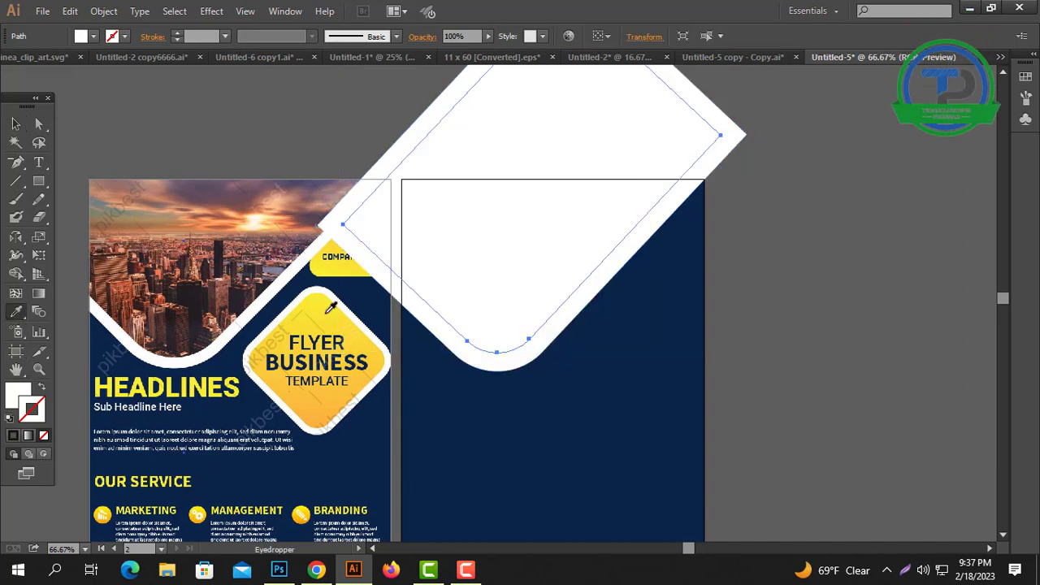
left_click(317, 316)
left_click(16, 123)
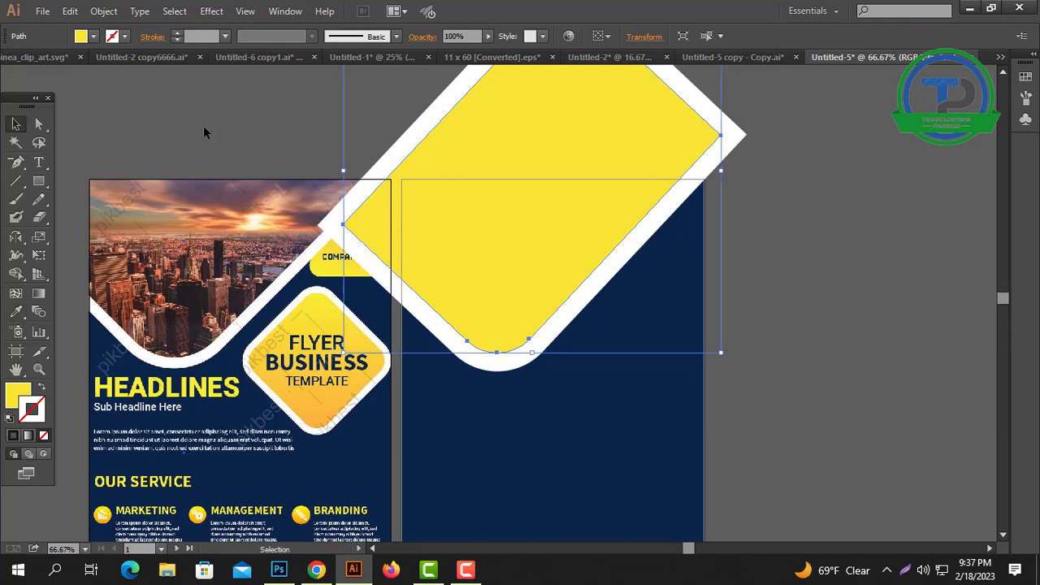
left_click(204, 128)
left_click_drag(619, 318, 583, 279)
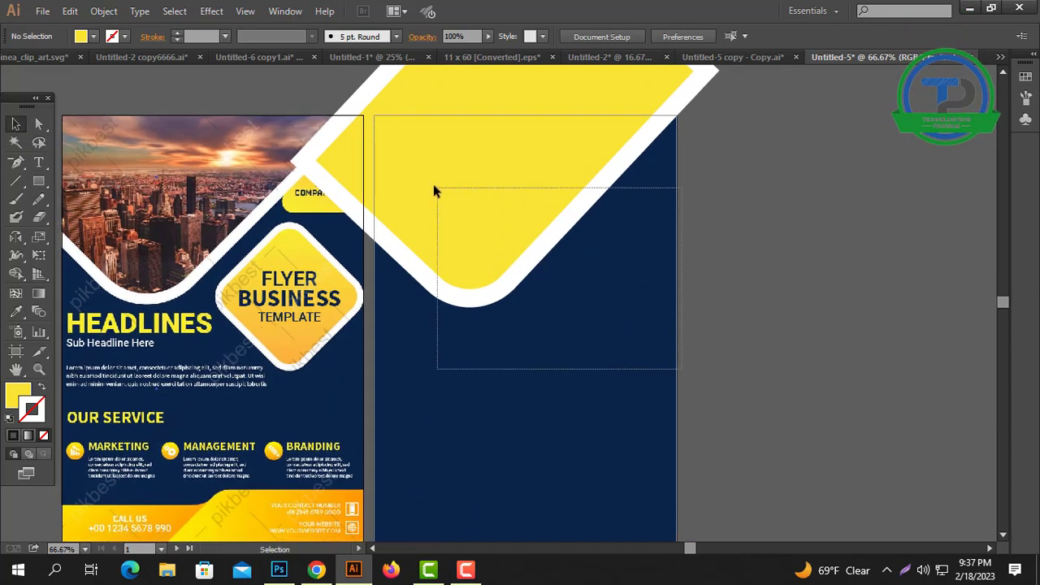
left_click_drag(646, 370, 406, 187)
left_click(731, 281)
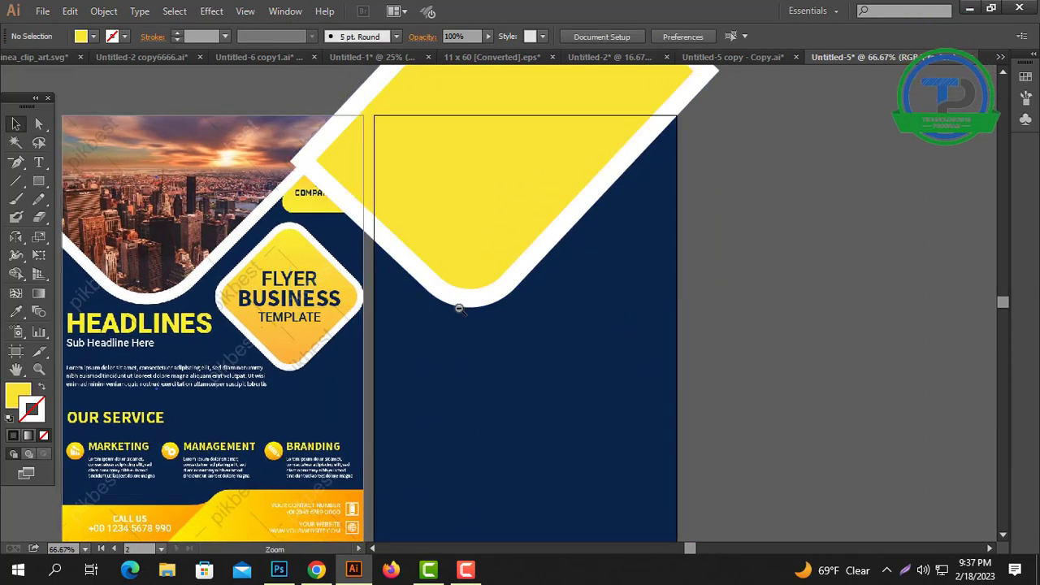
key("ctrl+minus")
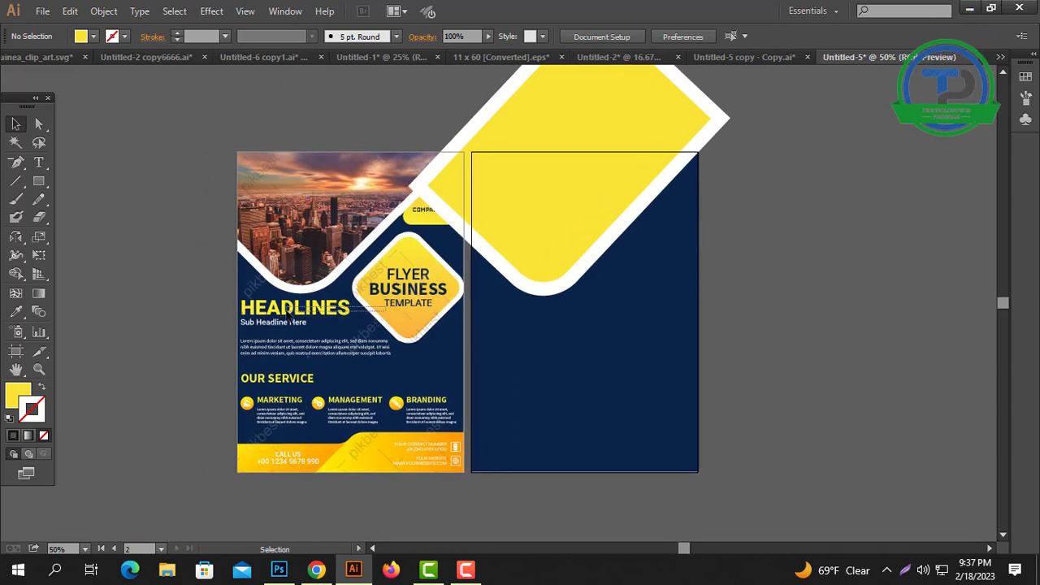
Step: Move the reference flyer image straight left, away from the second artboard
left_click(286, 316)
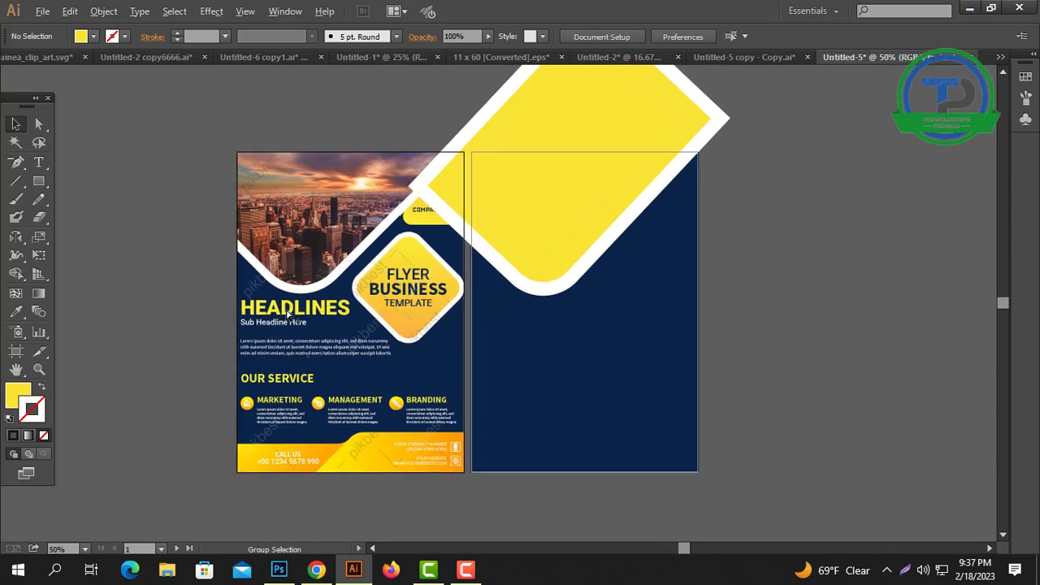
left_click(583, 309)
left_click(732, 290)
left_click_drag(390, 297, 305, 293)
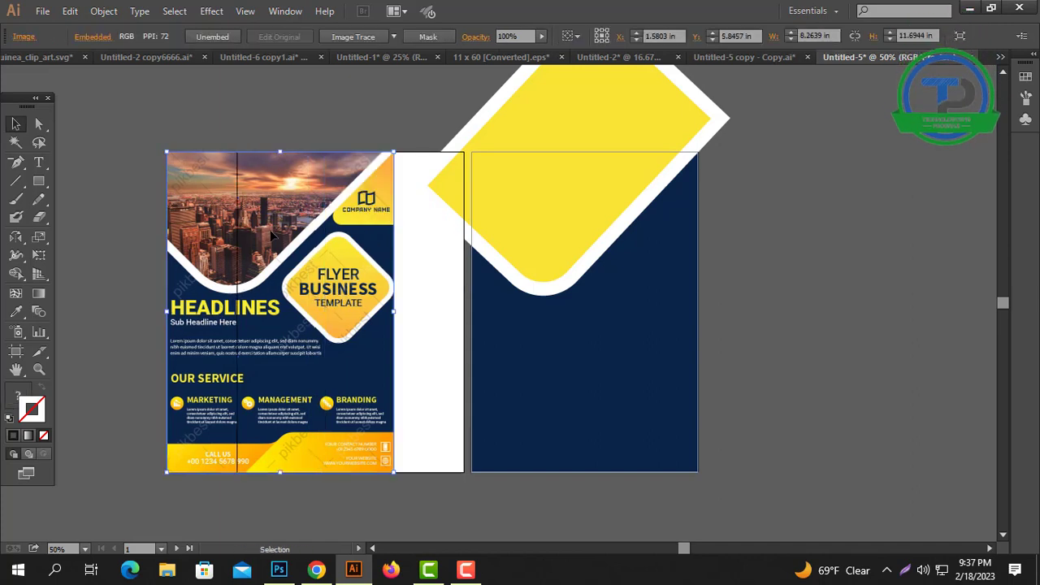
left_click_drag(783, 214, 758, 205)
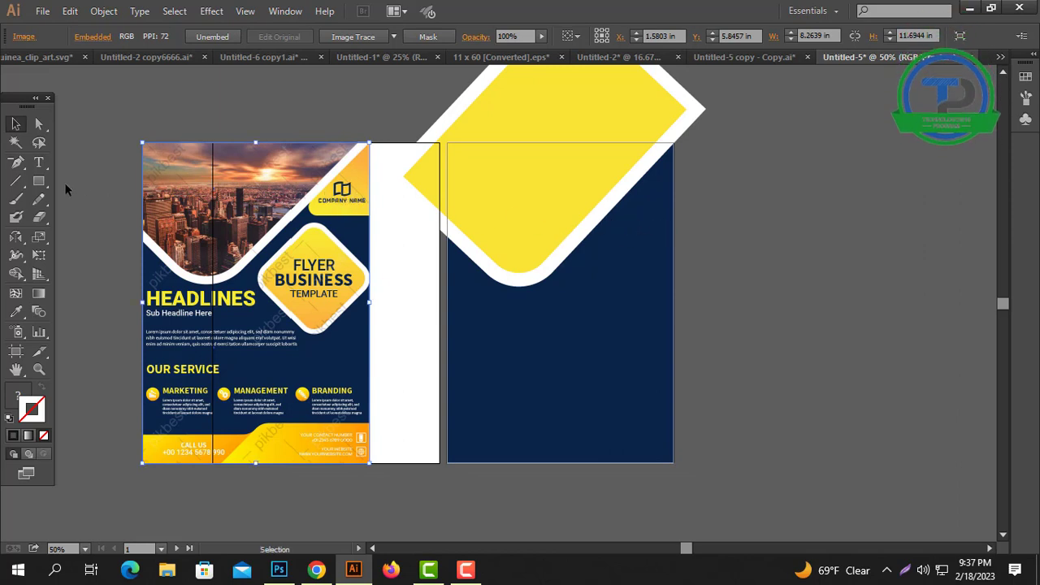
Step: Draw a 2.221 × 2.639 in yellow rectangle in the navy artboard's top-right corner
left_click(39, 182)
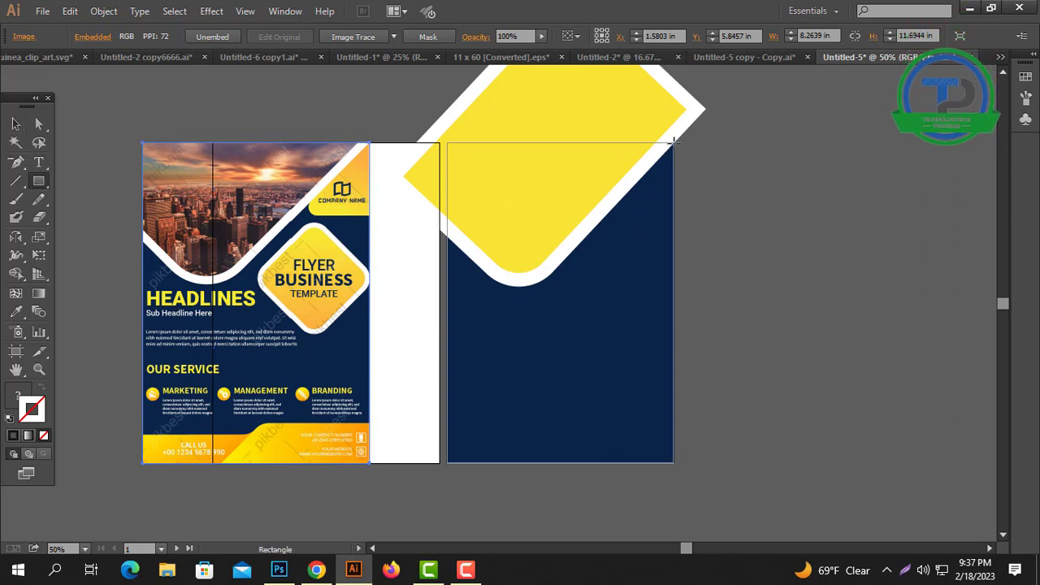
mouse_move(673, 144)
left_mouse_down()
mouse_move(592, 217)
mouse_move(608, 220)
left_mouse_up()
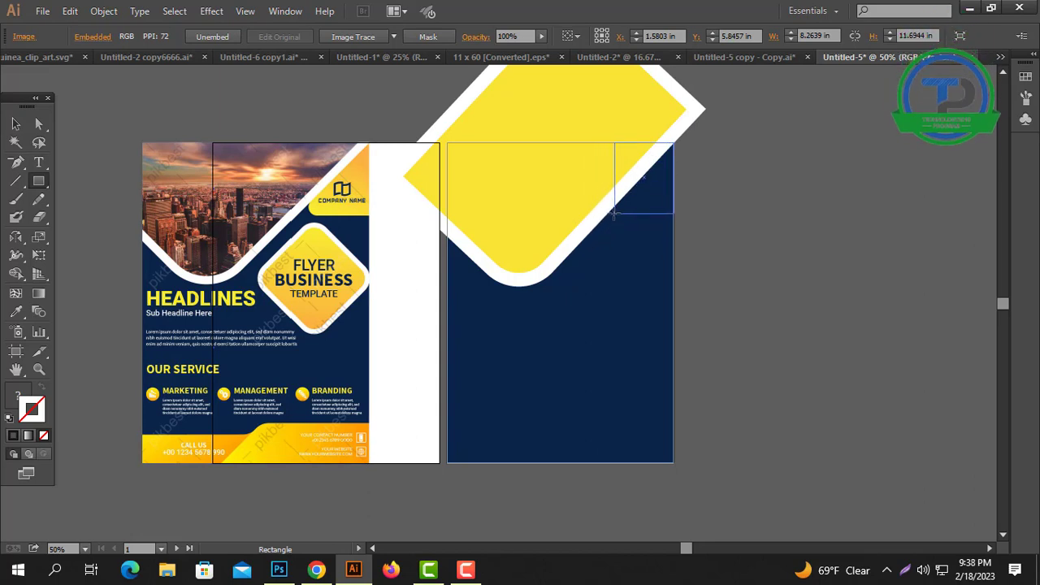
left_click_drag(614, 215, 614, 214)
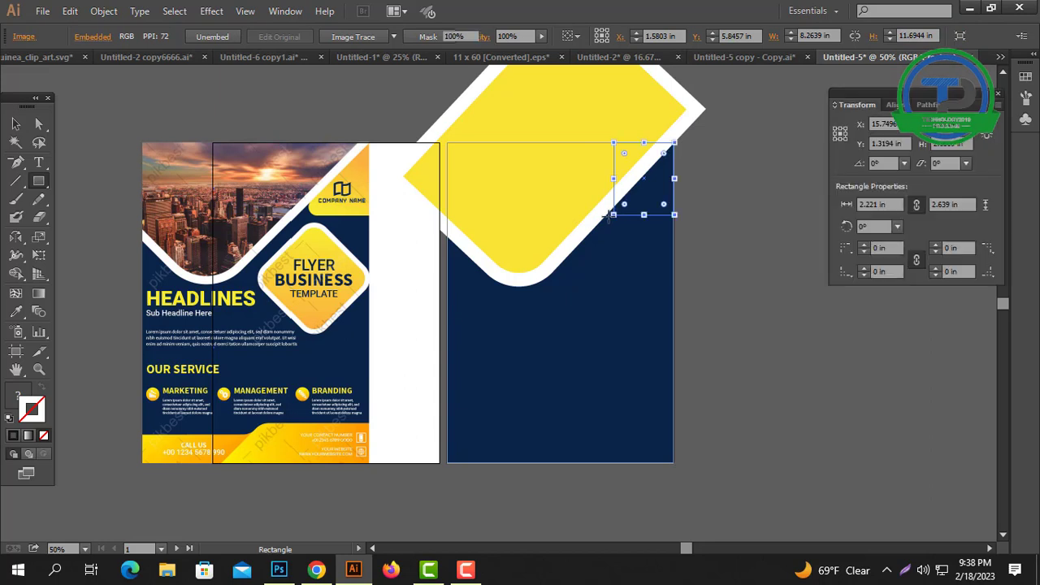
key("i")
left_click(601, 195)
left_click(37, 122)
Step: Round the yellow tab's bottom-left corner to 0.42 in
left_click(754, 277)
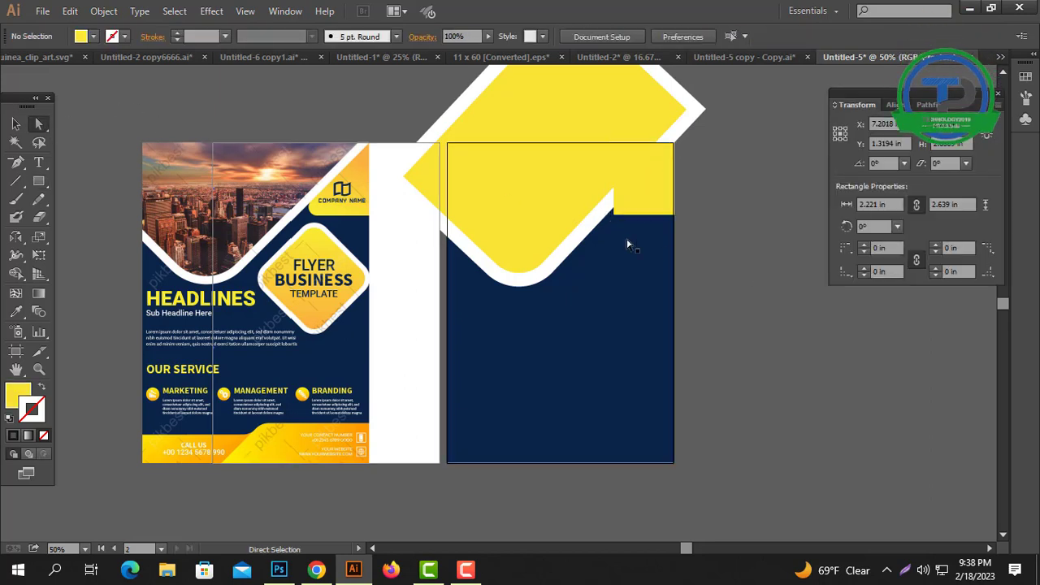
left_click(616, 214)
left_click(624, 206)
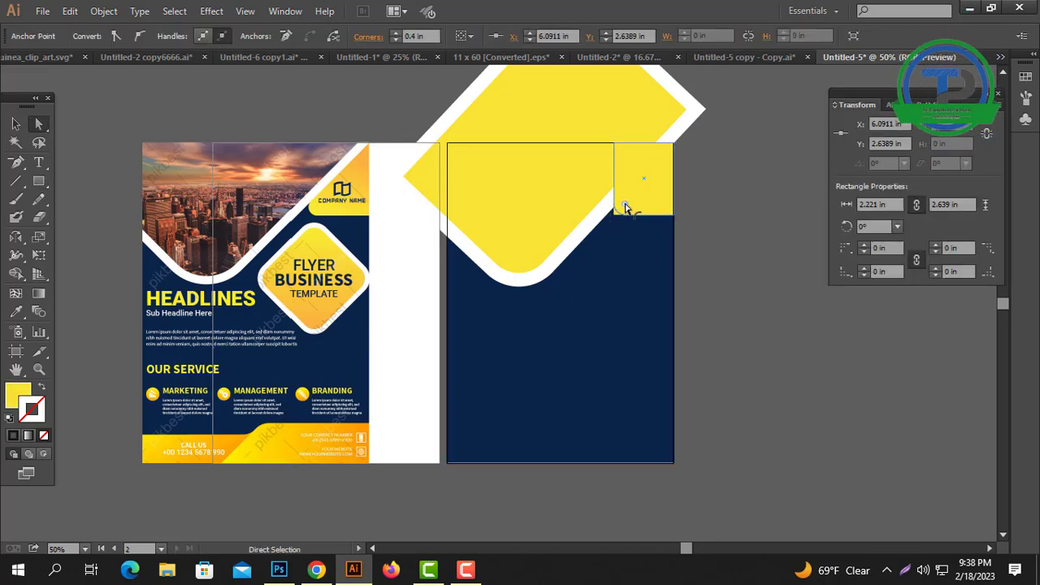
left_click_drag(626, 206, 622, 204)
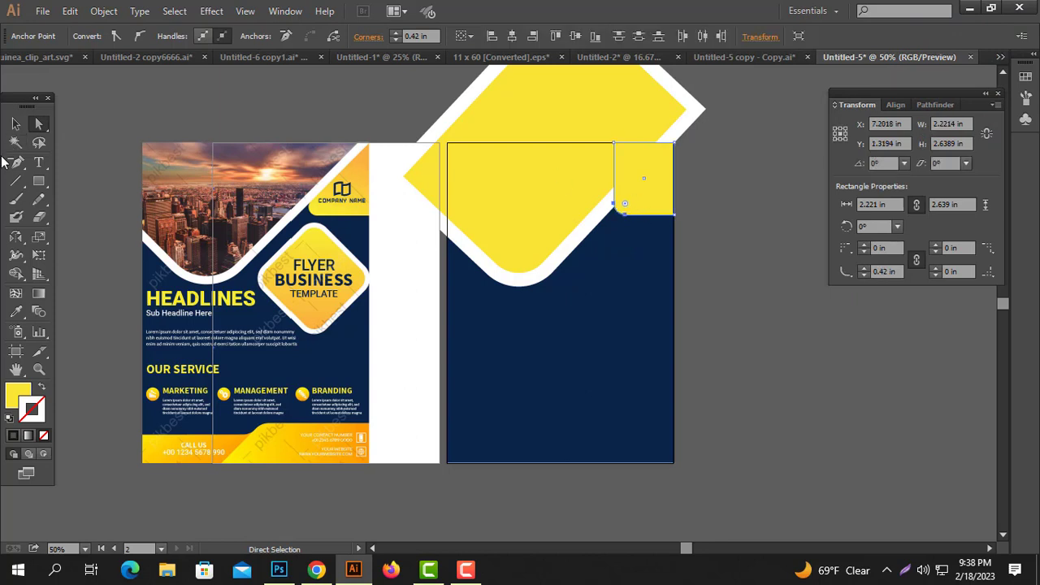
left_click(16, 123)
left_click(704, 273)
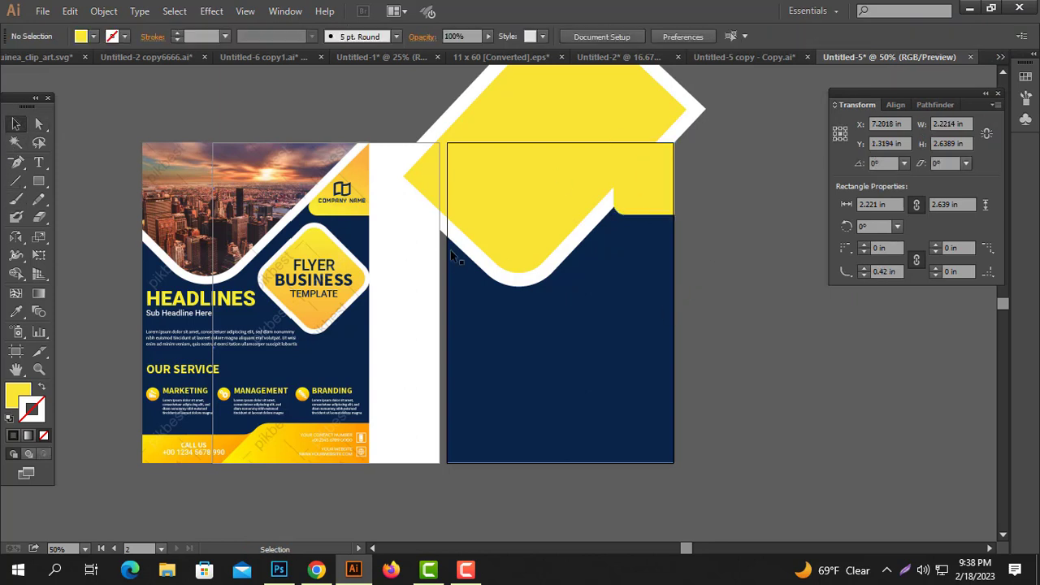
left_click(575, 319)
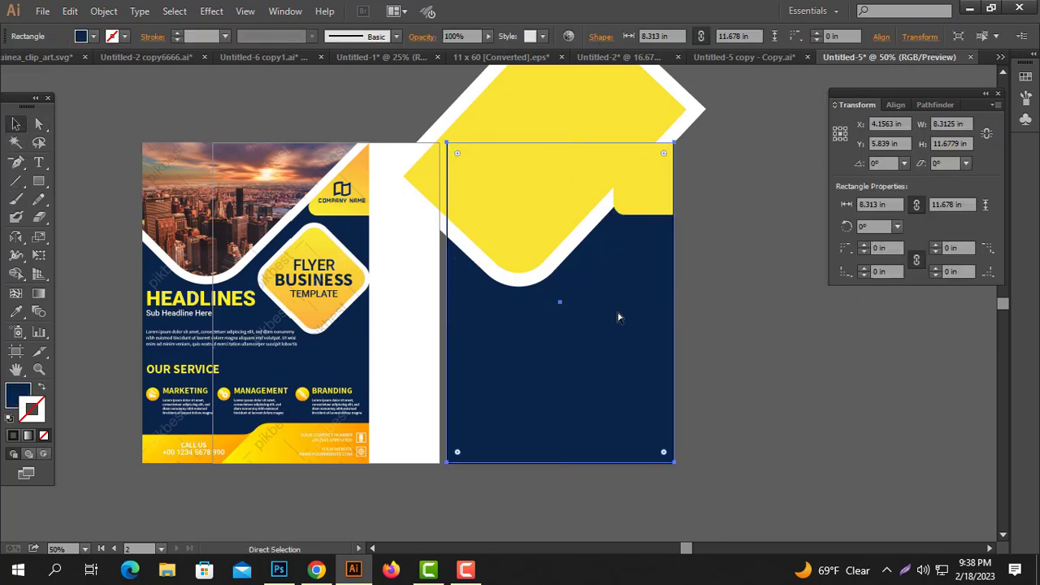
Step: Bring the yellow rounded diamond in front of the navy panel with Arrange > Bring to Front
key("ctrl+shift+a")
right_click(519, 224)
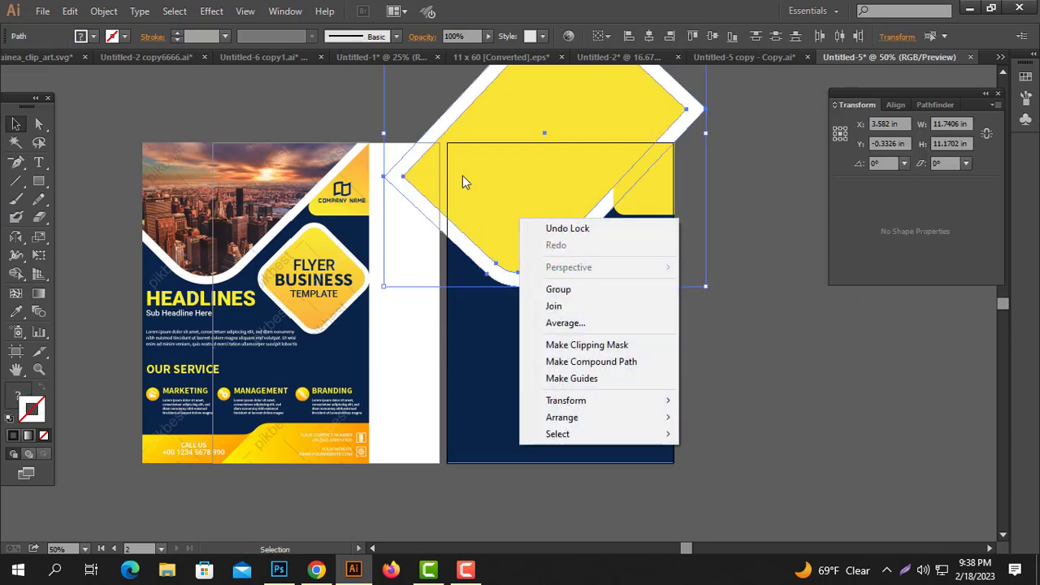
mouse_move(562, 417)
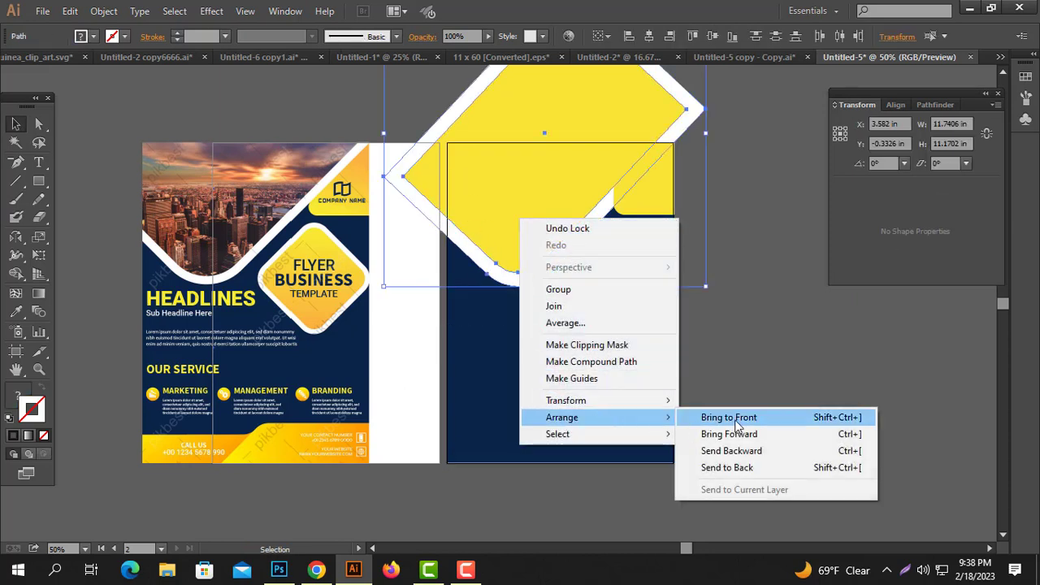
left_click(737, 418)
left_click(691, 316)
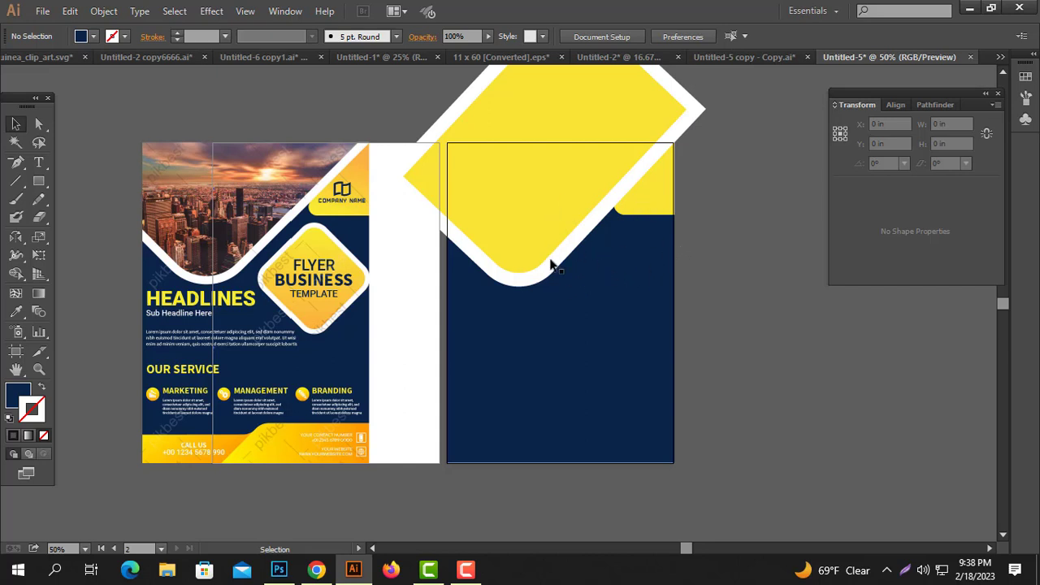
Step: Select the yellow diamond, then open a new blank tab in Google Chrome
left_click(525, 224)
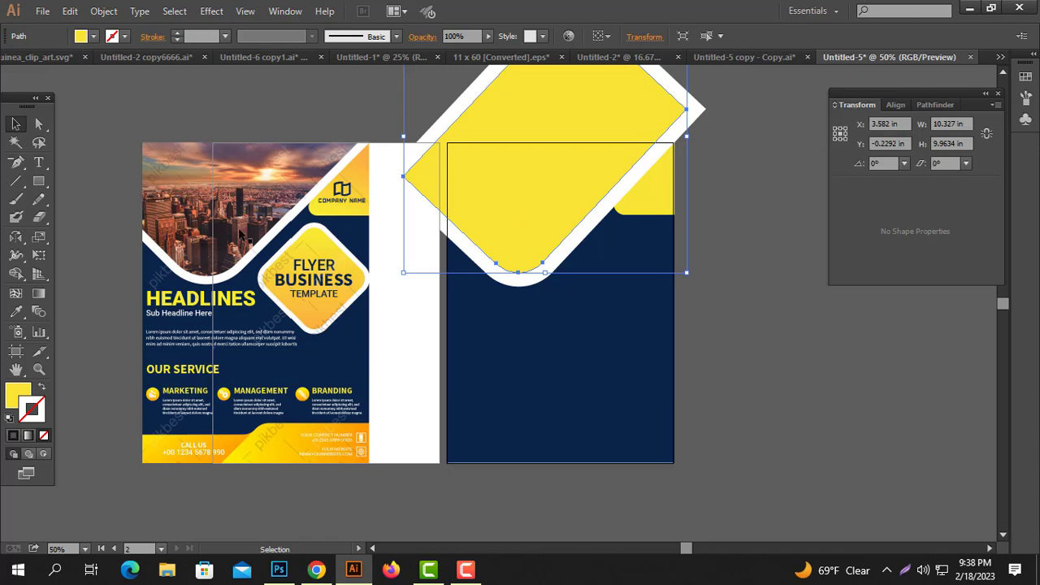
left_click(316, 570)
left_click(751, 12)
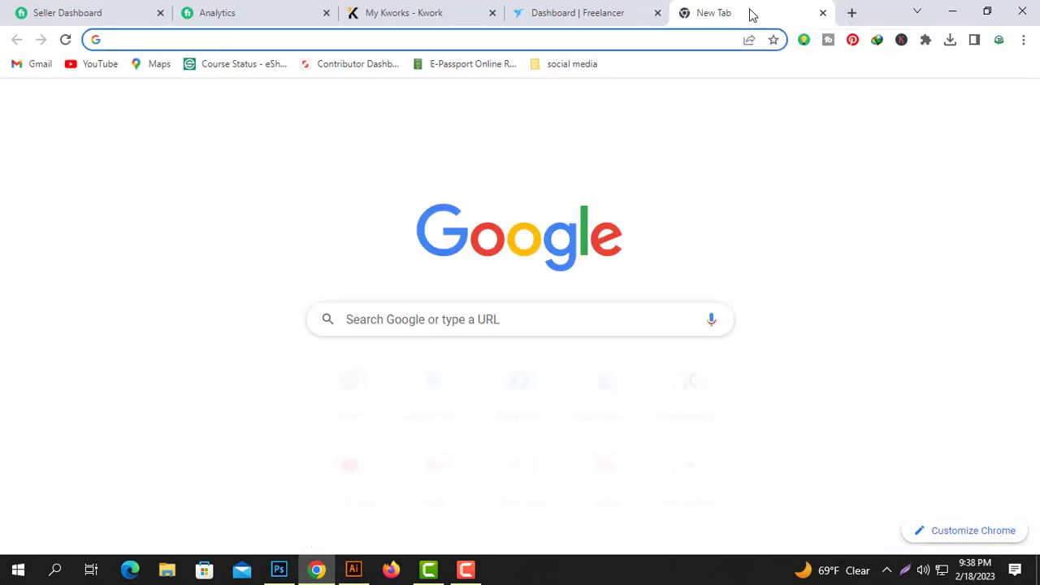
Step: Search Google Images for 'building image' and copy the sunset city skyline photo
type("image")
key("BackSpace")
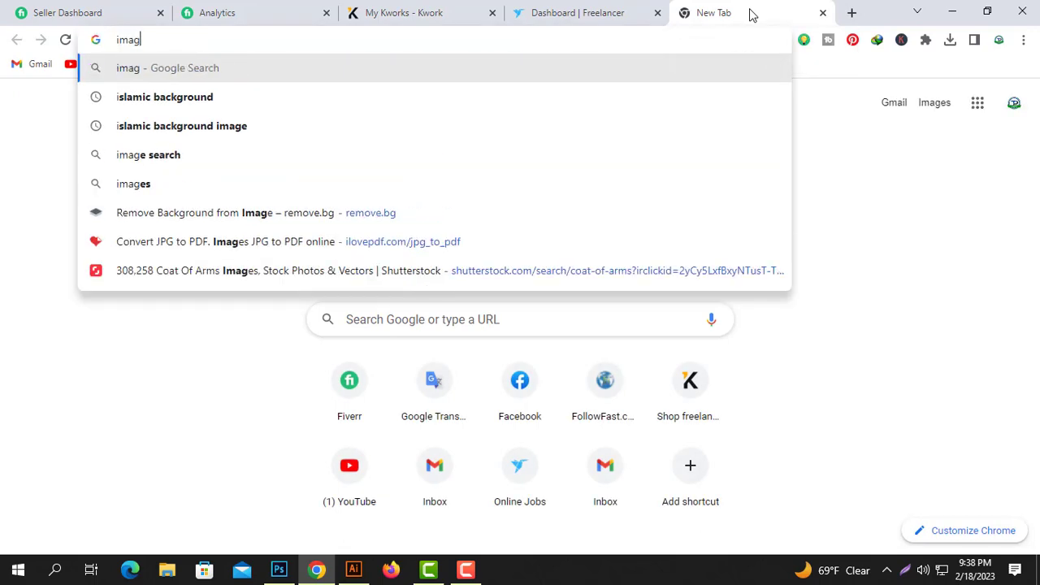
key("BackSpace")
key("BackSpace")
key("BackSpace")
type("bilding ")
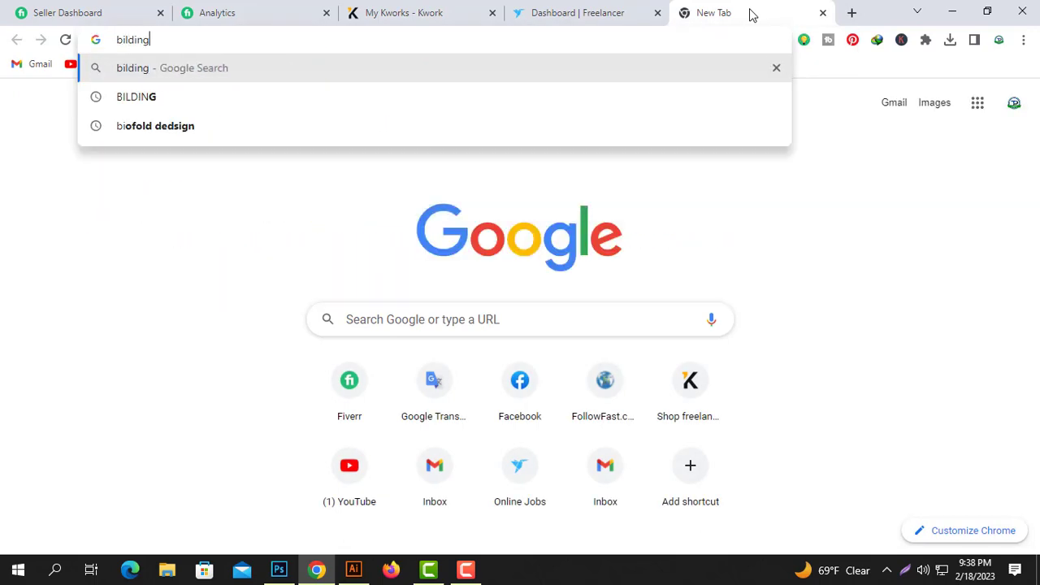
type("image")
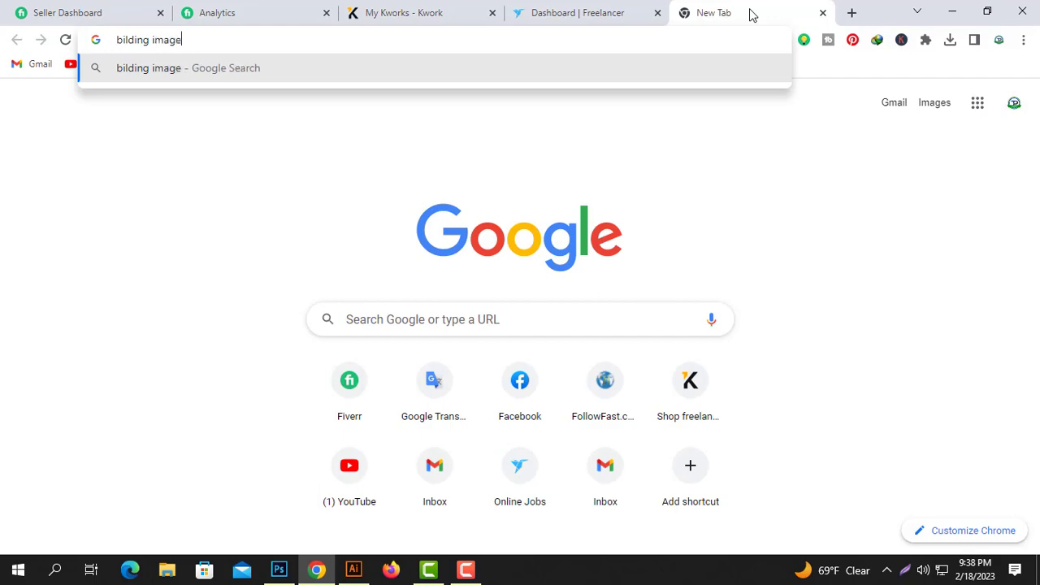
key("Return")
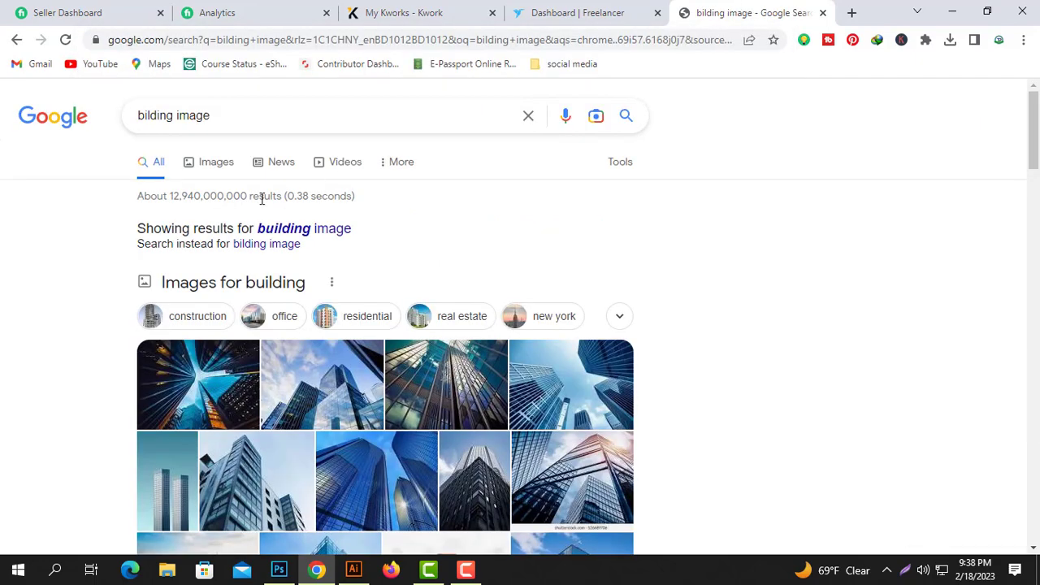
left_click(228, 165)
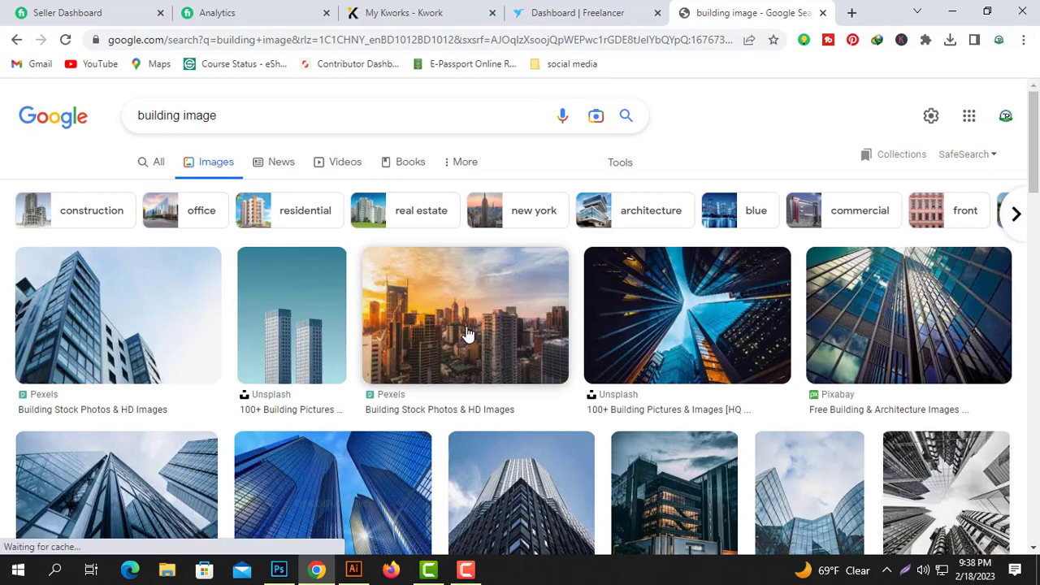
left_click(467, 334)
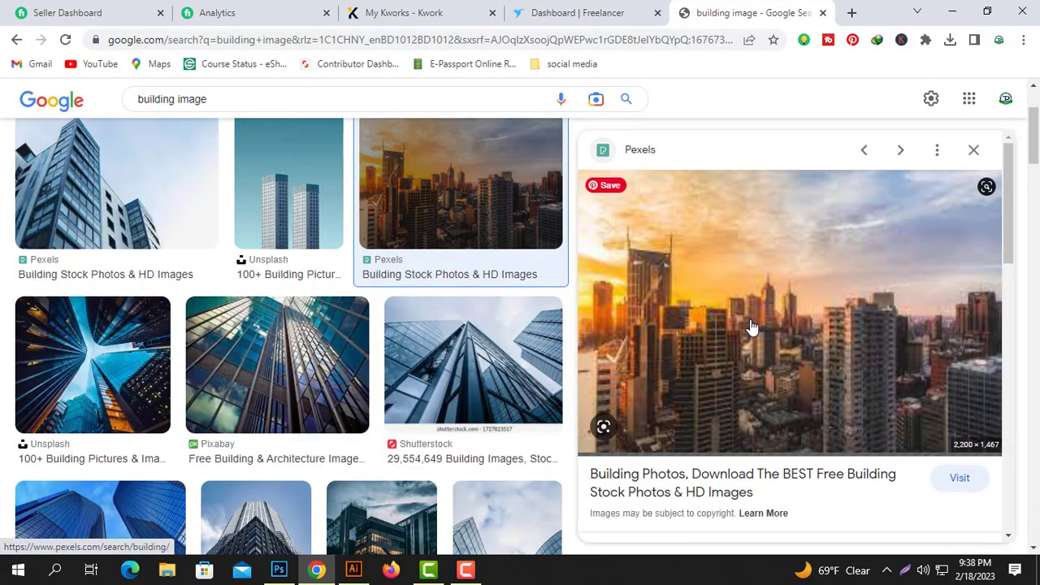
right_click(719, 333)
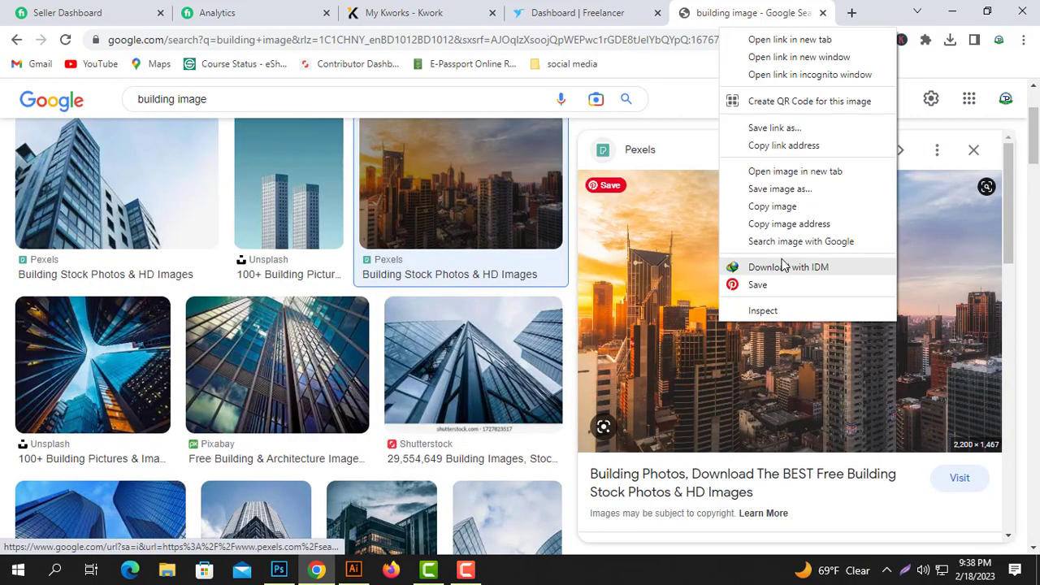
left_click(762, 206)
left_click(354, 569)
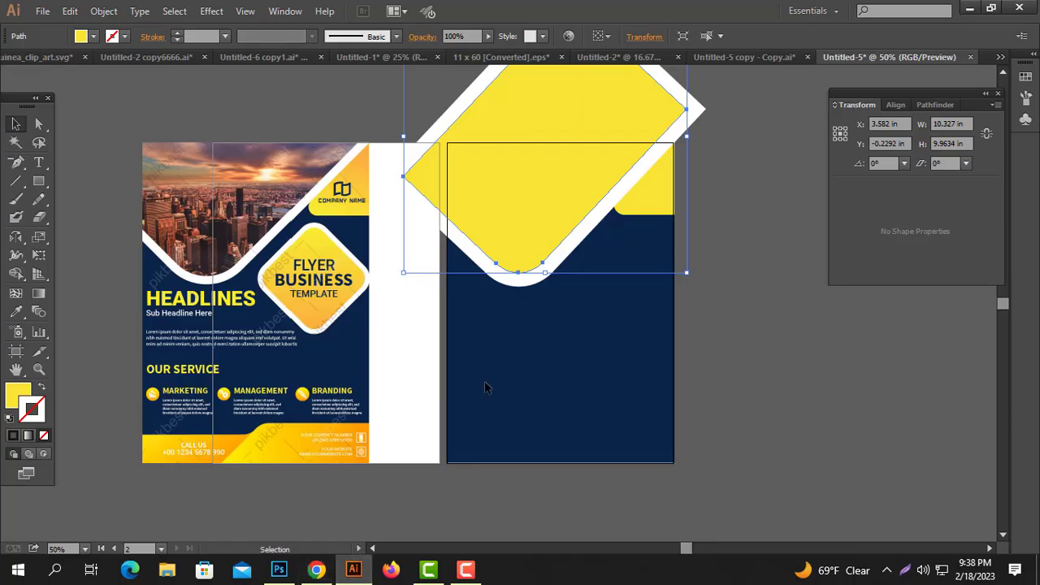
Step: Paste the skyline photo, scale it down proportionally, and position it over the second artboard's top
key("ctrl+v")
key("ctrl+minus")
key("ctrl+minus")
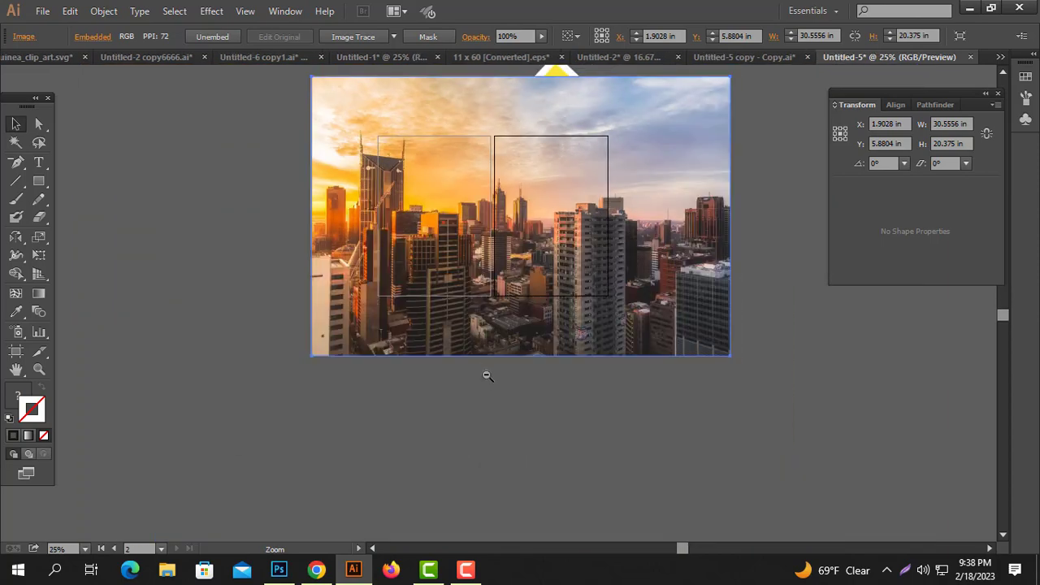
left_click_drag(522, 358, 520, 191)
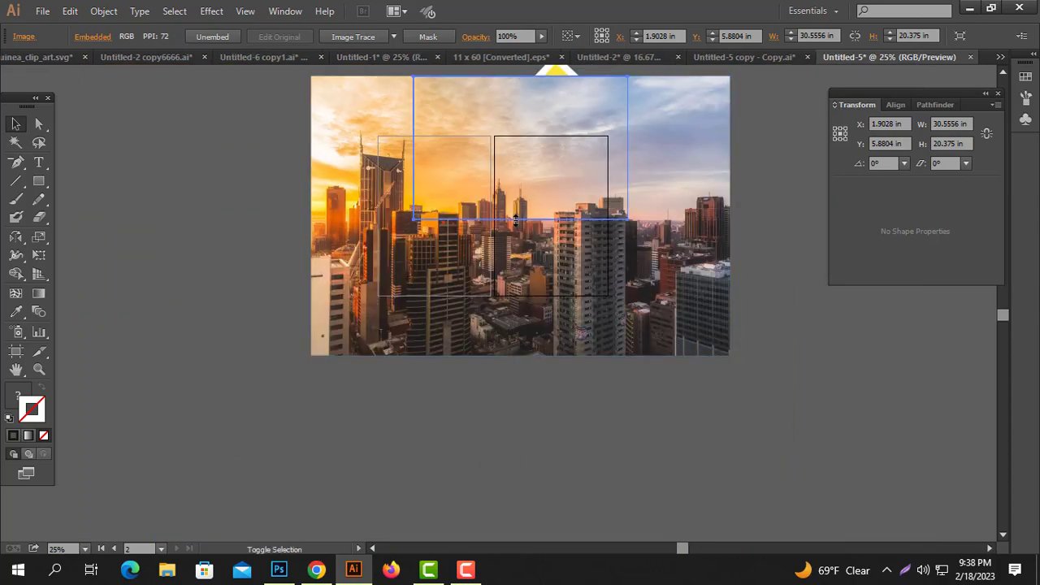
left_click(531, 224)
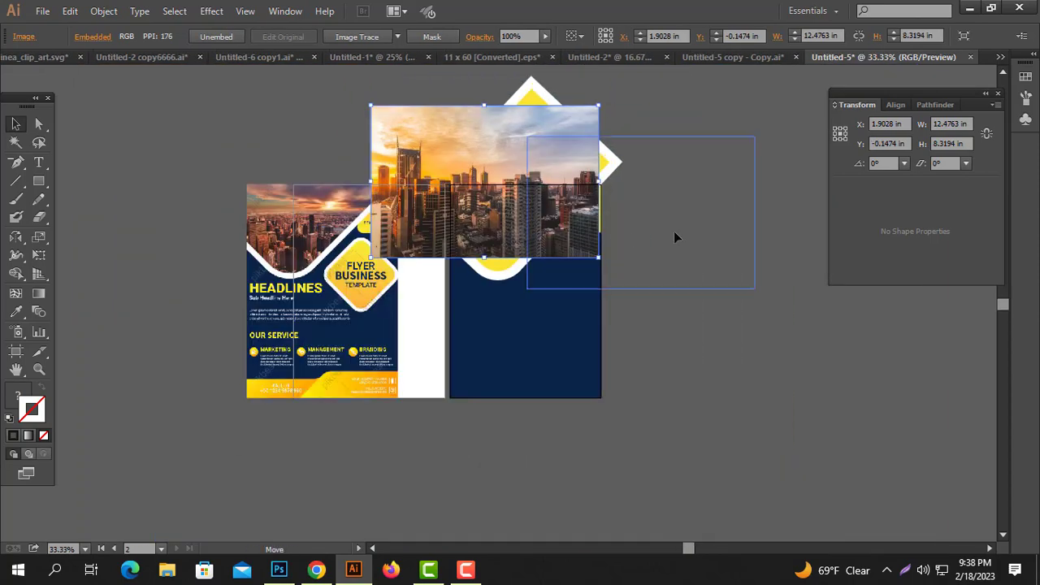
left_click_drag(518, 231, 683, 229)
left_click_drag(574, 218, 591, 208)
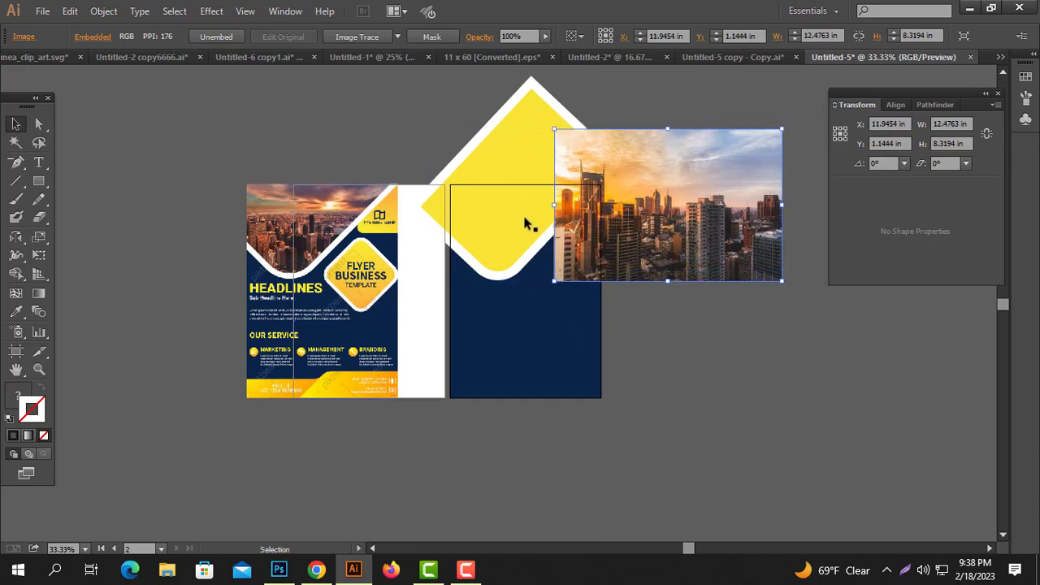
Step: Arrange the yellow diamond and photo, then select both together
left_click(496, 221)
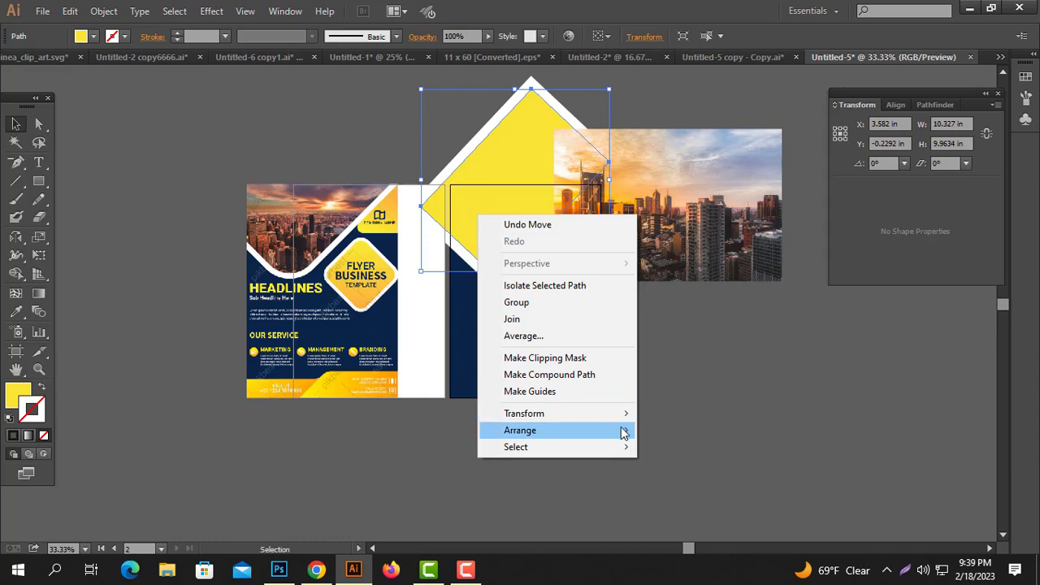
left_click(696, 430)
left_click(716, 357)
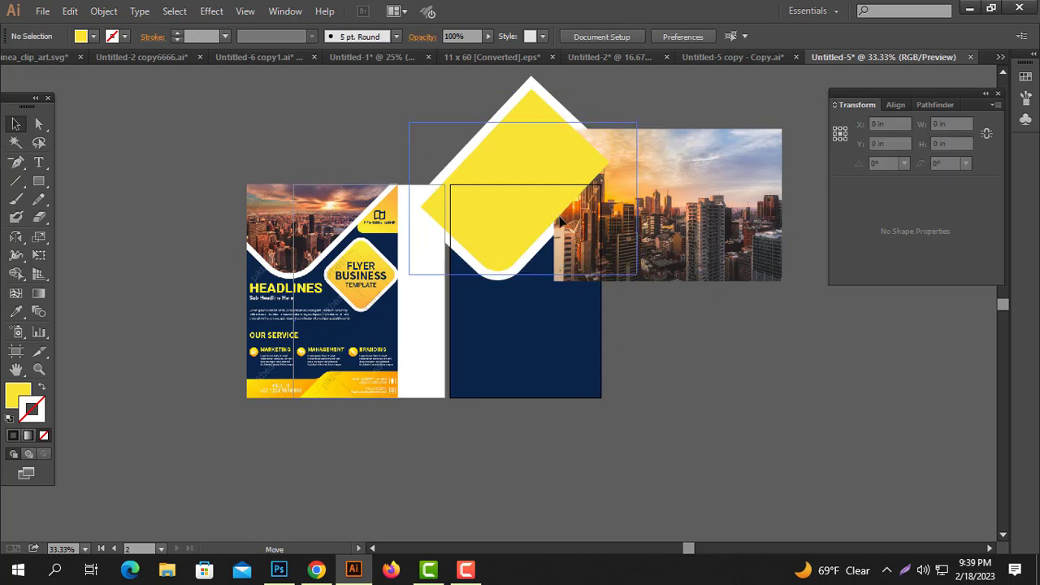
left_click_drag(572, 225, 557, 221)
left_click(645, 229)
left_click(529, 206)
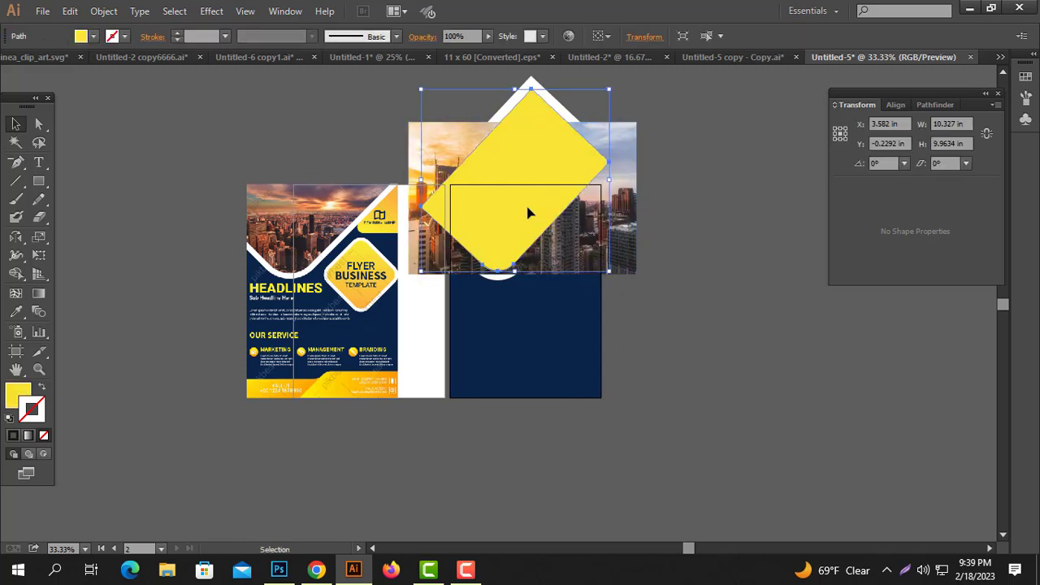
left_click(483, 295, "ctrl")
left_click(647, 251, "shift")
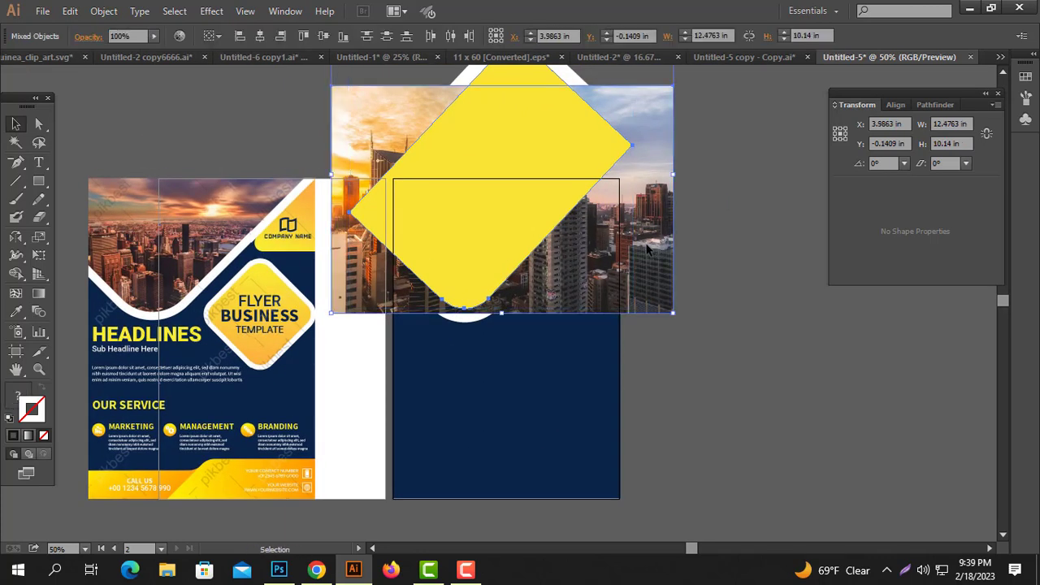
Step: Make a clipping mask so the photo is clipped inside the diamond
right_click(648, 251)
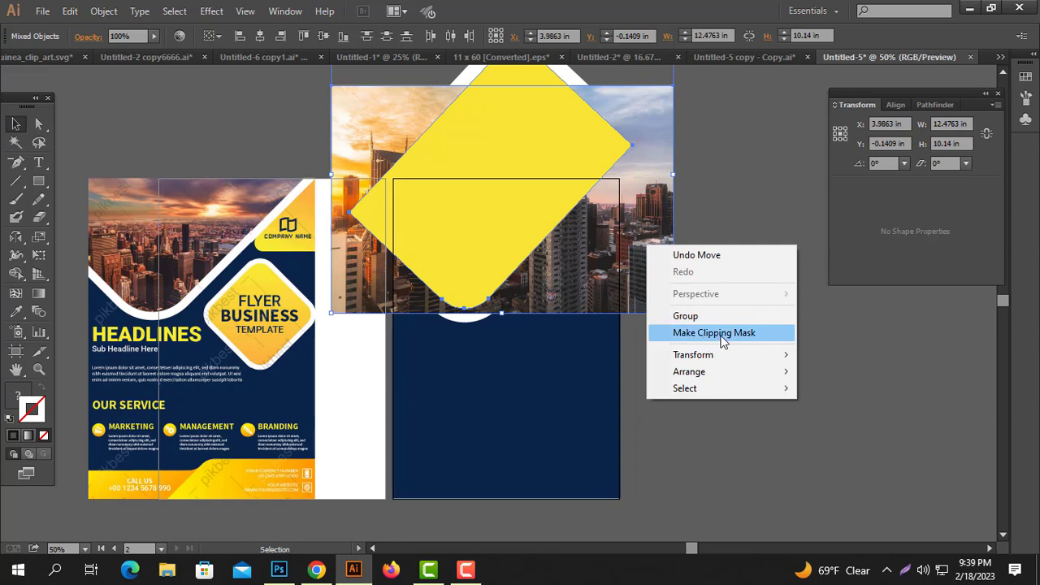
left_click(720, 333)
left_click(720, 333)
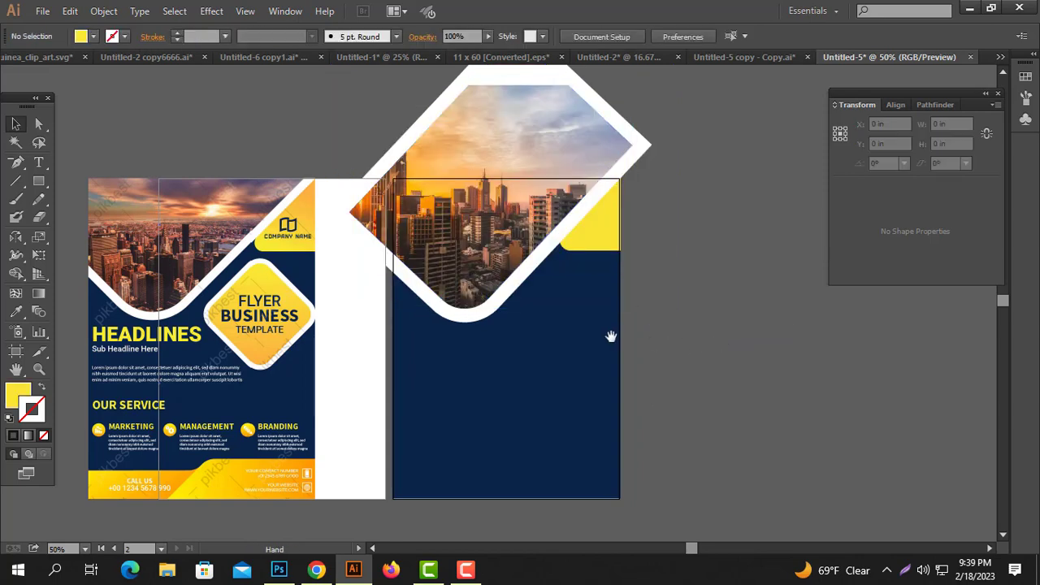
left_click_drag(611, 335, 618, 371)
left_click_drag(495, 312, 495, 302)
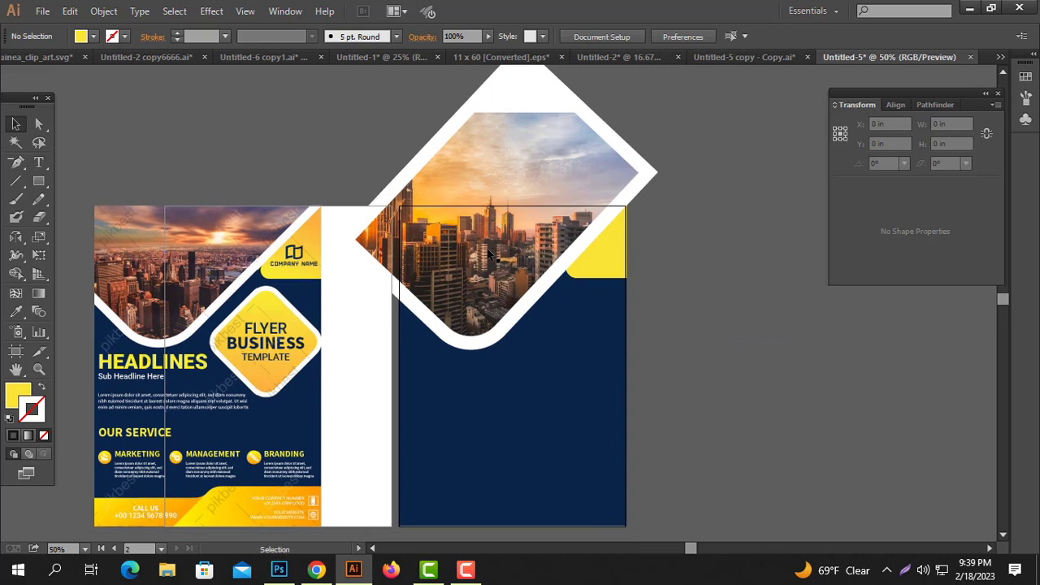
mouse_move(533, 328)
left_mouse_down()
mouse_move(513, 314)
mouse_move(492, 241)
left_mouse_up()
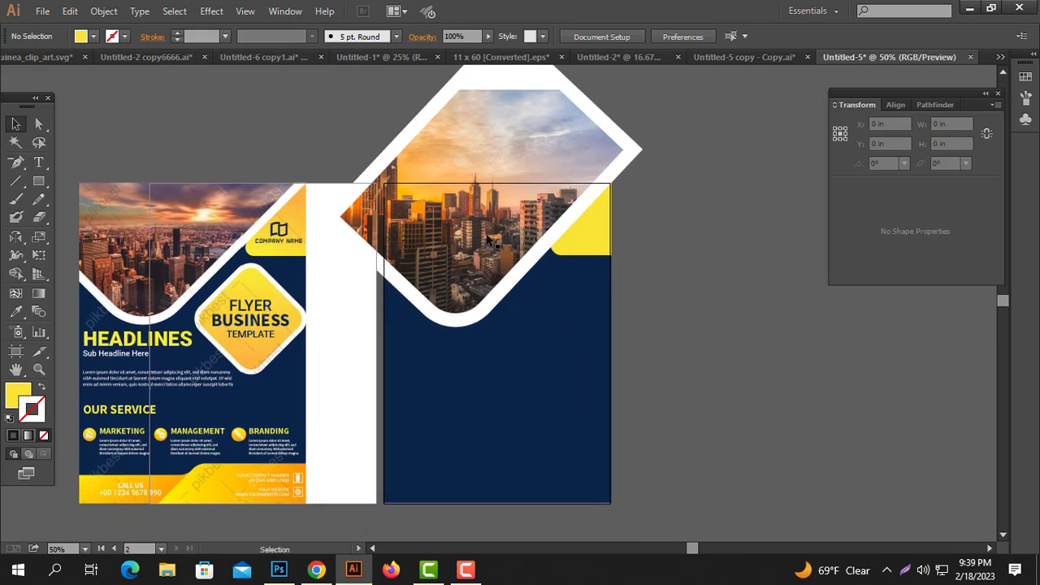
Step: Inside the clip group, move the photo down to frame the skyline
double_click(477, 233)
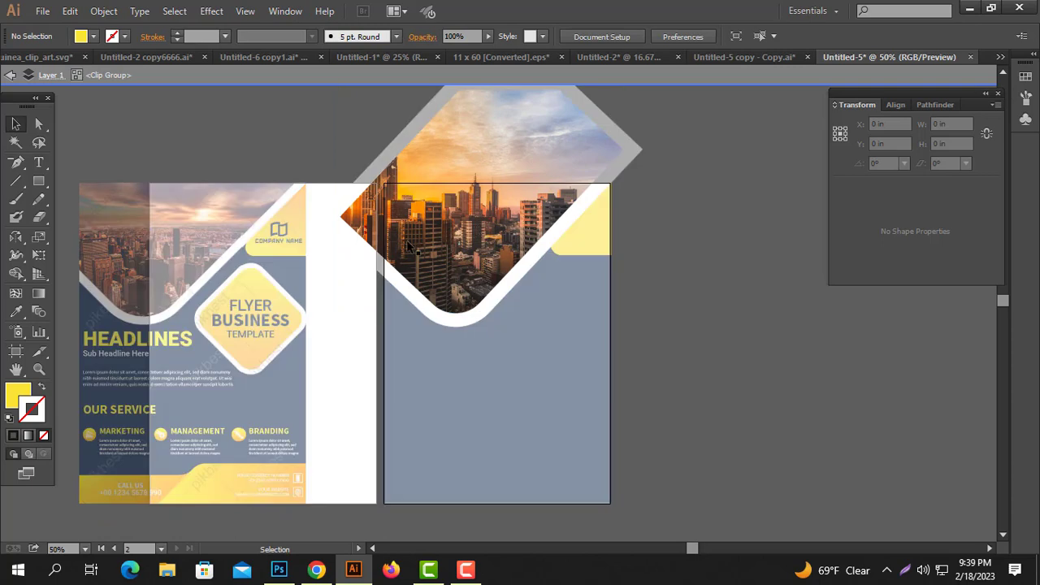
left_click(475, 226)
left_click_drag(475, 226, 471, 244)
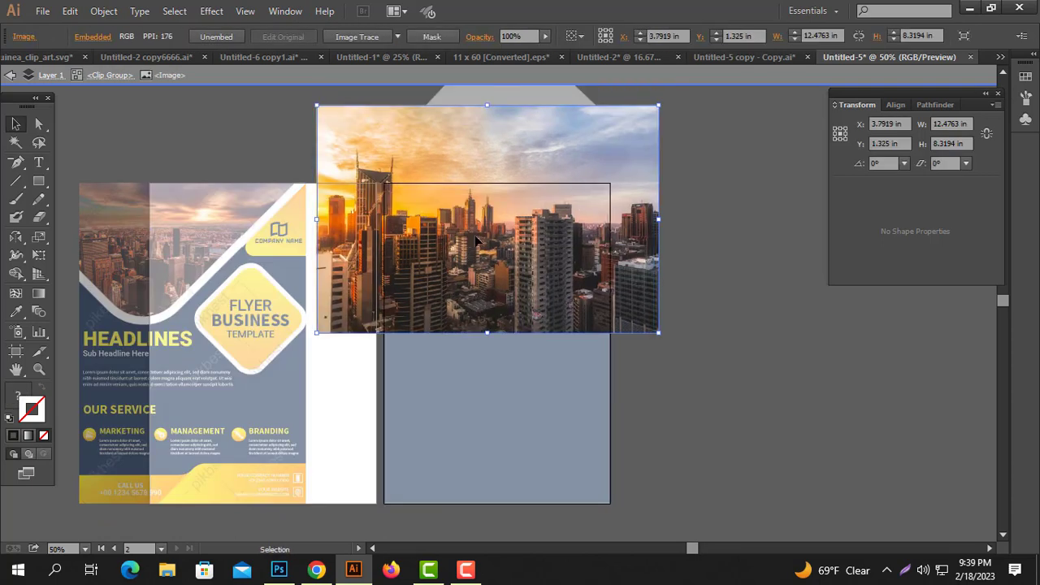
double_click(707, 255)
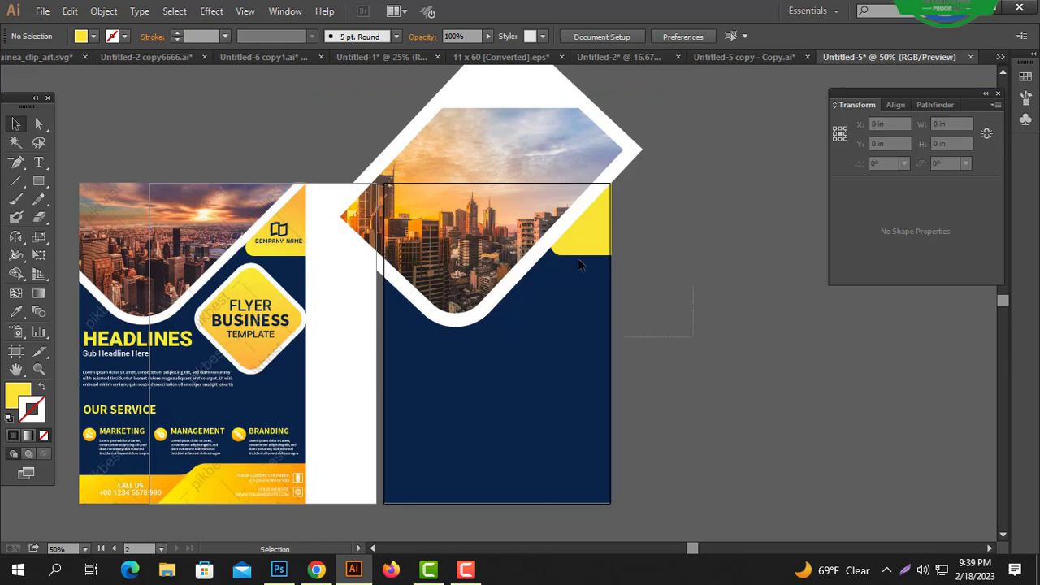
left_click(454, 184)
left_click(713, 288)
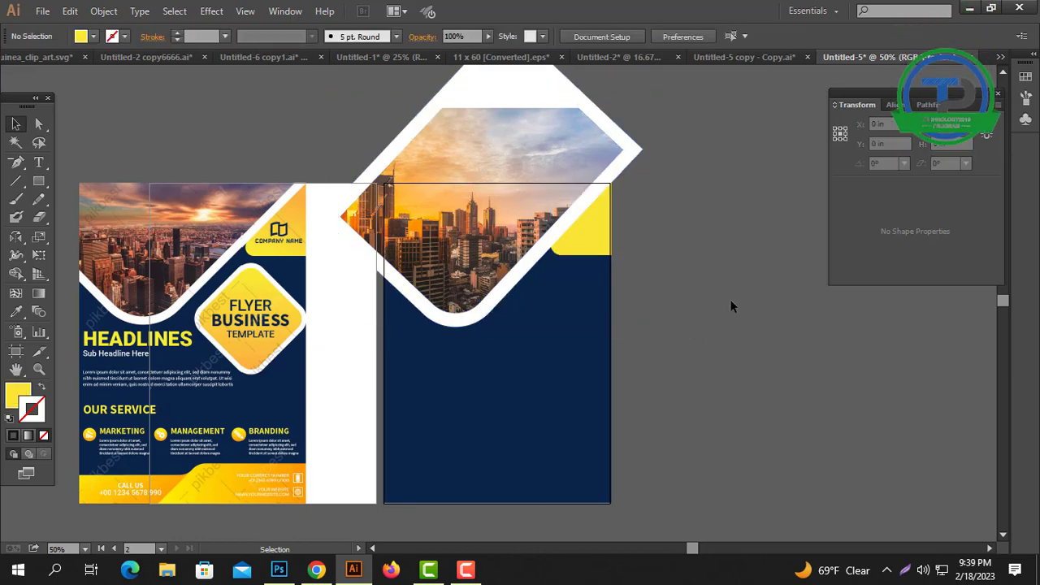
Step: Pan and zoom out to view both full flyer pages
left_click_drag(554, 325, 573, 300)
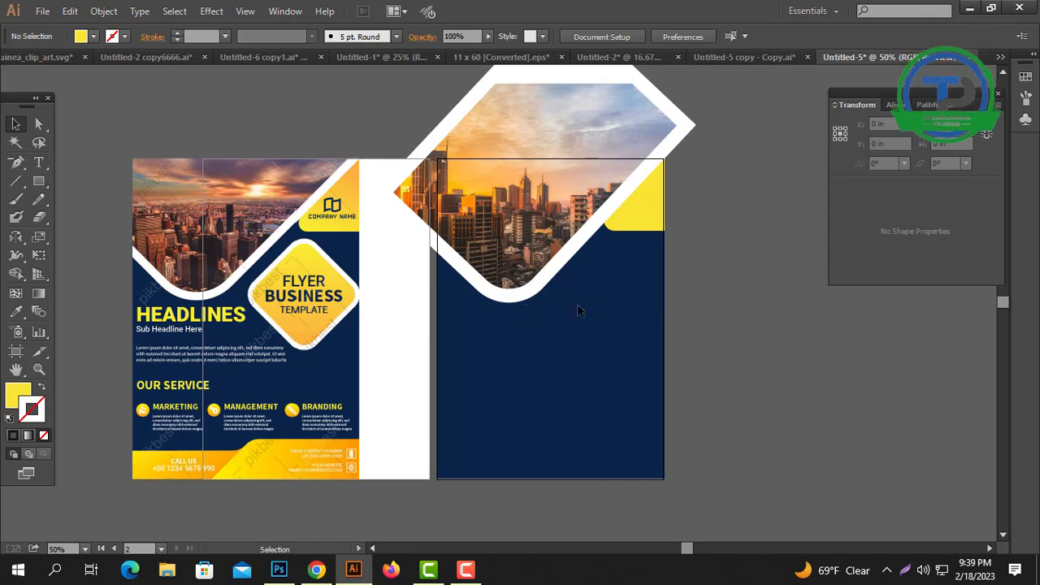
scroll(311, 319, "up", 1)
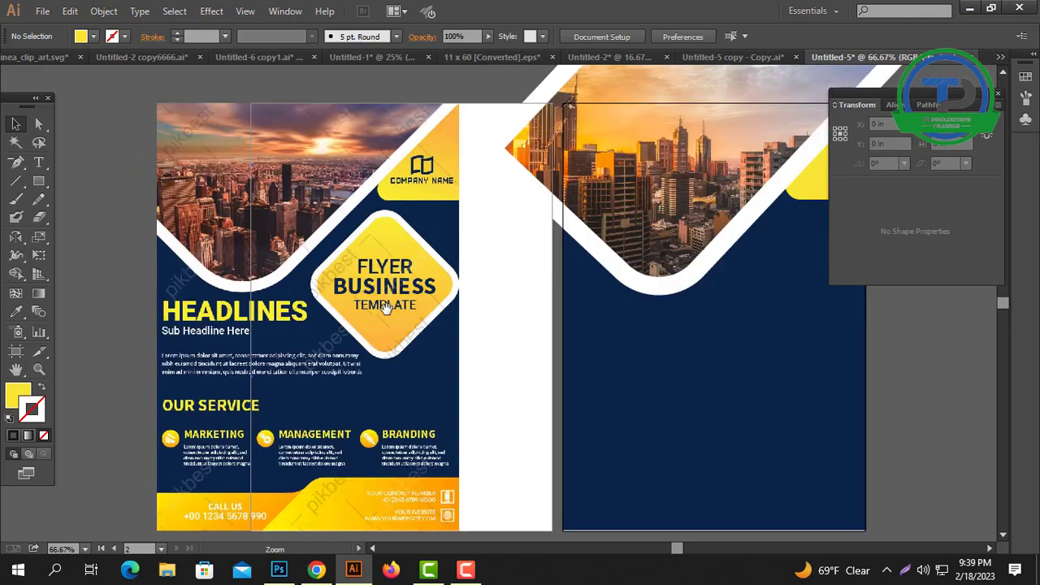
scroll(311, 318, "up", 1)
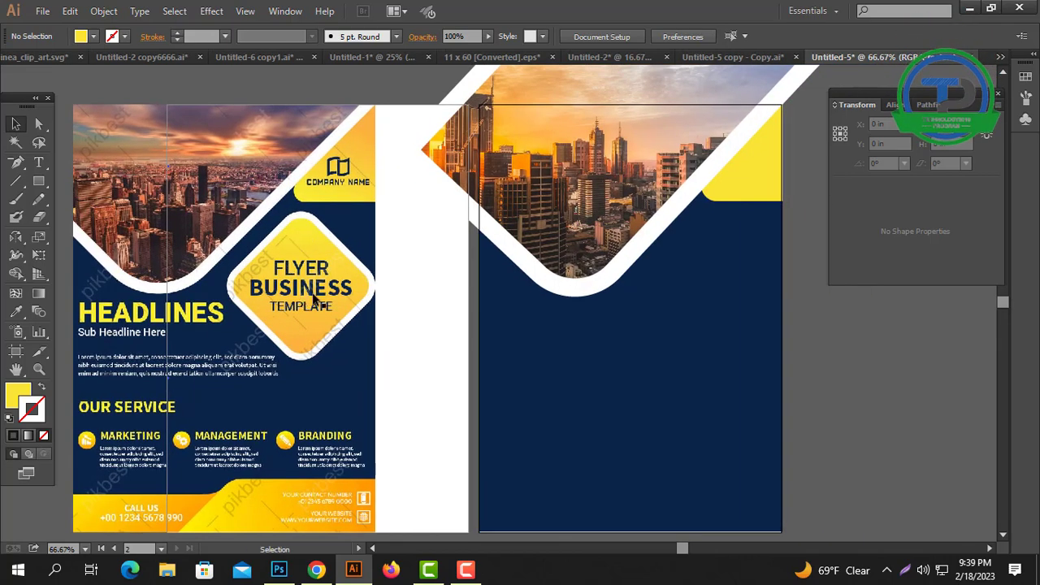
mouse_move(446, 315)
left_mouse_down()
mouse_move(381, 294)
mouse_move(336, 298)
left_mouse_up()
scroll(392, 302, "down", 1)
left_click(38, 180)
Step: Draw a 2.889 in yellow square beside the page, rotate it 45°, and round its corners to 0.48 in
left_click_drag(433, 314, 393, 300)
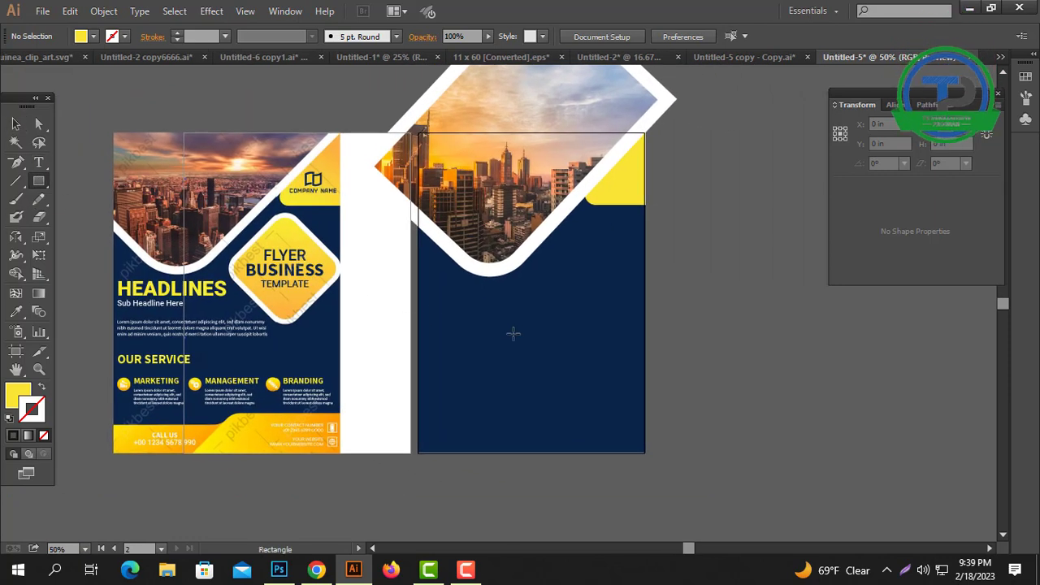
left_click_drag(524, 330, 566, 291)
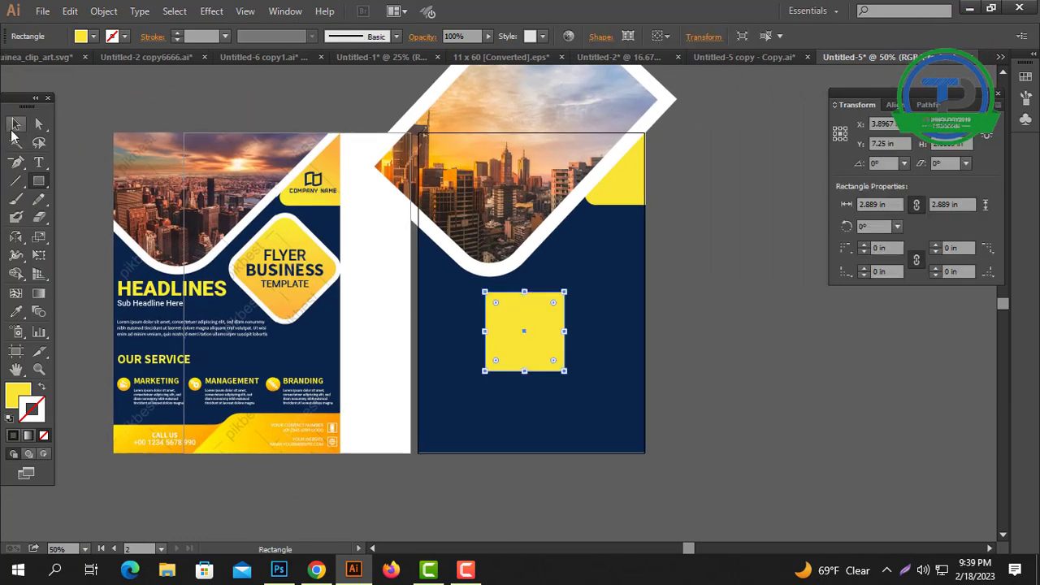
left_click(15, 124)
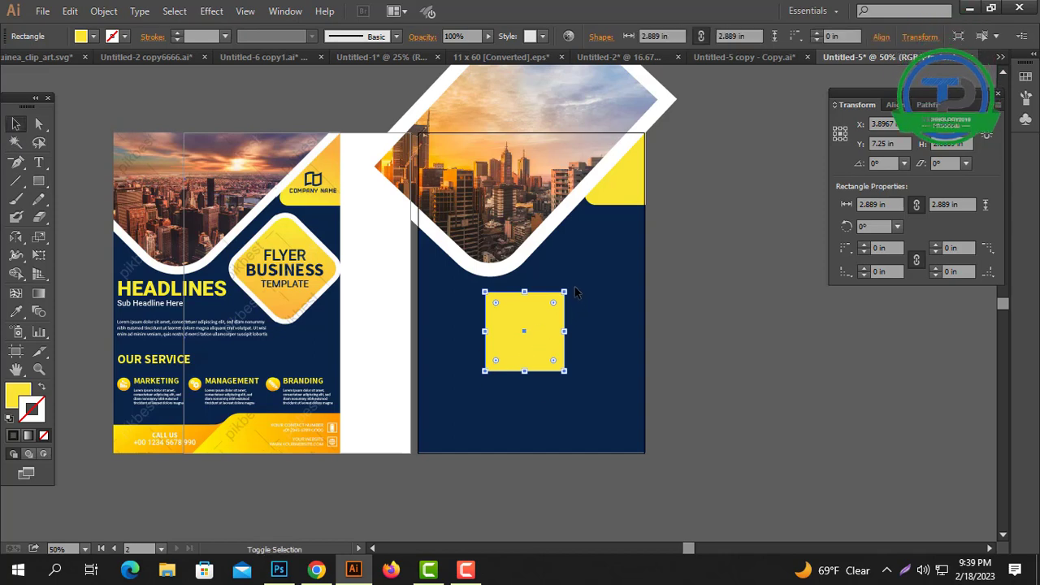
mouse_move(572, 284)
left_mouse_down()
mouse_move(587, 319)
mouse_move(726, 326)
left_mouse_up()
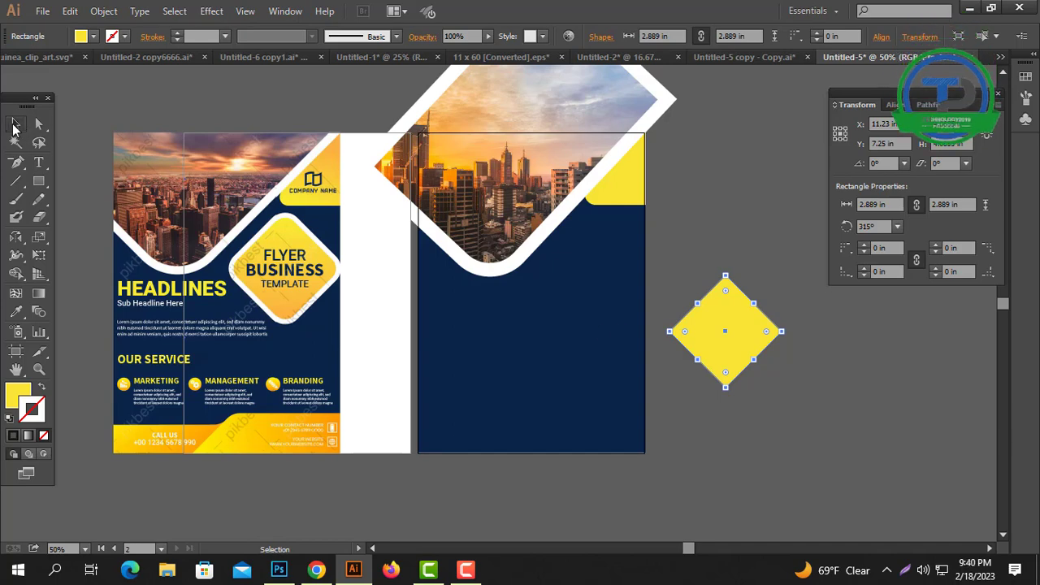
left_click(14, 126)
left_click_drag(684, 333, 696, 335)
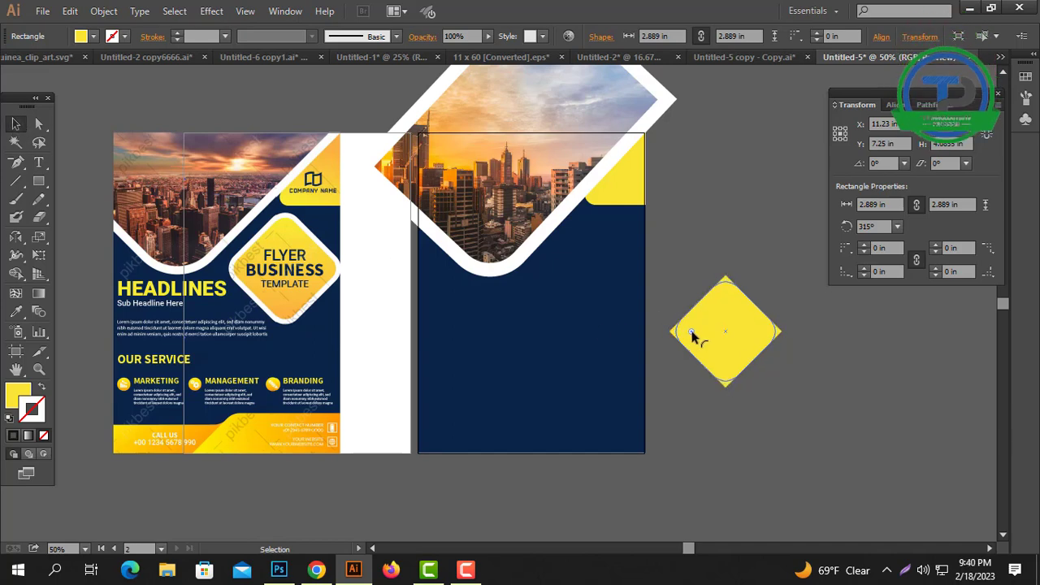
left_click(766, 421)
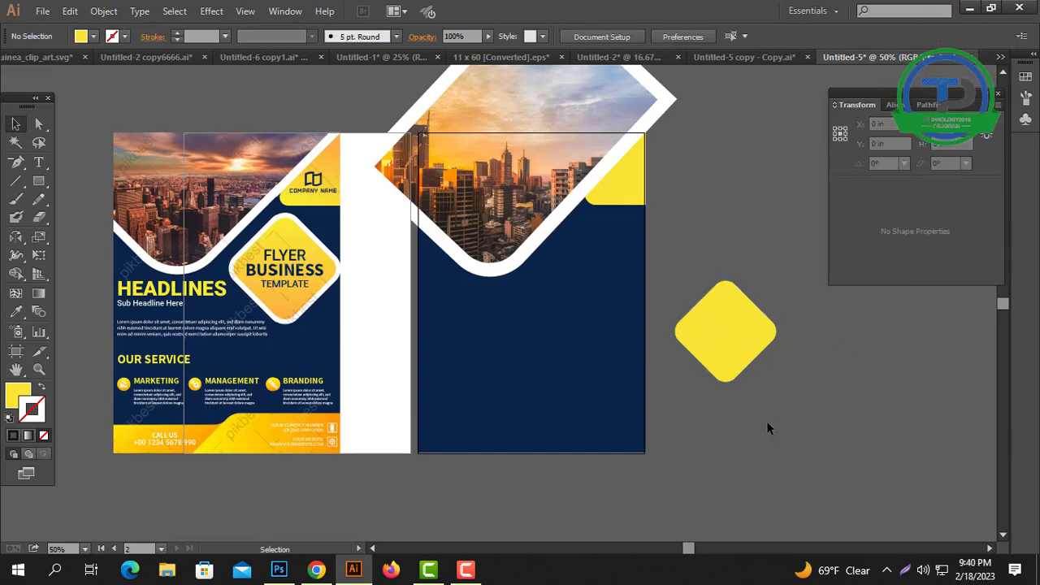
left_click(721, 357)
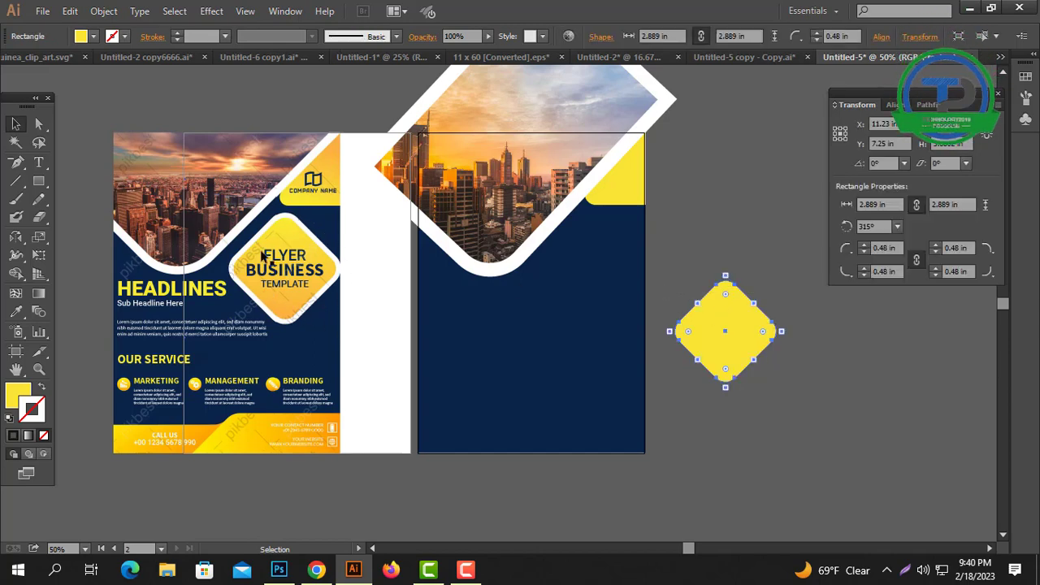
Step: Offset the yellow diamond's path by 0.5 in, fill the copy white, and shrink it slightly
left_click(104, 11)
mouse_move(121, 318)
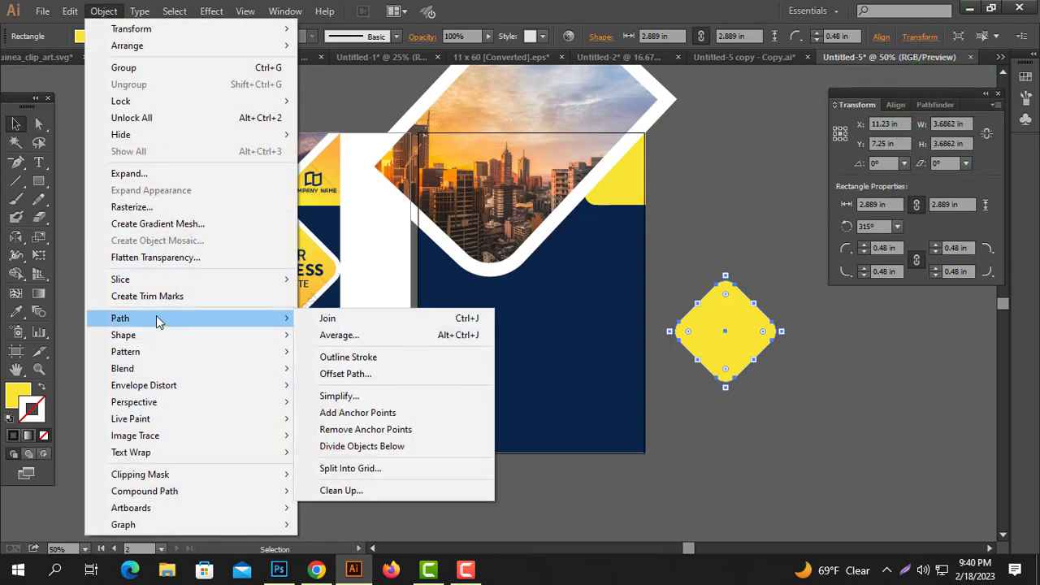
left_click(362, 378)
type("0.5")
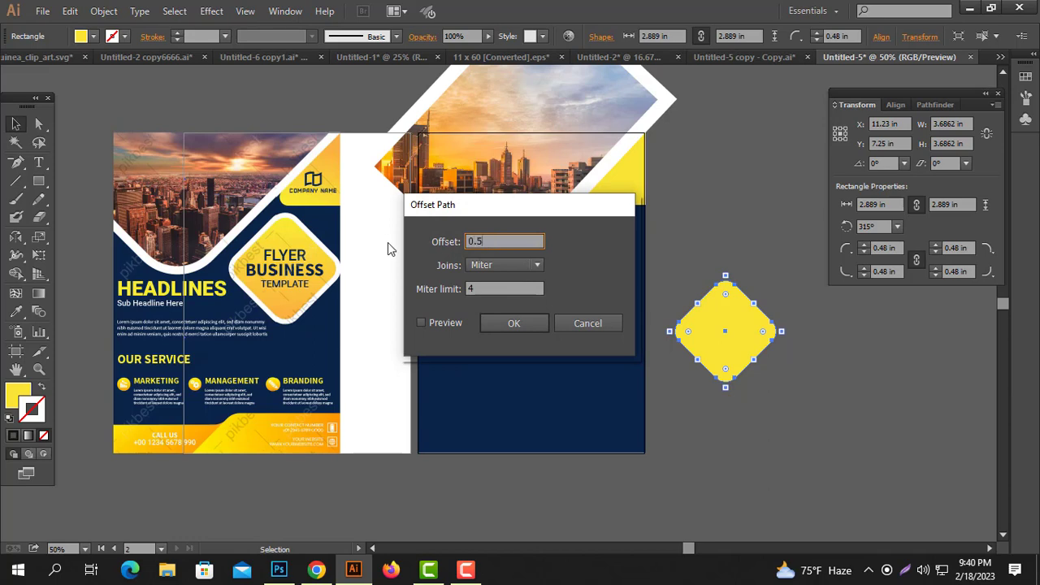
key("Return")
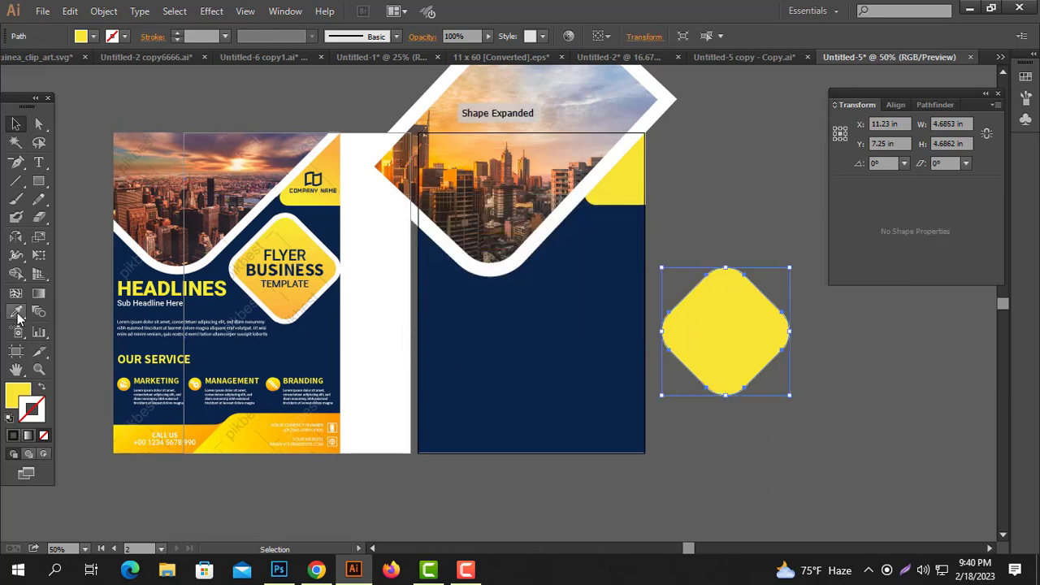
left_click(16, 311)
left_click(396, 287)
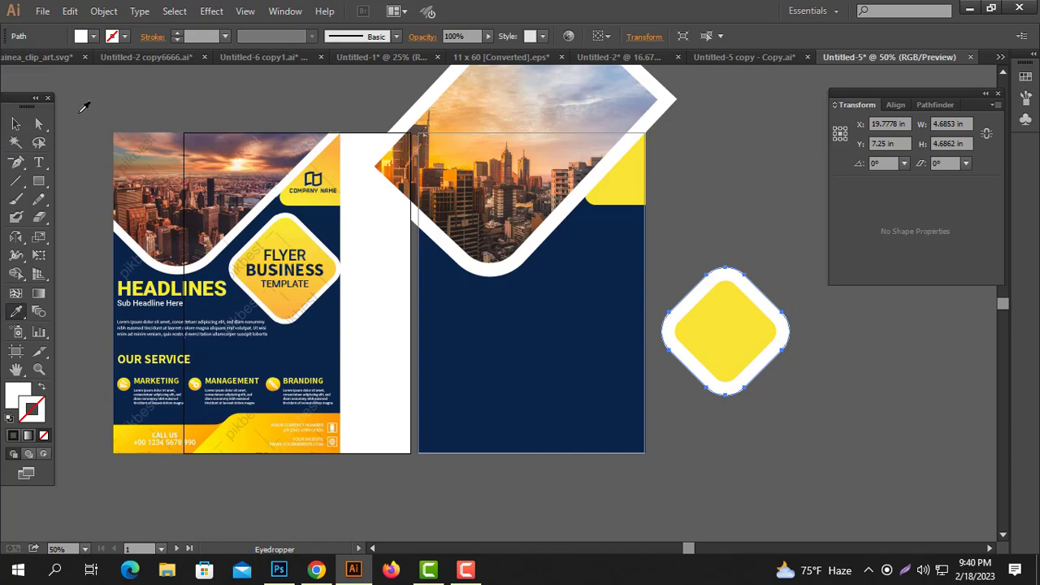
left_click(15, 124)
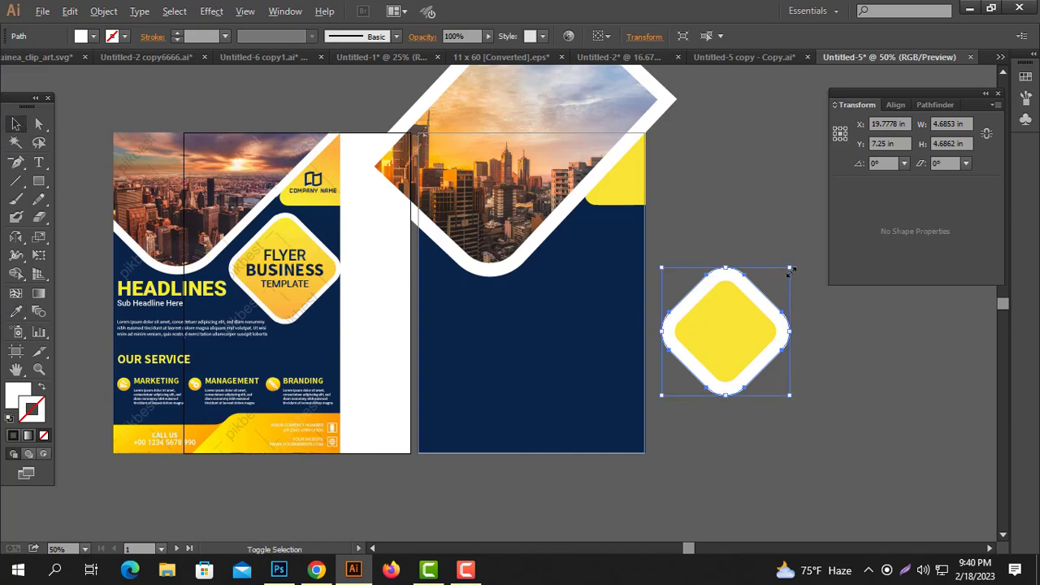
left_click_drag(789, 268, 781, 277)
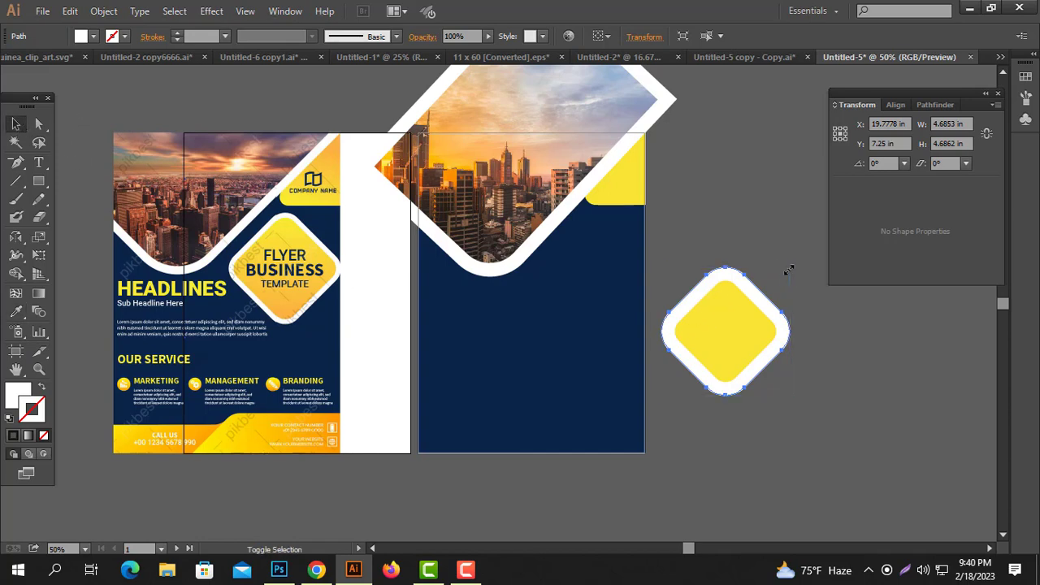
left_click(816, 329)
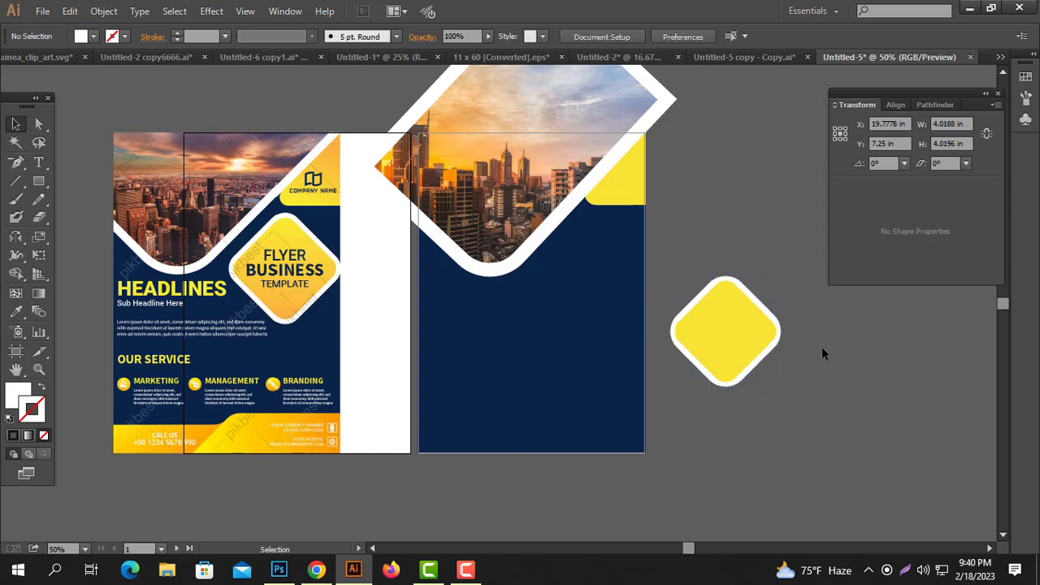
Step: Zoom in on the diamond and try reducing the white shape's corner radius, then undo it
key("z")
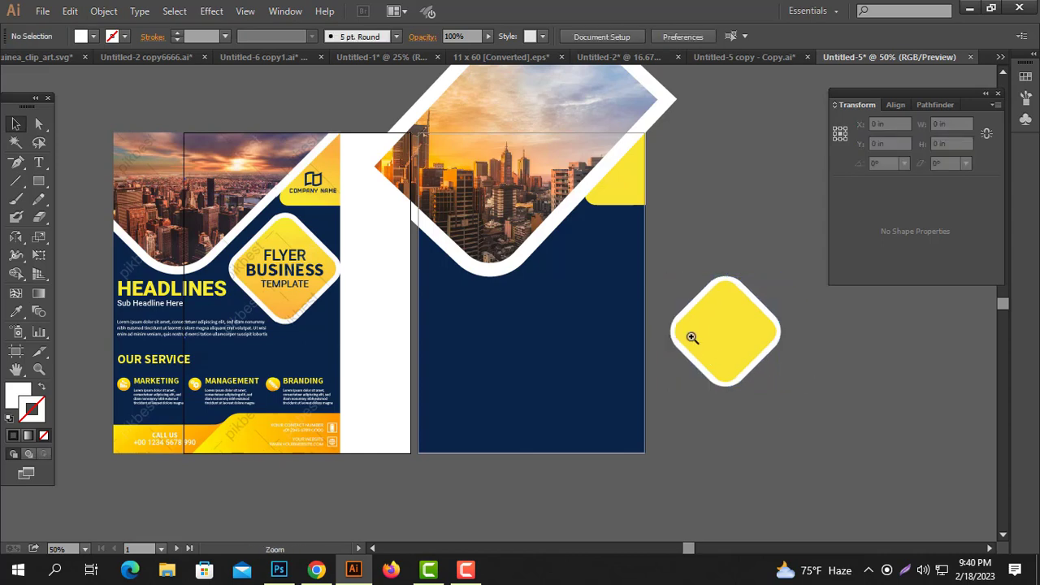
left_click(648, 334)
left_click(485, 282)
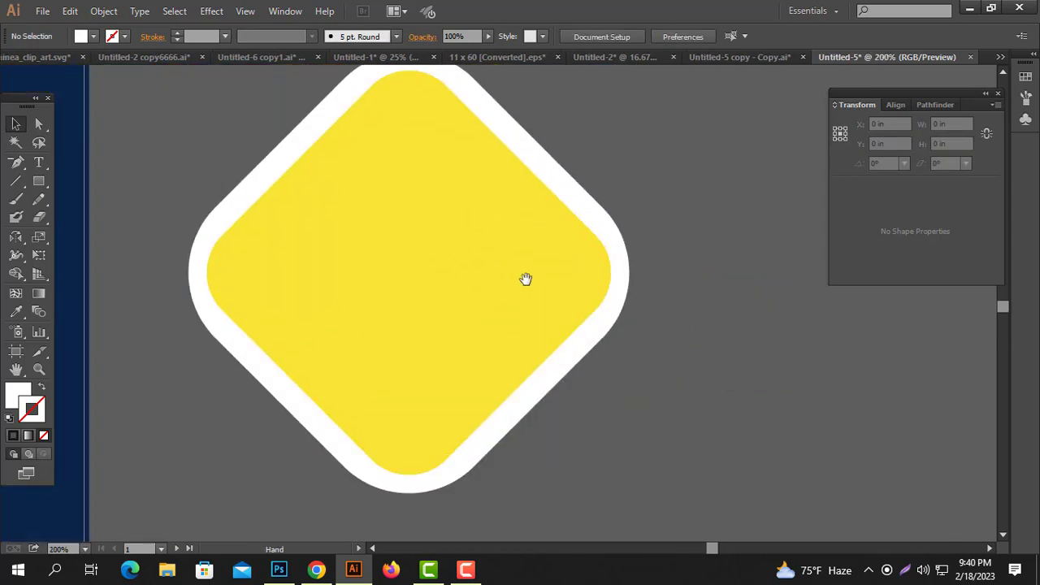
key("v")
left_click(574, 225)
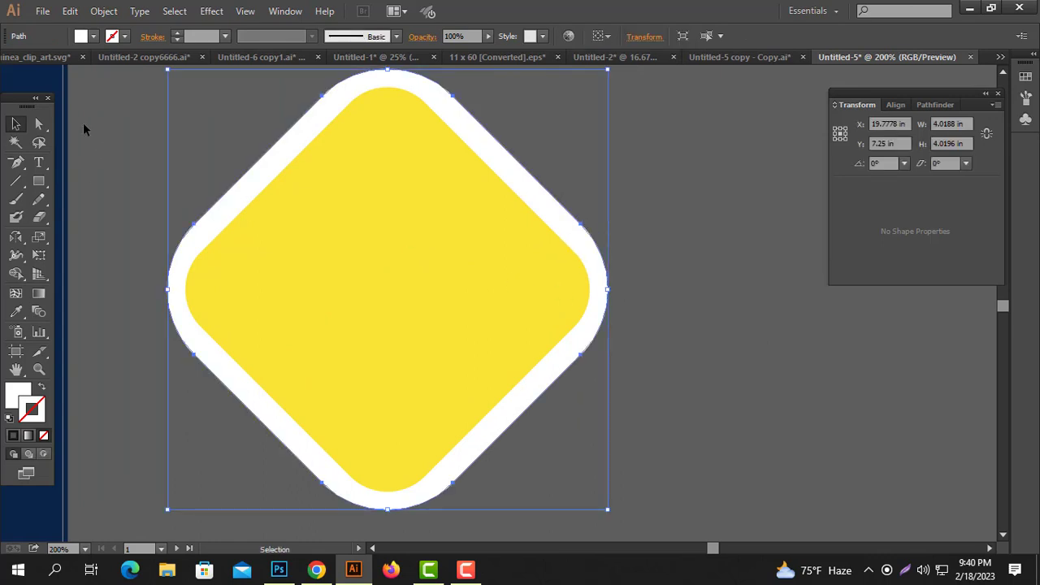
left_click(38, 123)
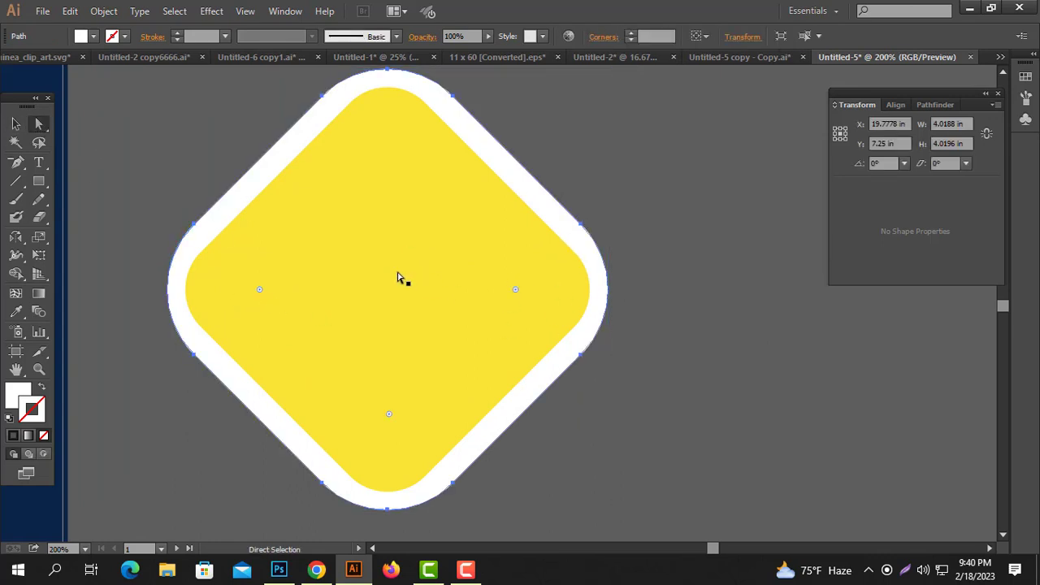
mouse_move(259, 289)
left_mouse_down()
mouse_move(216, 290)
mouse_move(231, 302)
left_mouse_up()
key("ctrl+z")
left_click(694, 288)
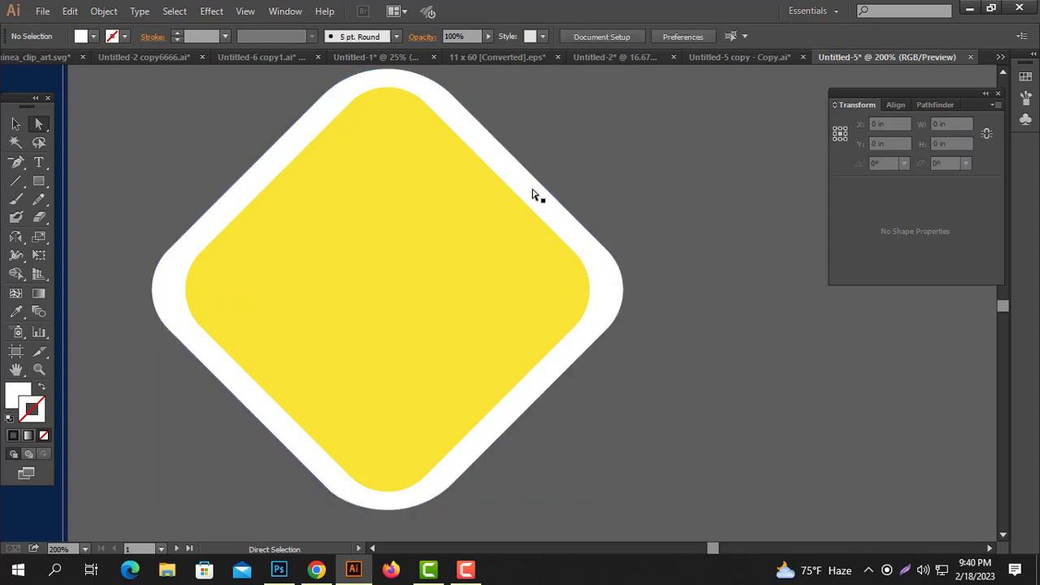
left_click(536, 194)
Step: Sharpen the white outer diamond's live corners, widening it to 4.4259 in, then zoom back to 100%
left_click(16, 124)
left_click(676, 260)
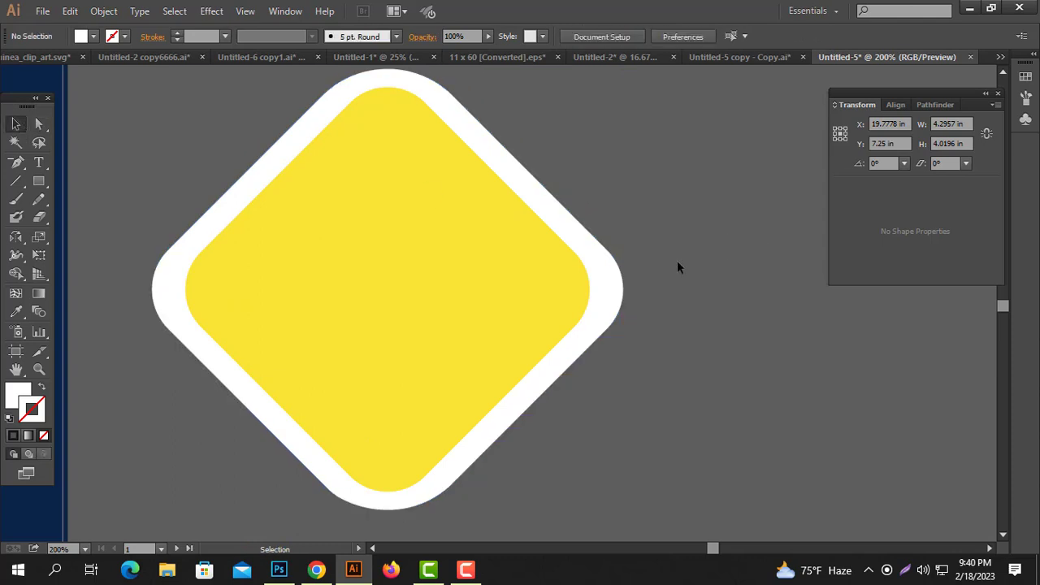
left_click(603, 279)
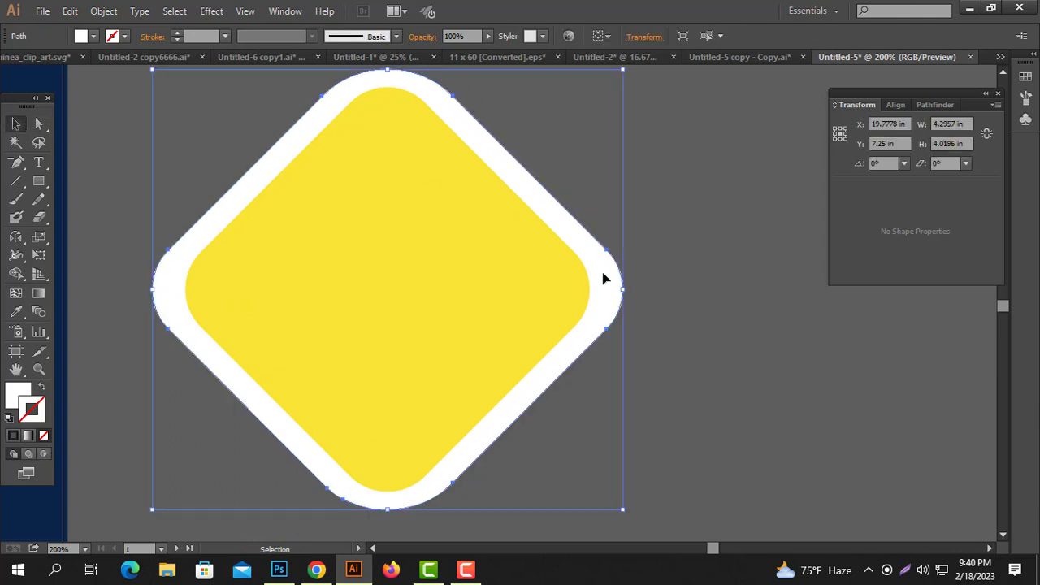
left_click(38, 123)
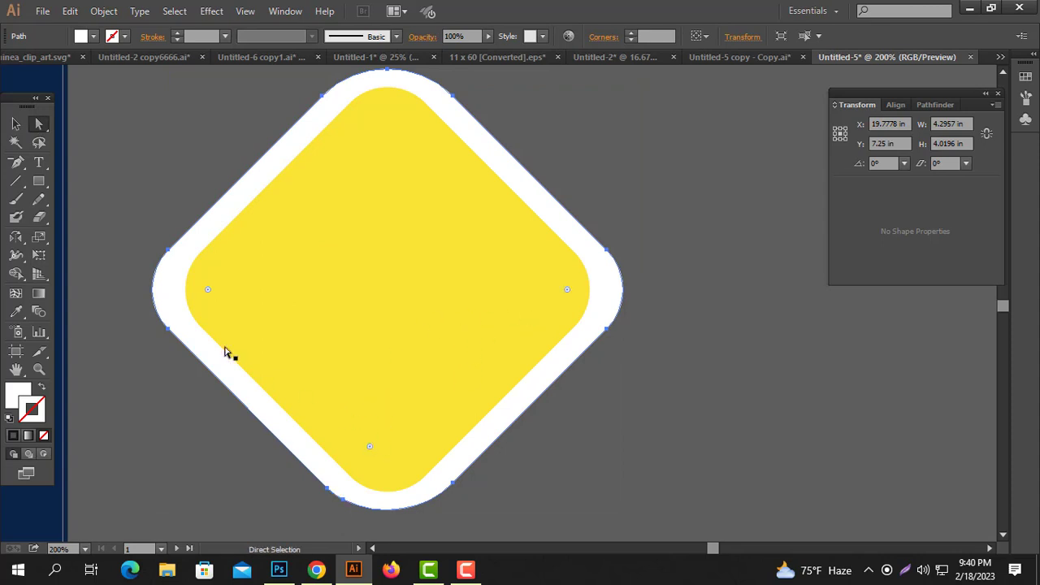
left_click_drag(208, 290, 186, 293)
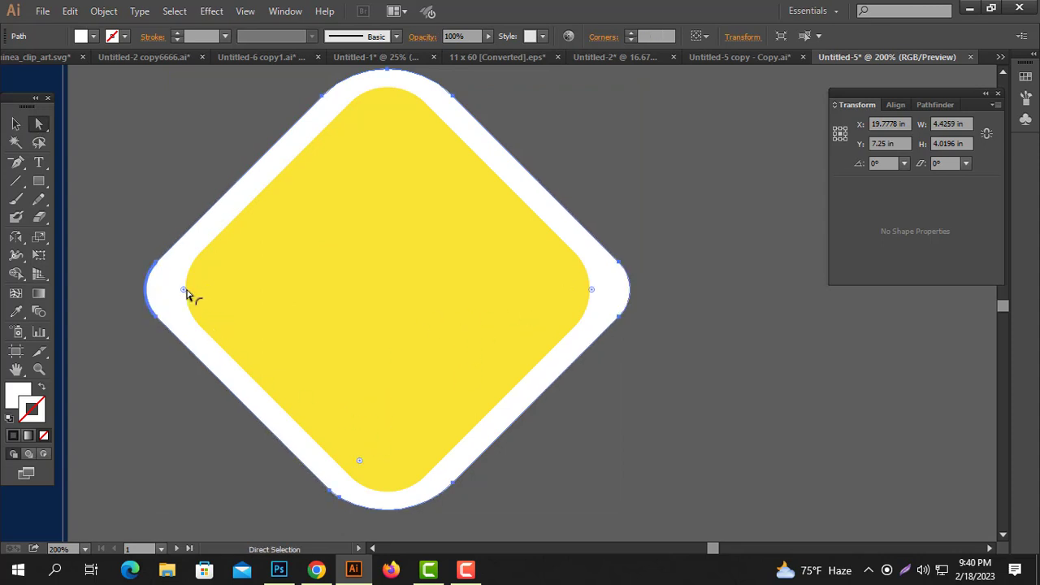
left_click(641, 278)
left_click(436, 492)
left_click_drag(431, 499, 436, 440)
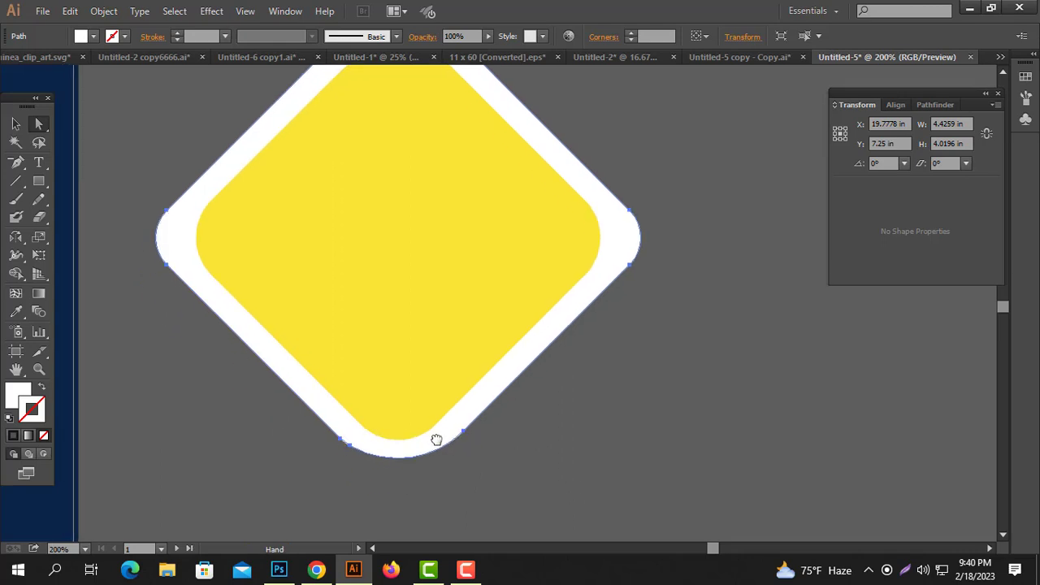
left_click(450, 492)
left_click(379, 436)
left_click(496, 455)
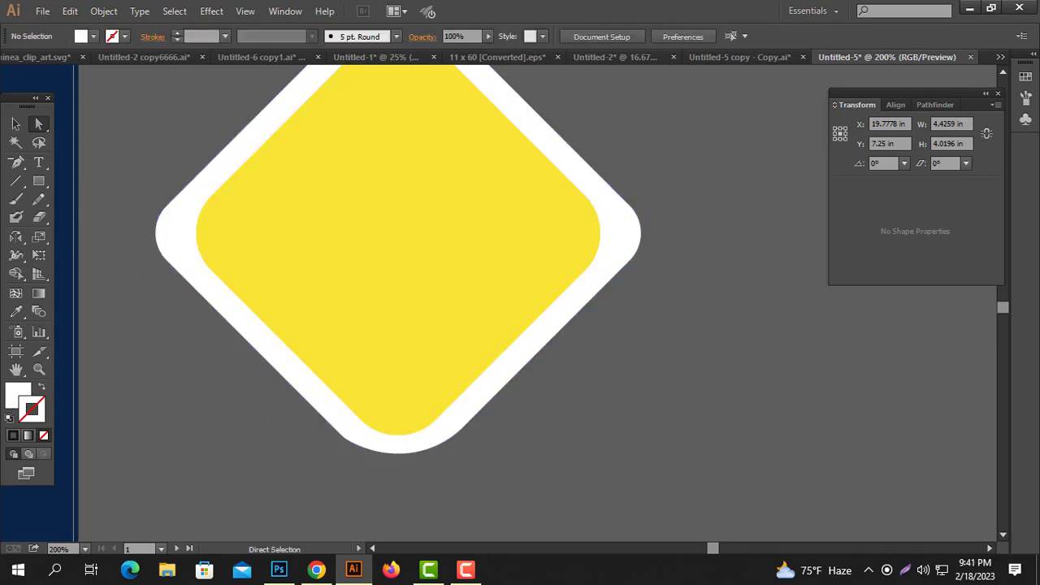
left_click(496, 281, "ctrl+alt")
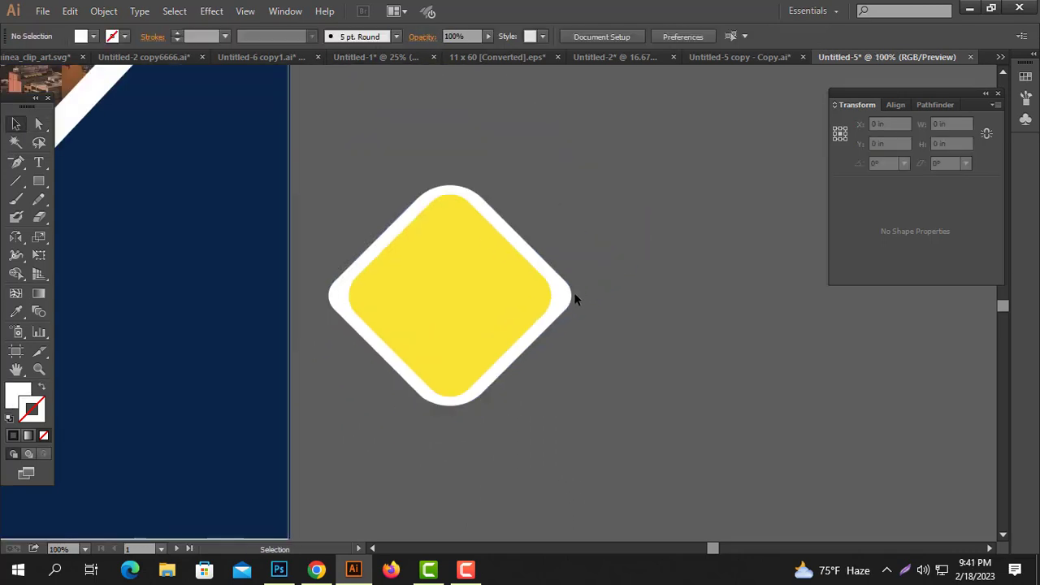
Step: Delete the white outer shape and offset the yellow diamond's path by 0.1 in
left_click(574, 295)
key("Delete")
left_click(457, 298)
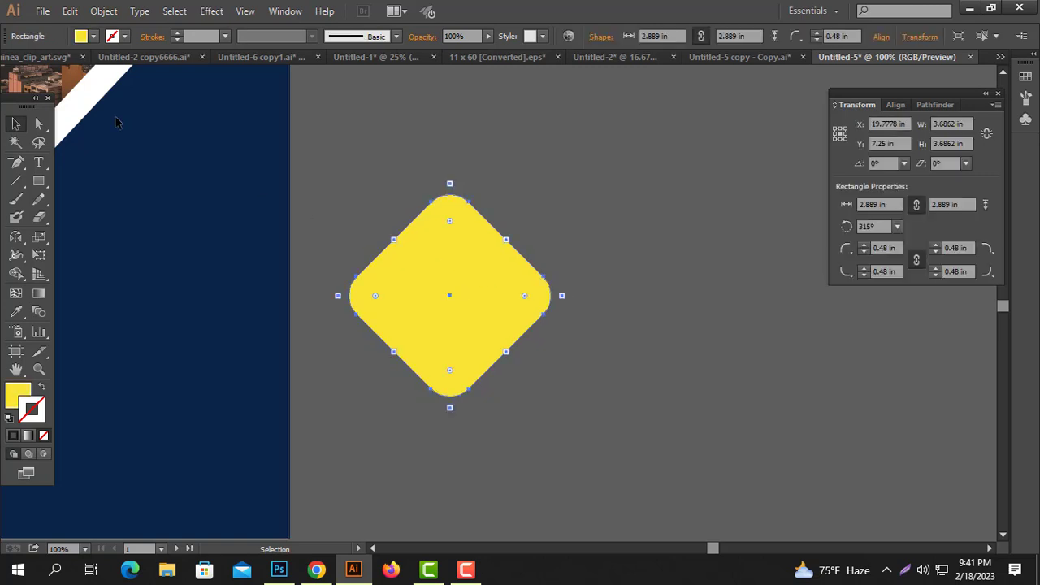
left_click(104, 11)
mouse_move(120, 317)
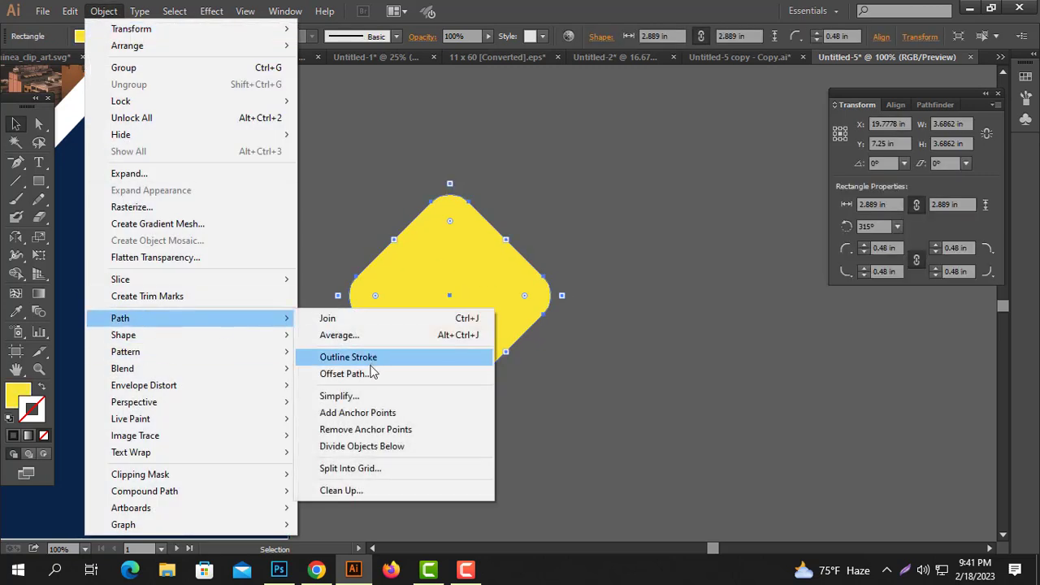
left_click(370, 372)
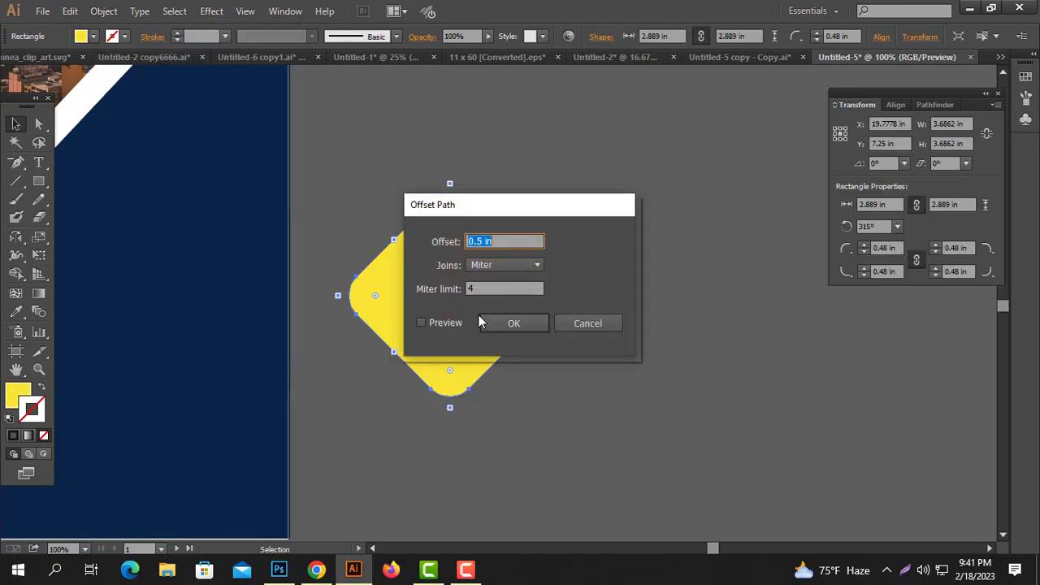
type("0.01")
key("ctrl+a")
type("0.1")
key("Return")
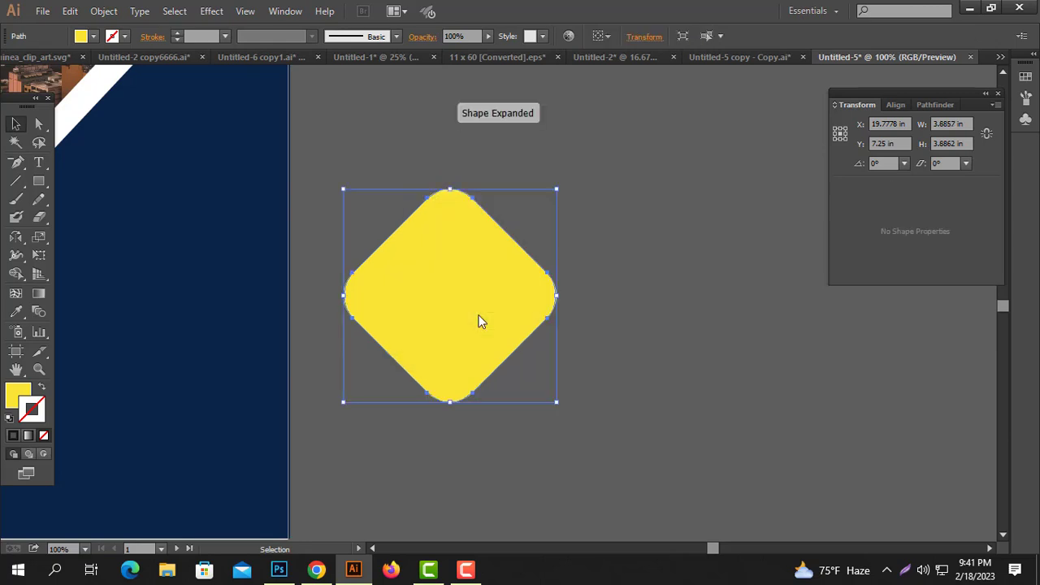
Step: Make the offset outline white and group it with the yellow diamond
key("i")
left_click(87, 106)
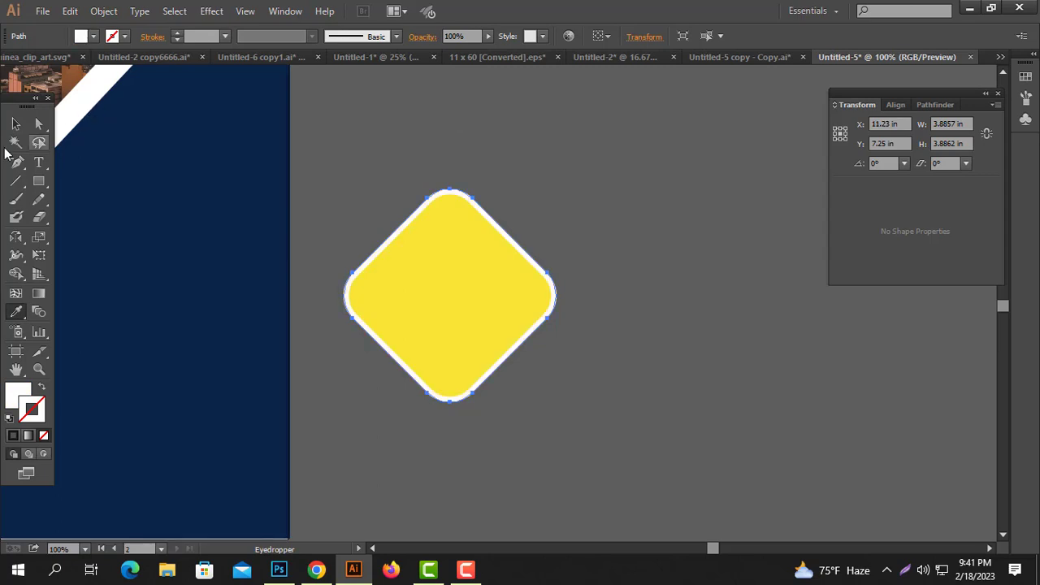
left_click(15, 123)
left_click_drag(679, 161, 434, 354)
right_click(445, 356)
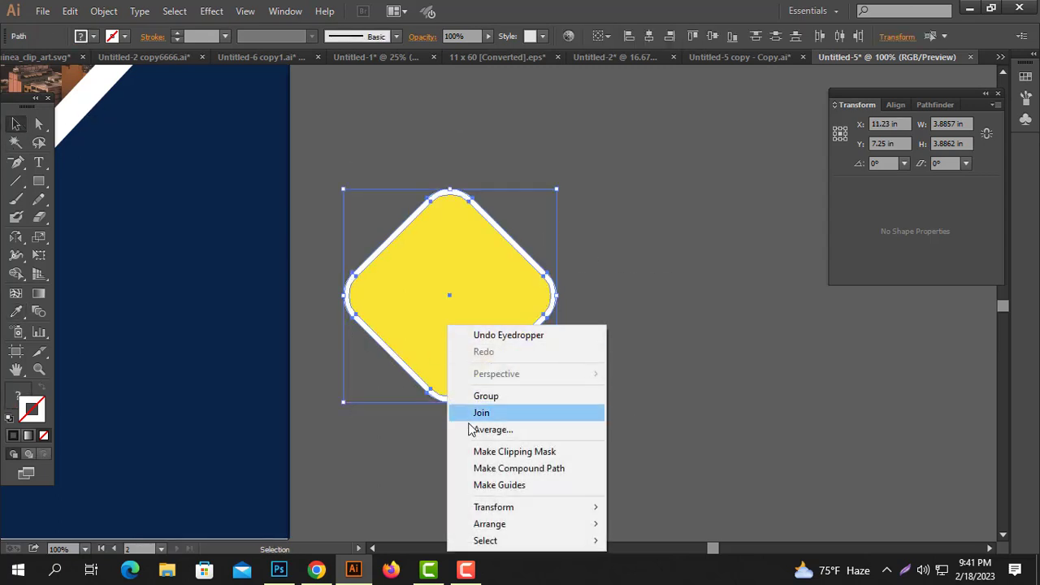
left_click(485, 395)
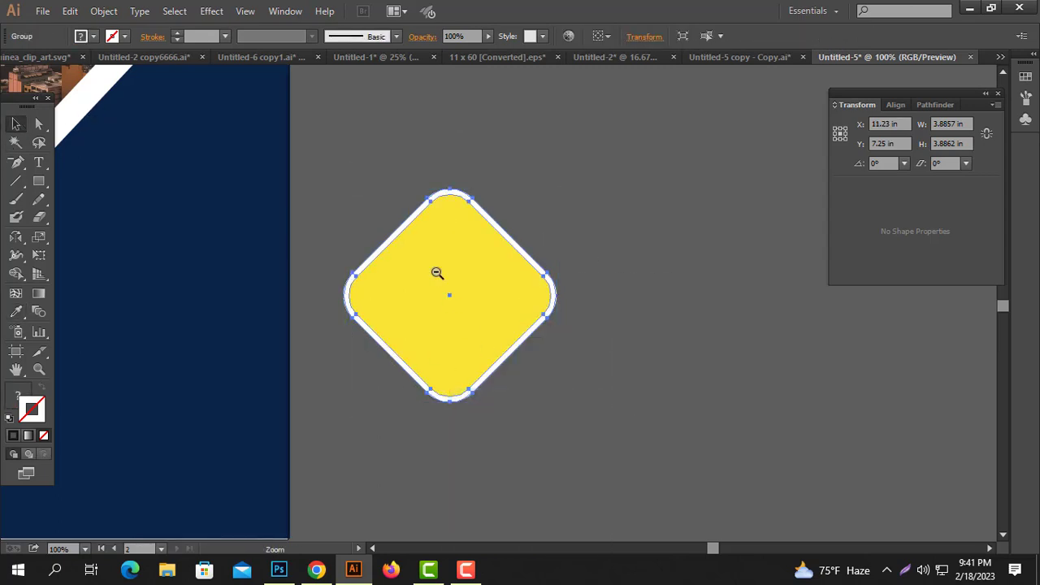
key("ctrl+minus")
key("ctrl+minus")
mouse_move(524, 388)
left_mouse_down()
mouse_move(614, 382)
mouse_move(512, 301)
left_mouse_up()
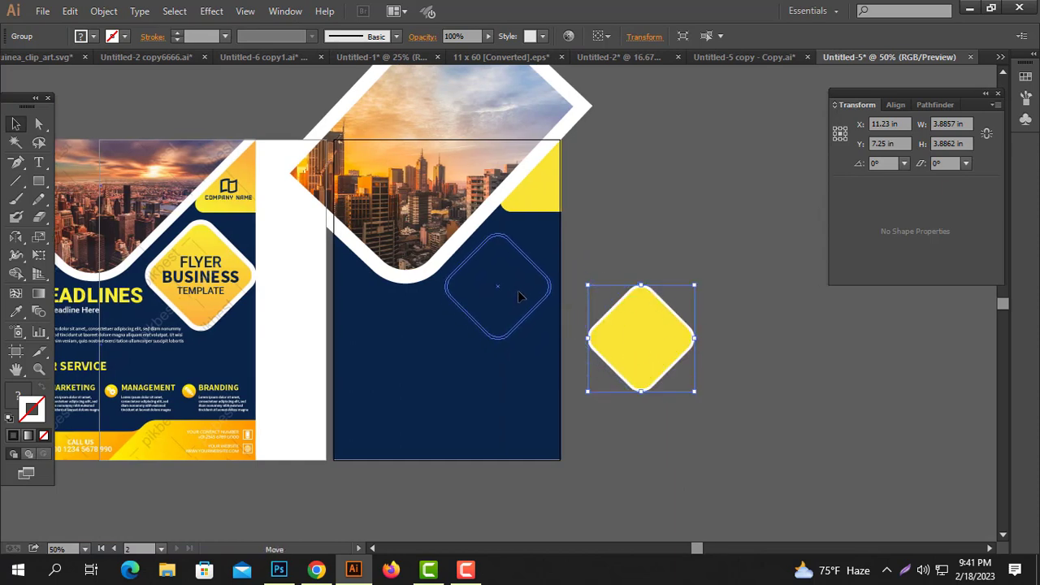
Step: Place the white-rimmed diamond on the navy flyer just below the city photo
left_click_drag(512, 301, 517, 290)
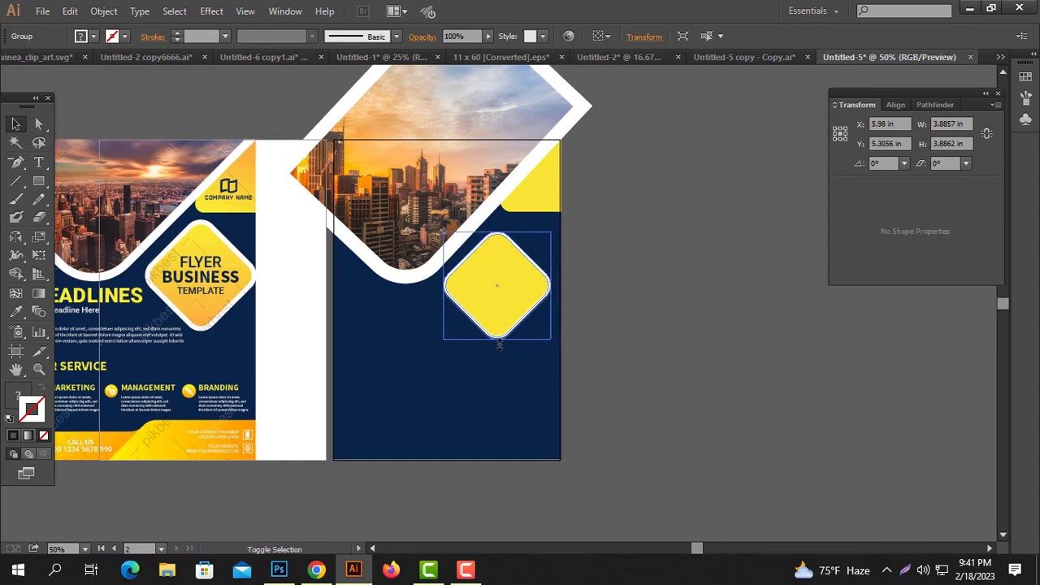
left_click(618, 292)
key("ctrl+1")
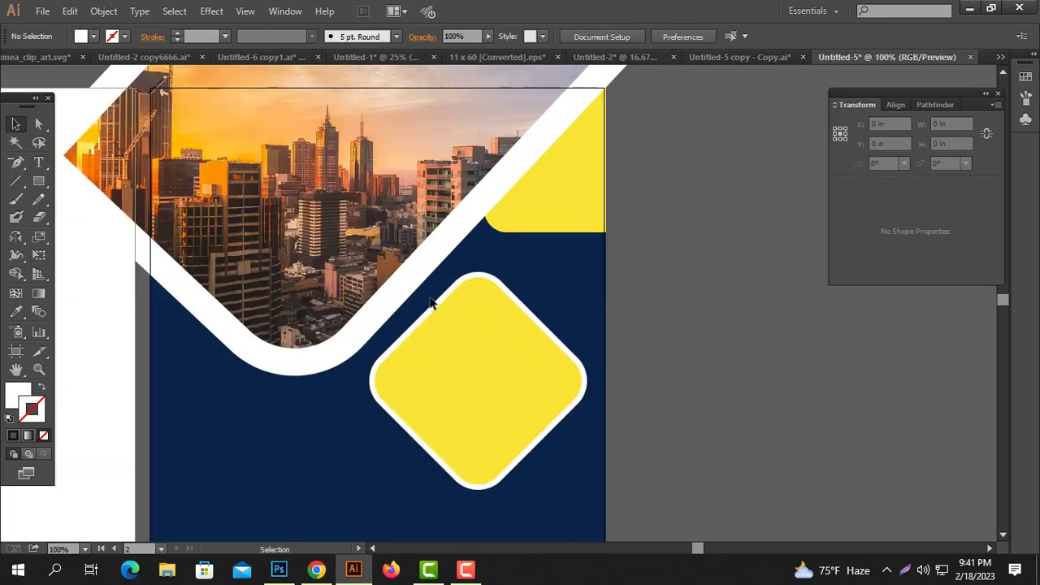
left_click_drag(531, 227, 517, 276)
left_click(467, 357, "ctrl+alt")
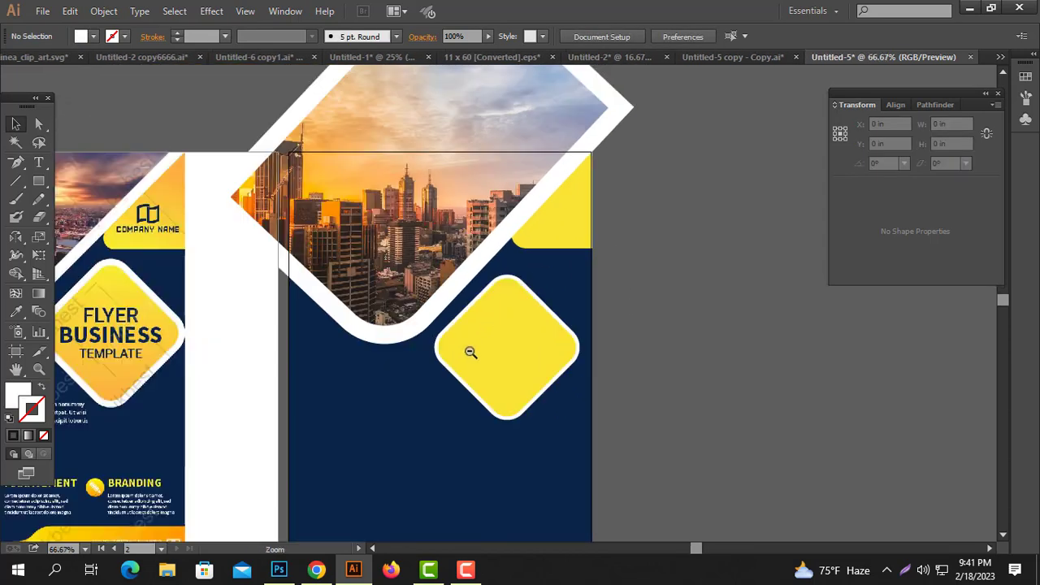
left_click(491, 328, "ctrl+alt")
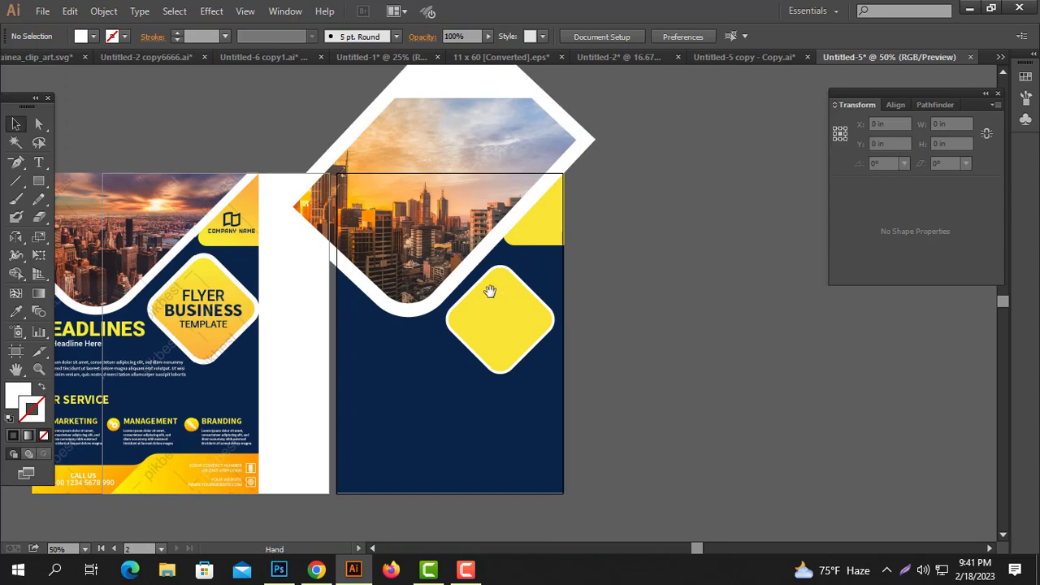
left_click(501, 305, "ctrl")
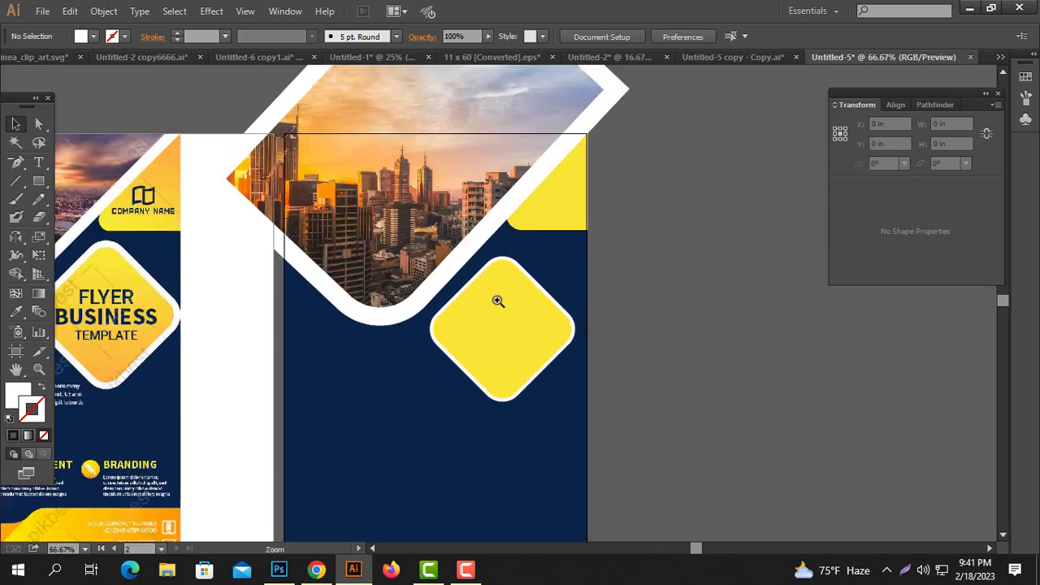
left_click(495, 314, "ctrl")
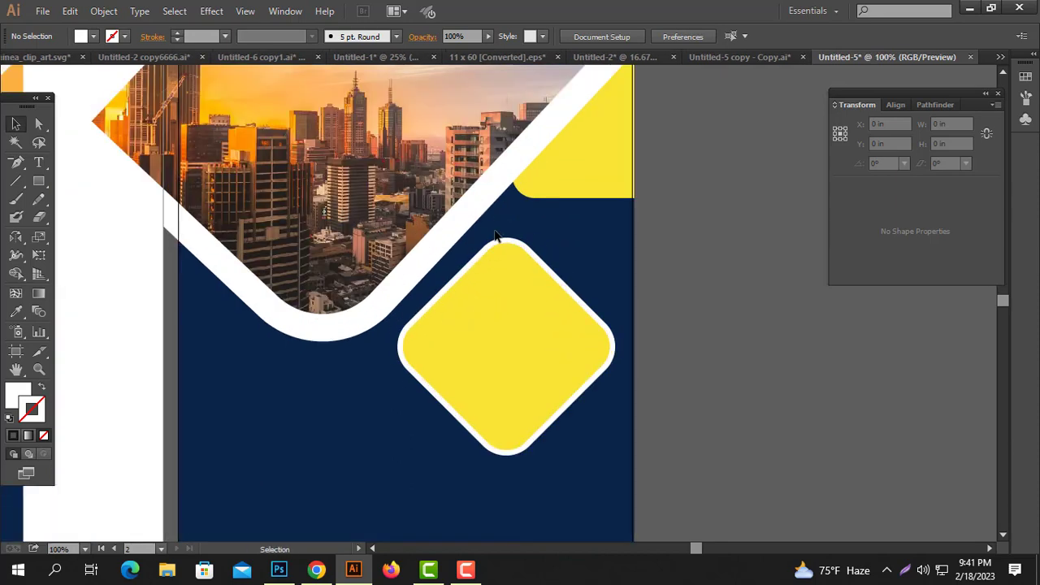
scroll(495, 235, "up", 2)
scroll(528, 228, "up", 2)
Step: Marquee-select the clipped city photo and its frame, and resize them slightly
left_click(571, 219, "ctrl+alt")
left_click_drag(601, 223, 433, 216)
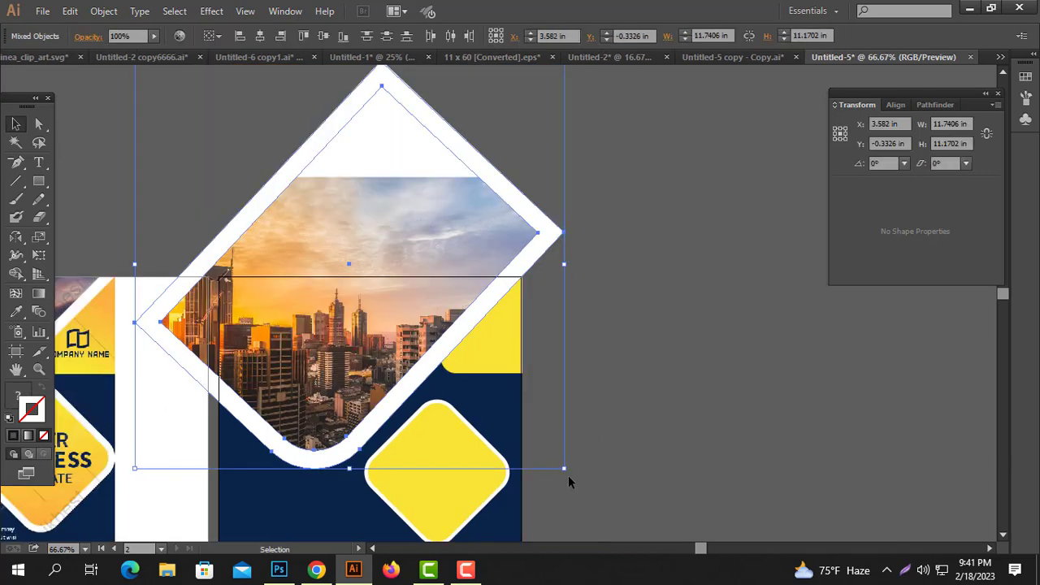
left_click_drag(568, 476, 574, 470)
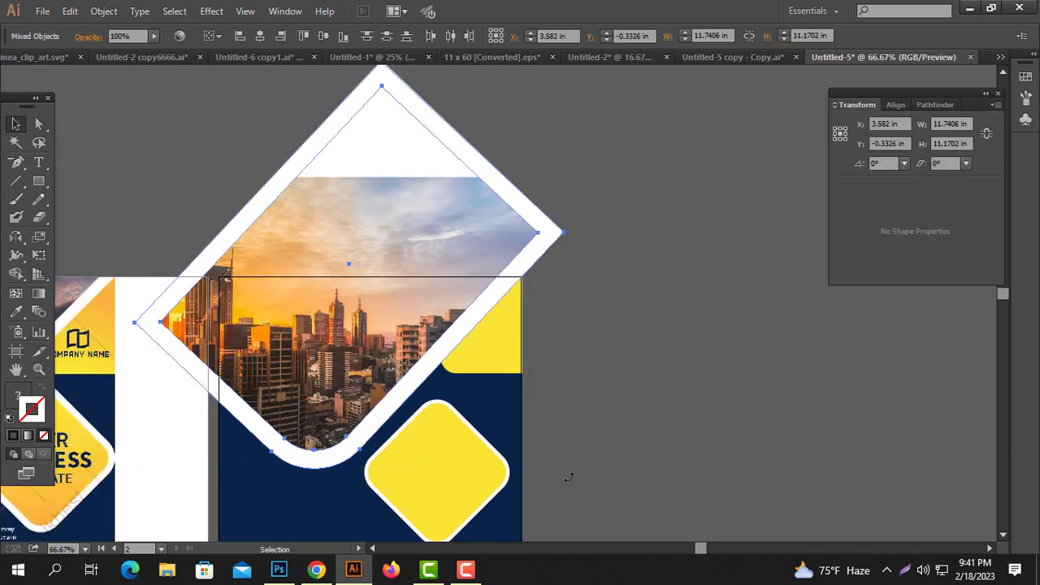
left_click(634, 400)
scroll(520, 394, "down", 1)
left_click_drag(498, 399, 643, 344)
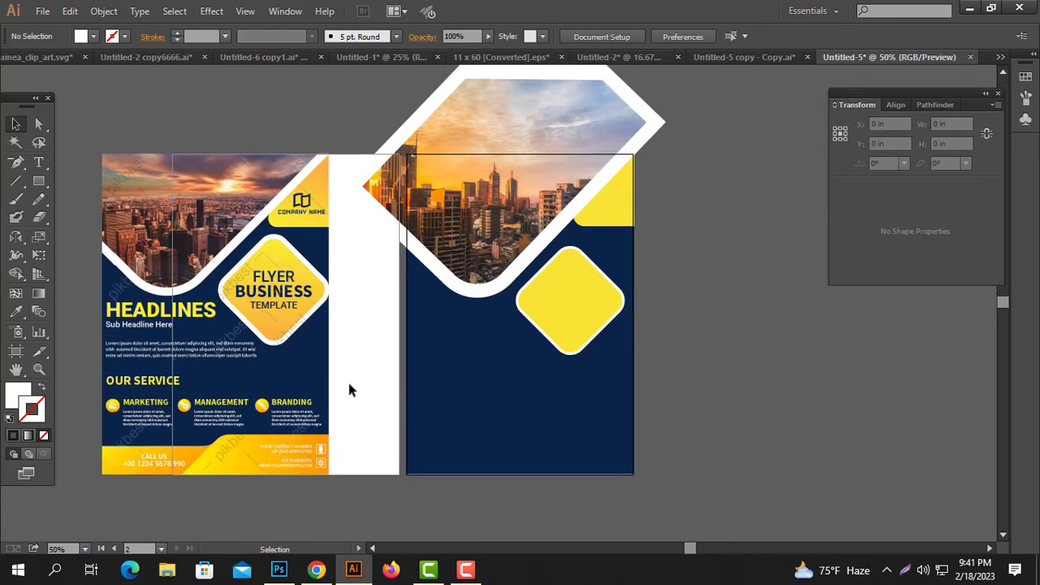
scroll(498, 380, "up", 1)
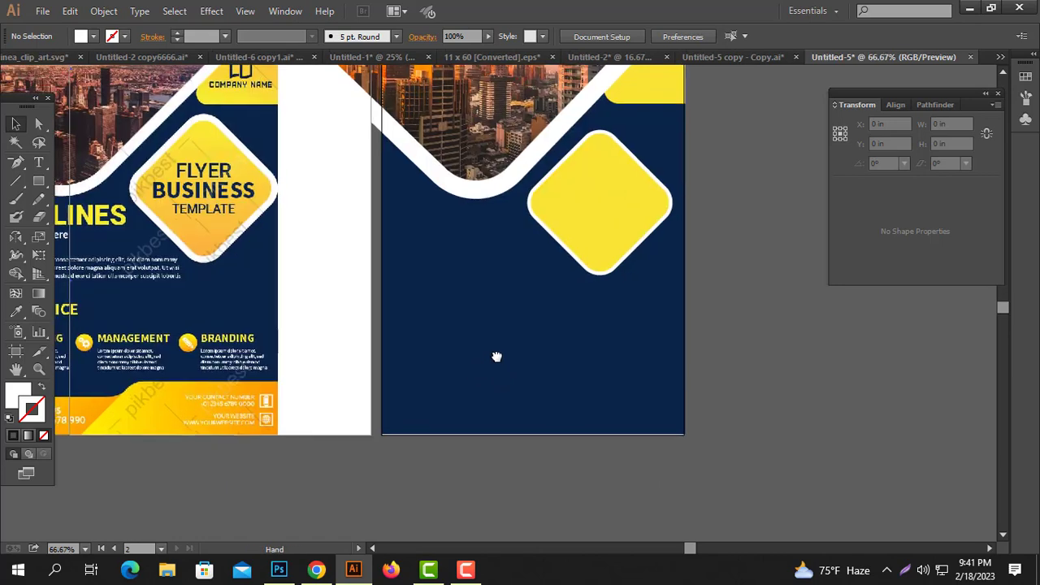
left_click_drag(494, 355, 573, 342)
Step: Draw a white 8.335 × 1.146 in bar along the right flyer's bottom, flush to its left edge
left_click(40, 181)
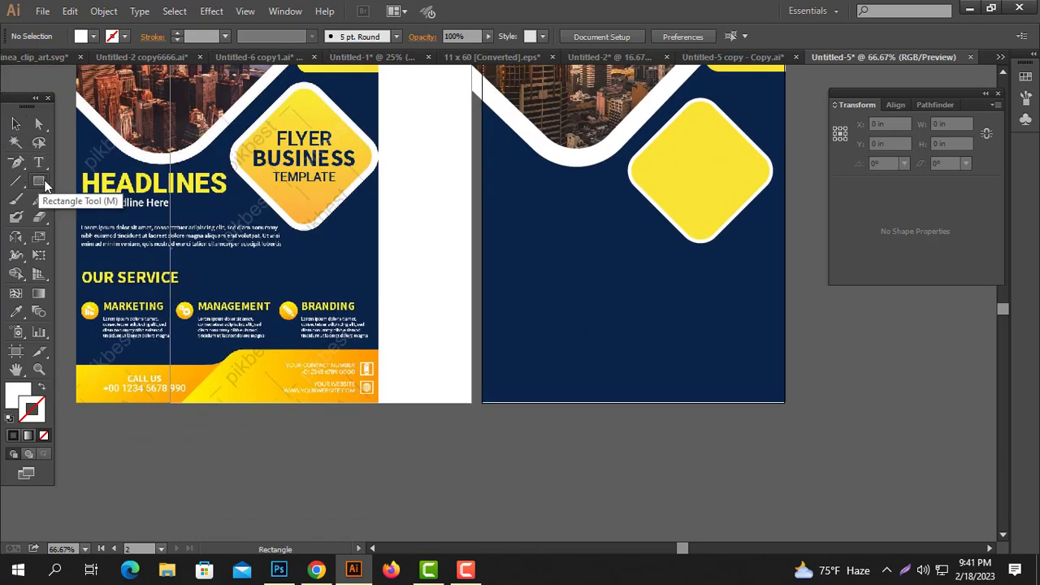
left_click_drag(482, 399, 786, 358)
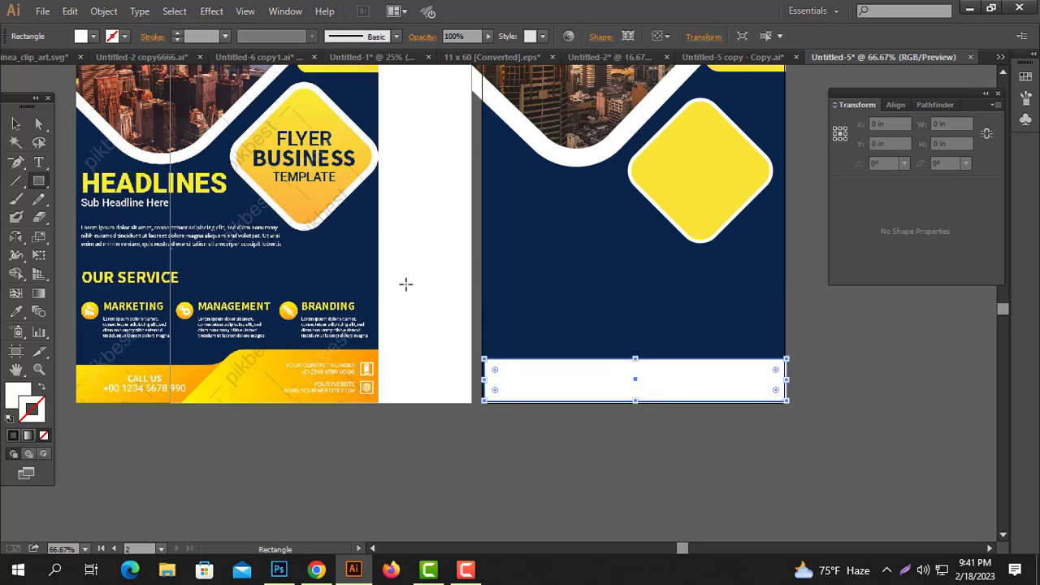
key("v")
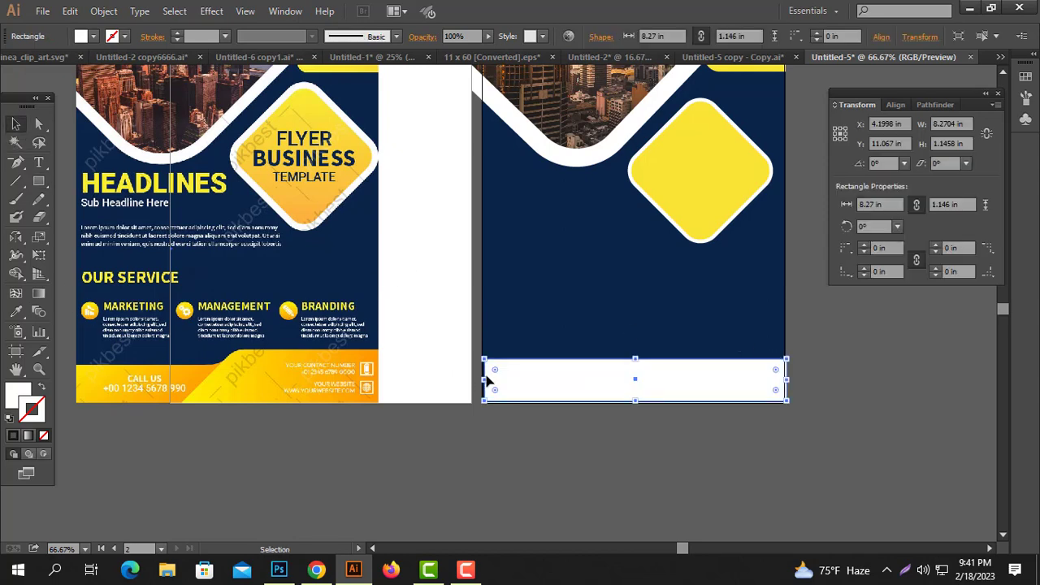
left_click_drag(486, 381, 481, 387)
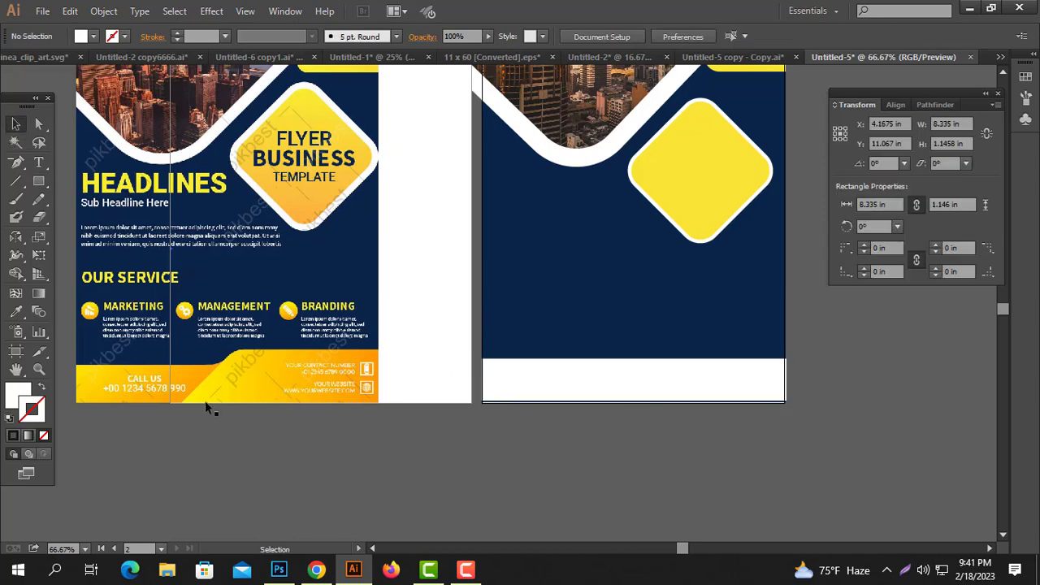
left_click(203, 406)
left_click(557, 398)
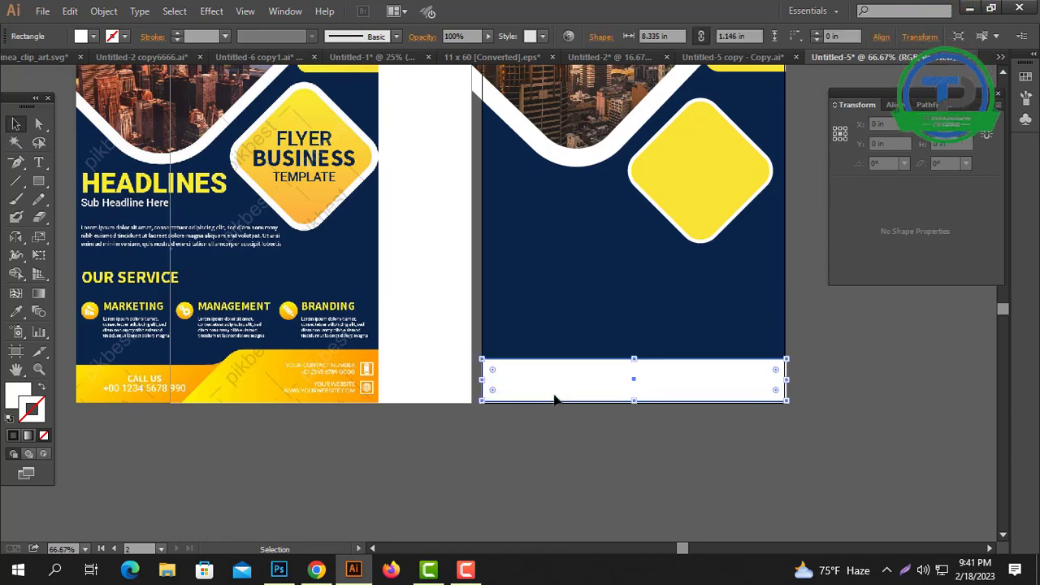
Step: Dock the Gradient panel and give the bottom bar a linear gradient fill with no stroke
left_click(285, 10)
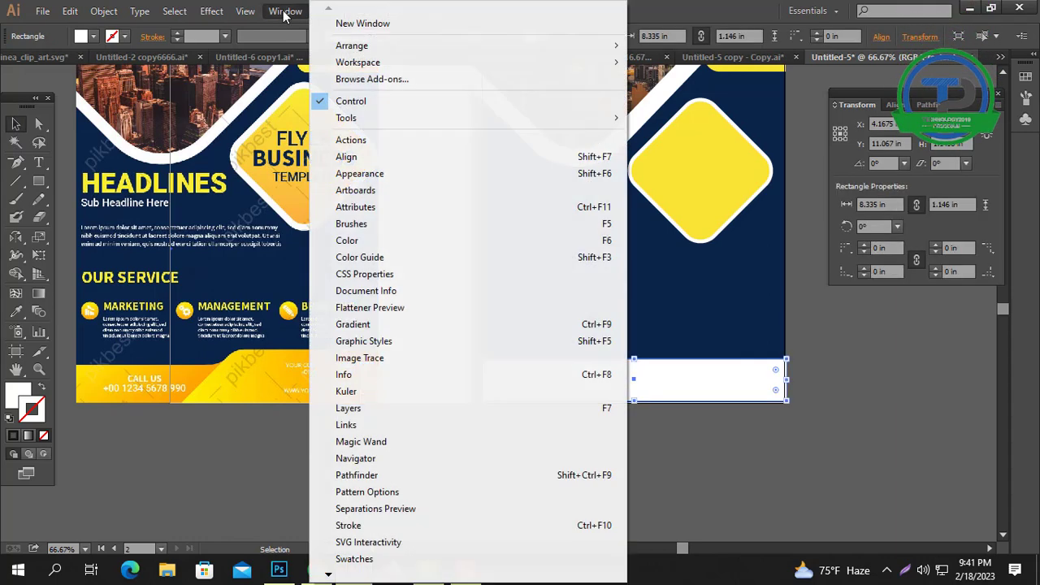
left_click(365, 324)
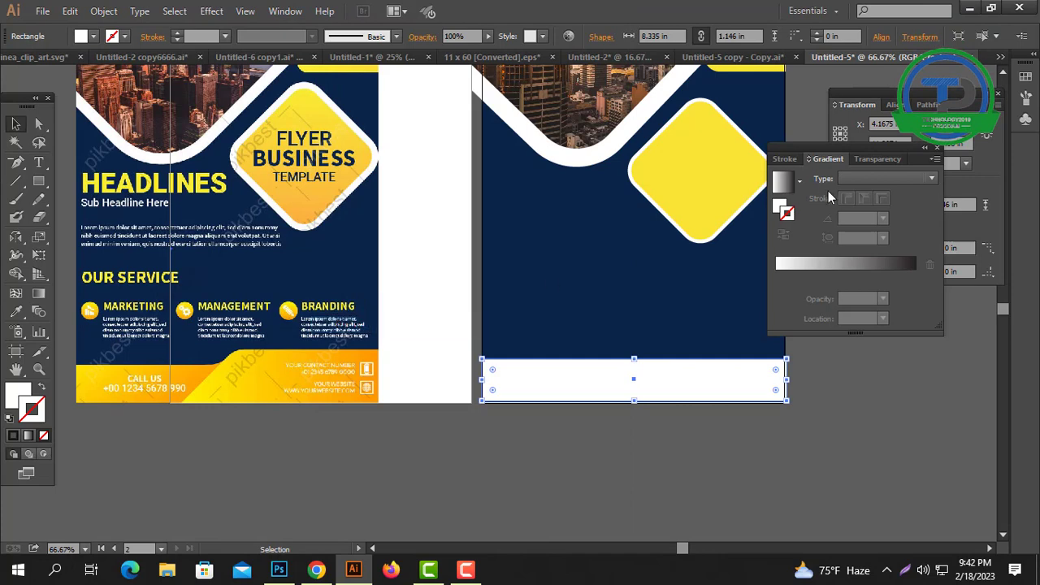
left_click_drag(863, 152, 932, 322)
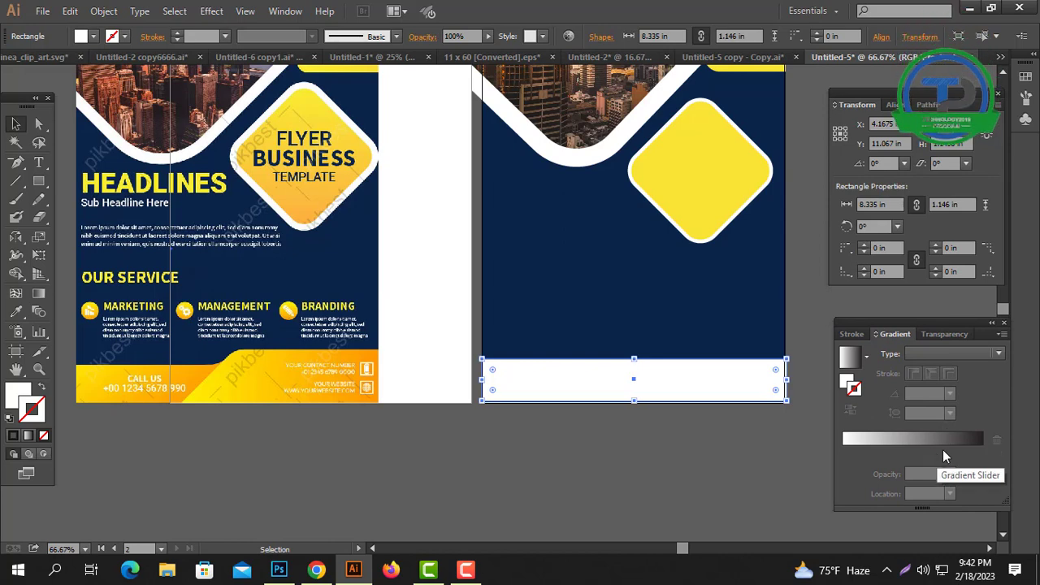
left_click(942, 439)
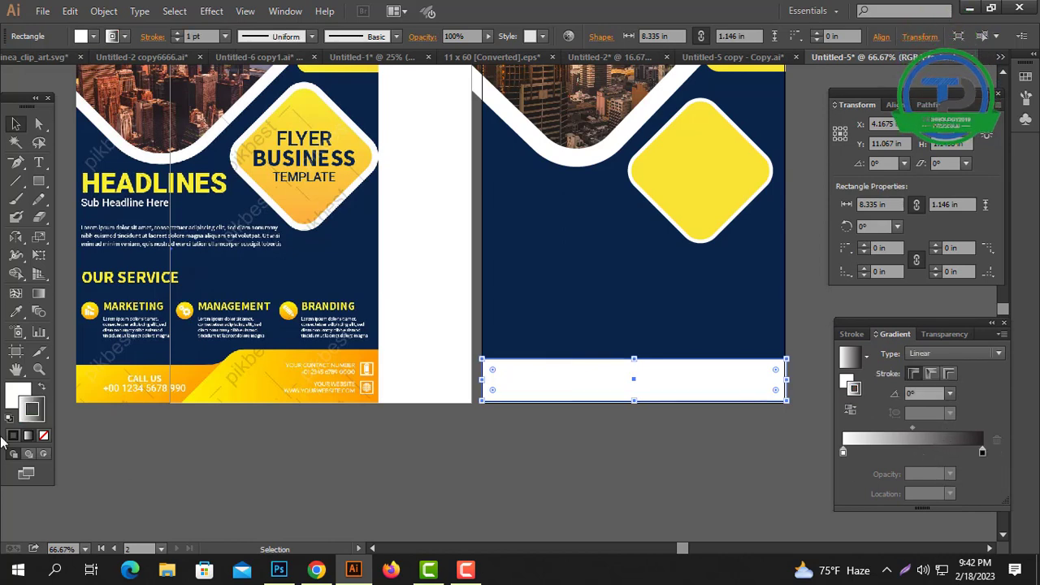
left_click(42, 388)
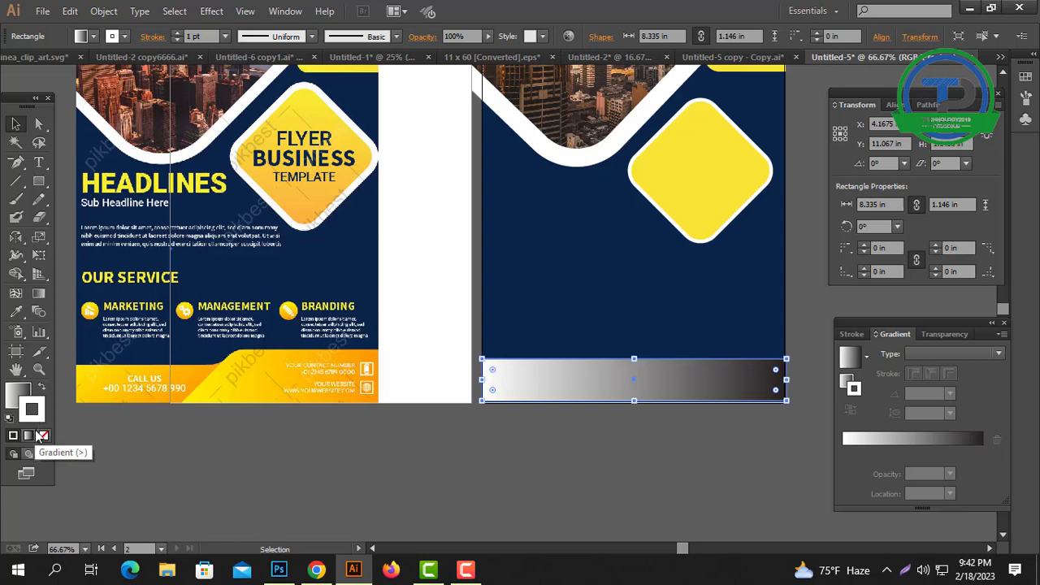
left_click(44, 436)
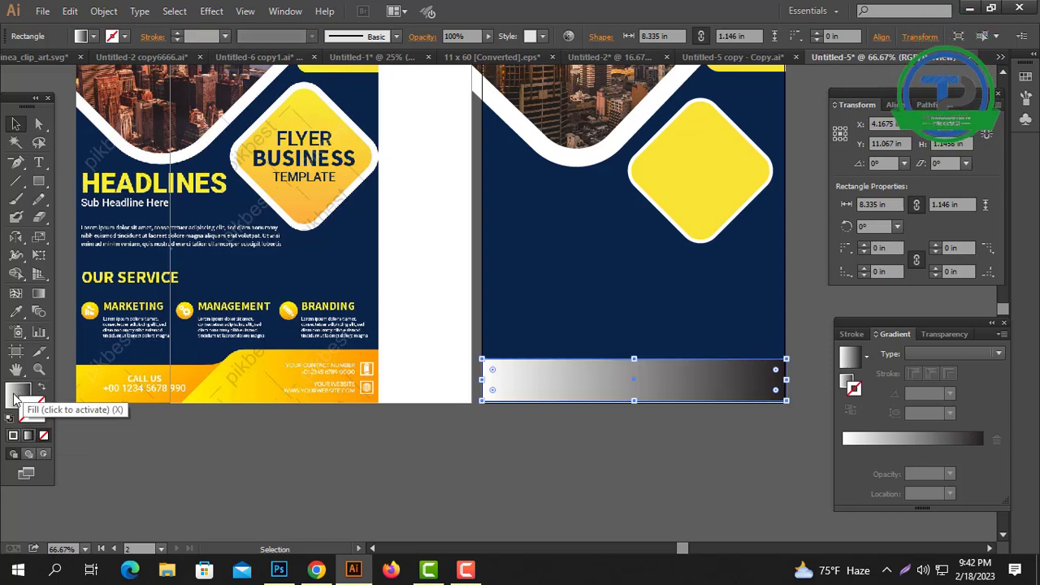
left_click(17, 396)
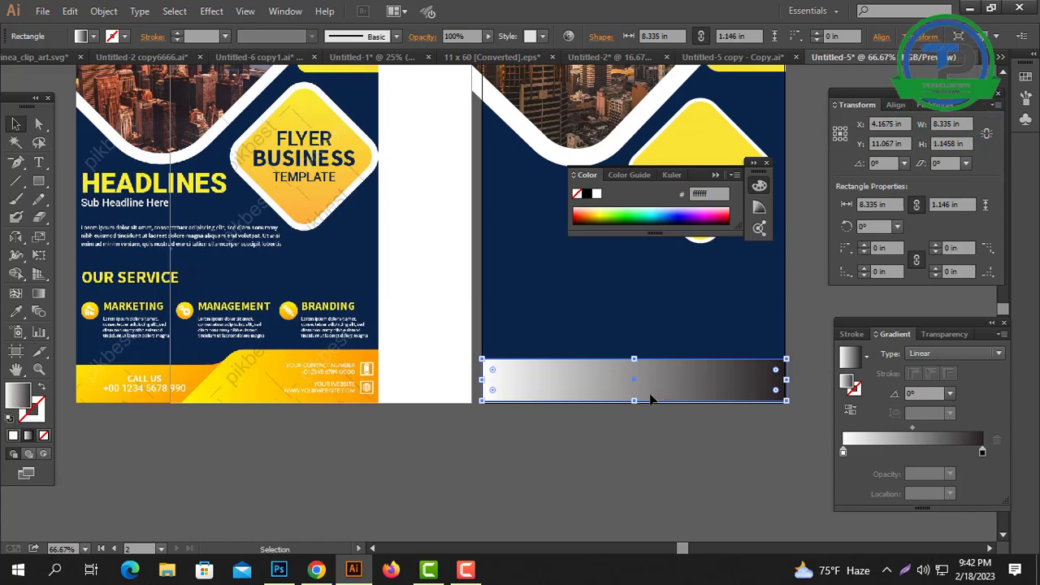
Step: Set the gradient stops to yellow at the start and orange at the end
left_click(982, 452)
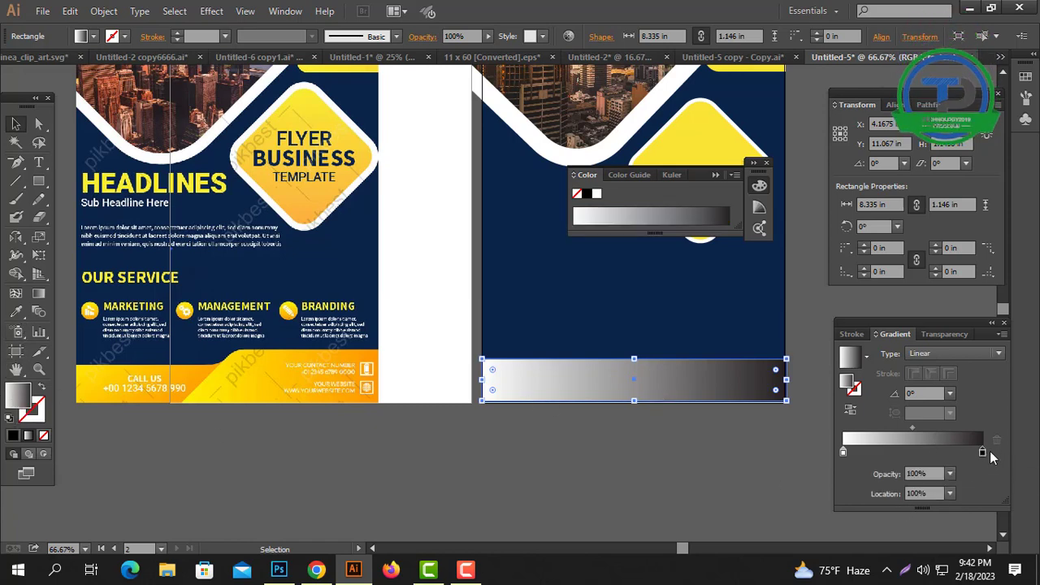
left_click(16, 314)
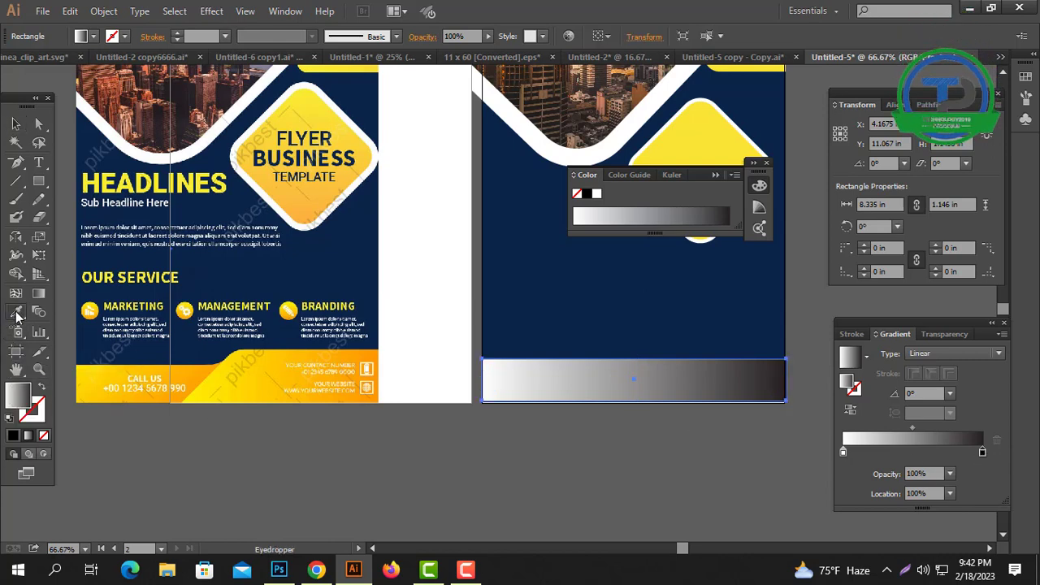
left_click(378, 351)
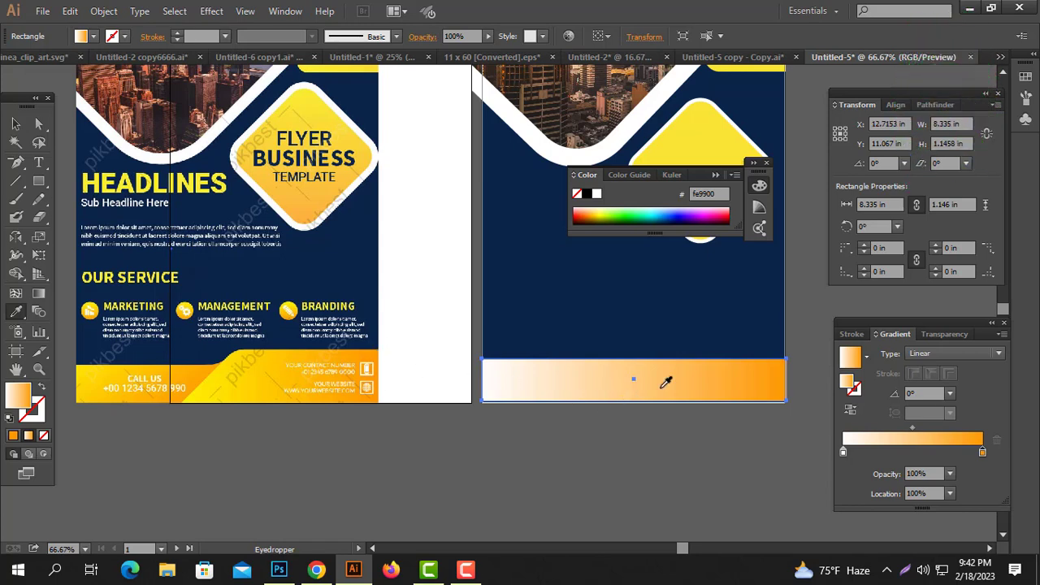
left_click(842, 452)
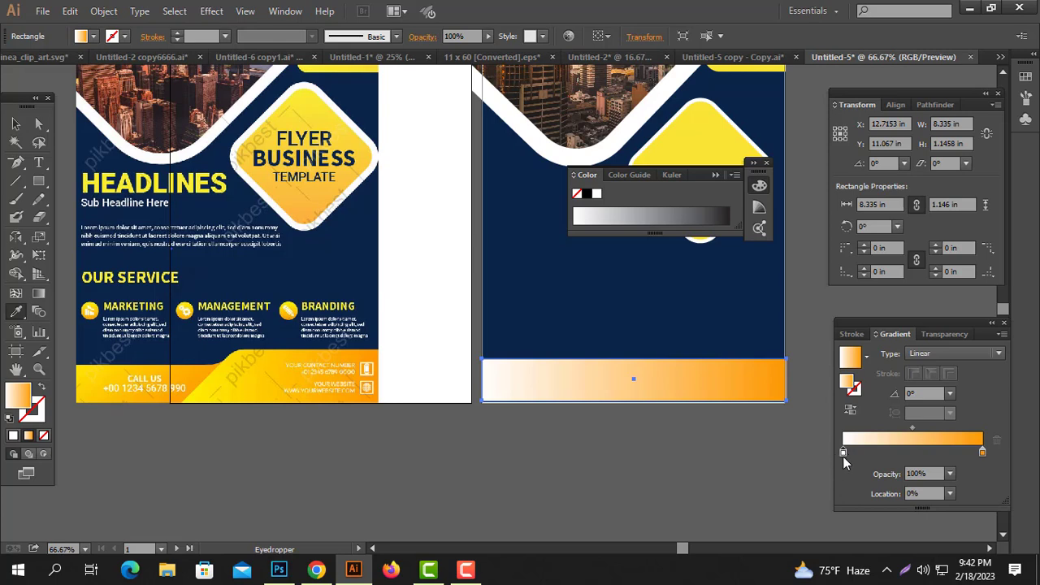
left_click(208, 388)
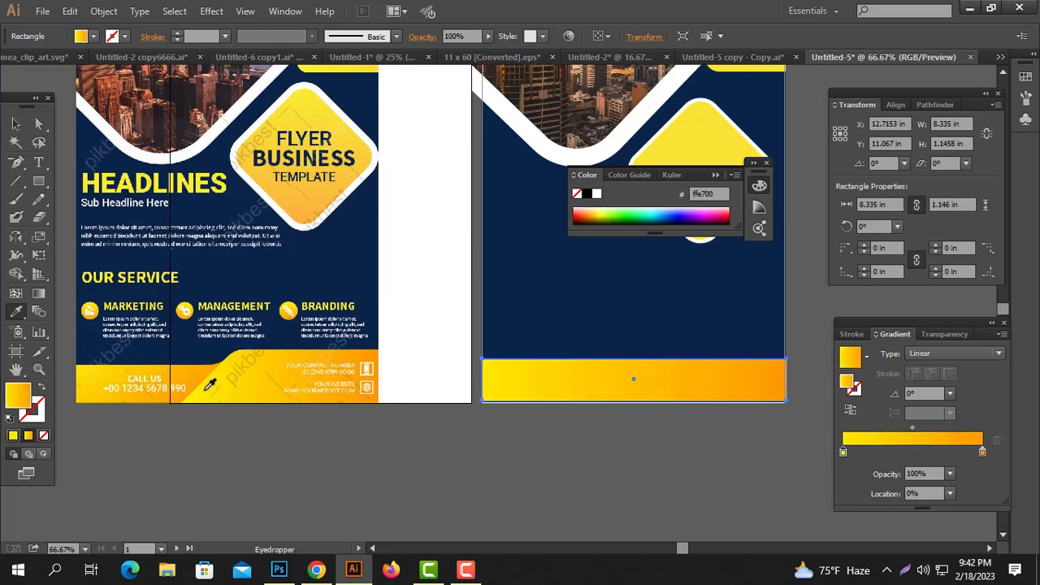
left_click(15, 124)
left_click(633, 450)
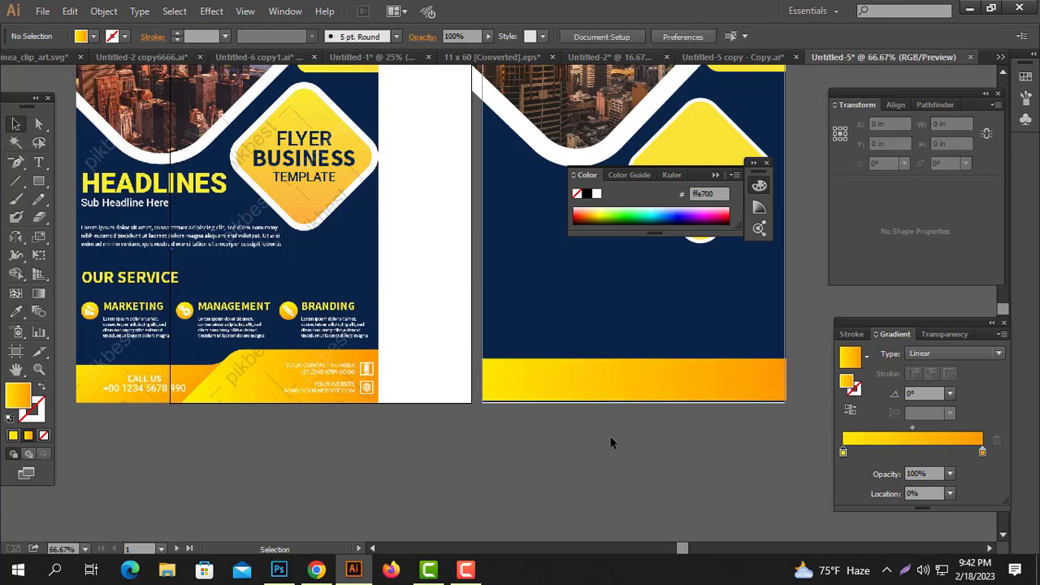
Step: Close the floating colour panel and ungroup the rounded diamond from its white border
left_click(718, 173)
left_click(768, 159)
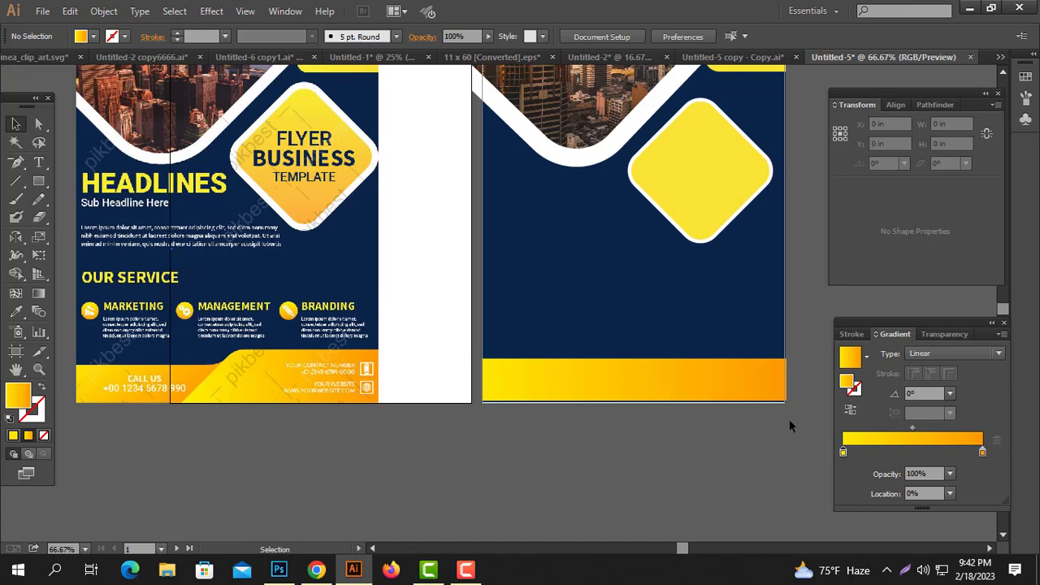
left_click(695, 217)
right_click(695, 217)
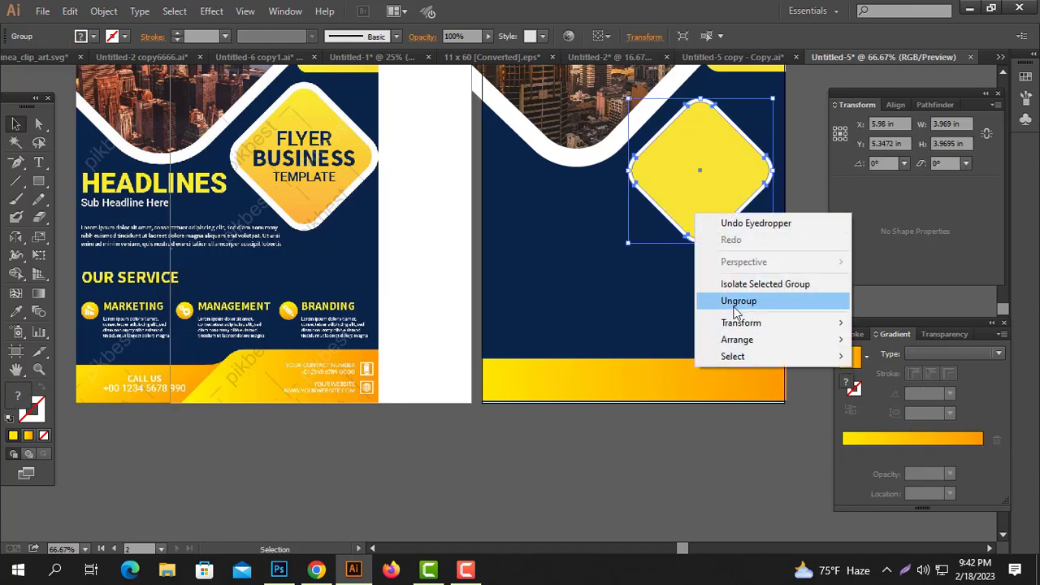
left_click(741, 302)
Step: Copy the bottom bar's yellow-to-orange gradient onto the rounded diamond
left_click(699, 195)
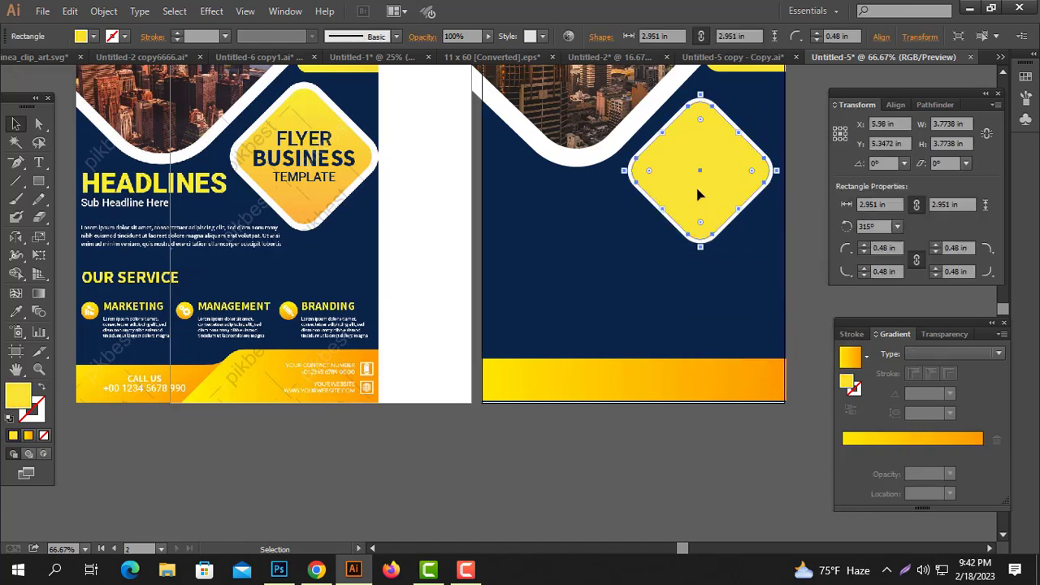
left_click(16, 312)
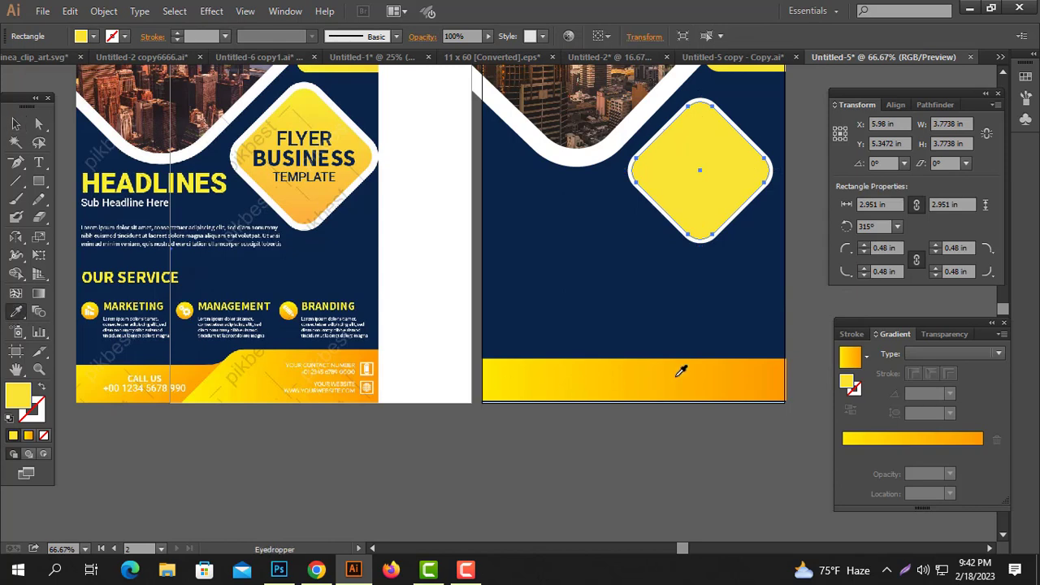
left_click(677, 375)
left_click(16, 124)
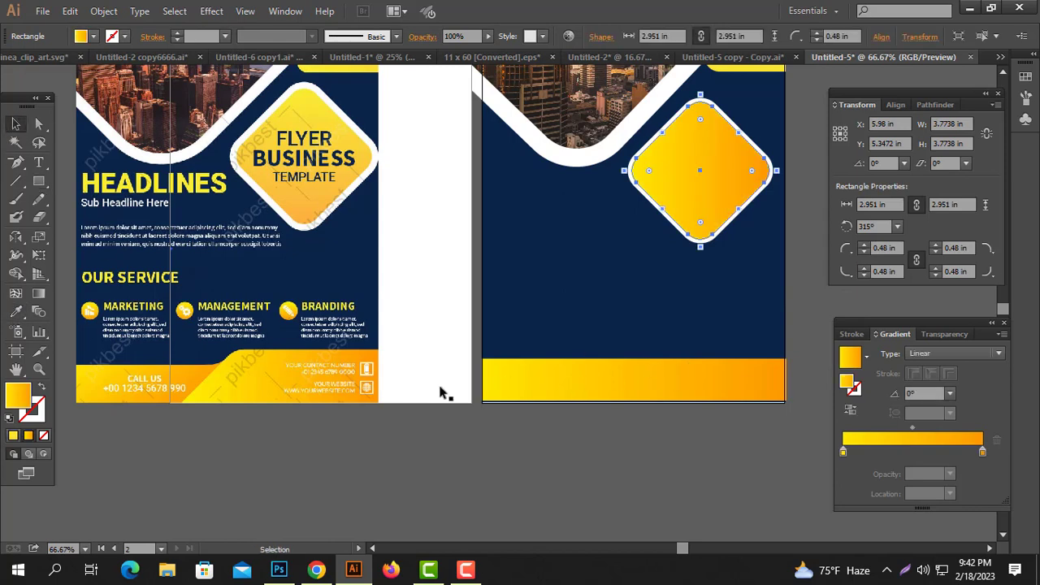
left_click(441, 391)
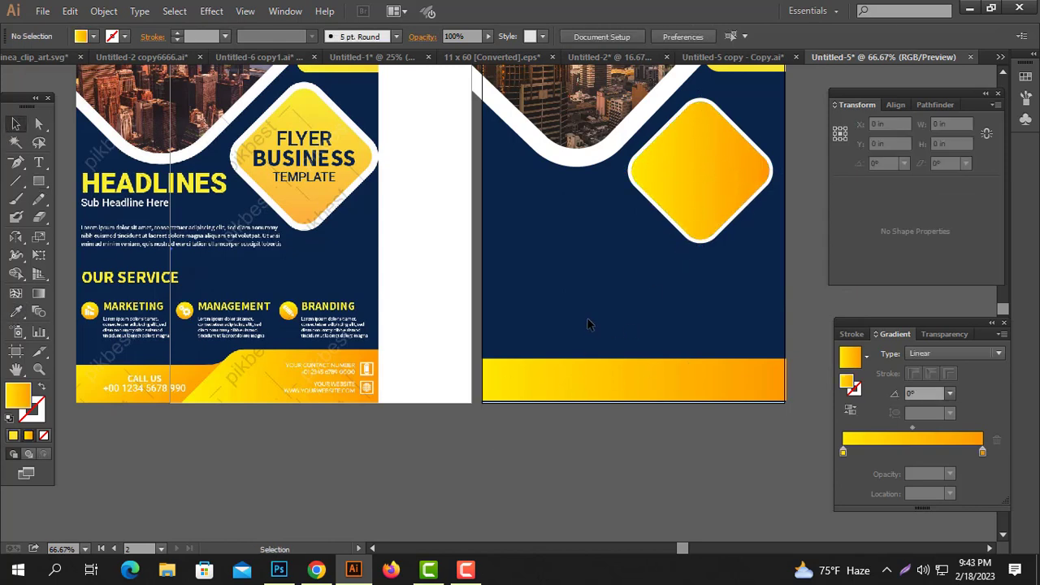
Step: Apply the same gradient to the top-right corner tab by sampling the diamond
left_click_drag(601, 265, 564, 380)
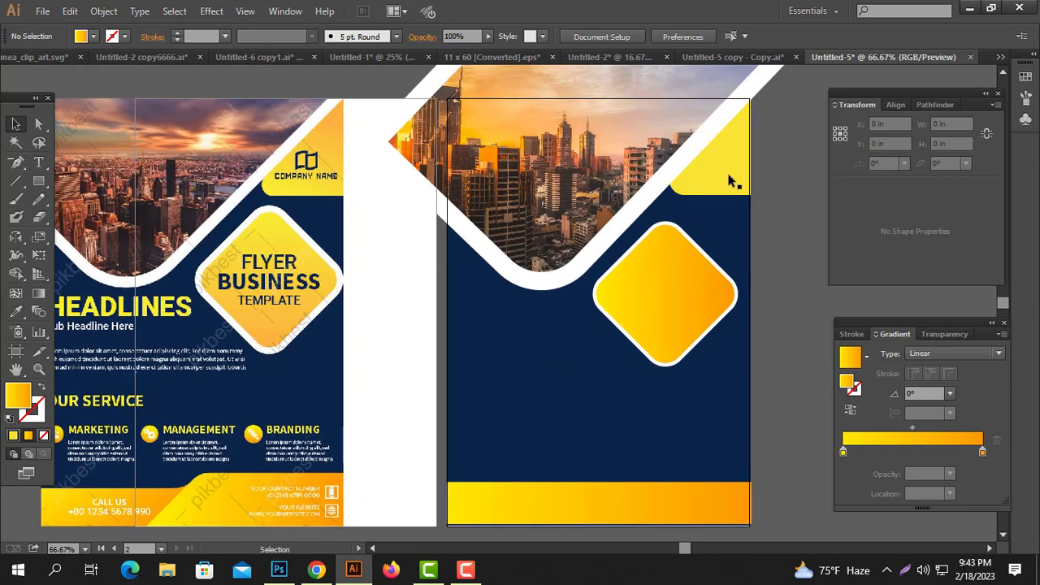
left_click(727, 181)
left_click(15, 313)
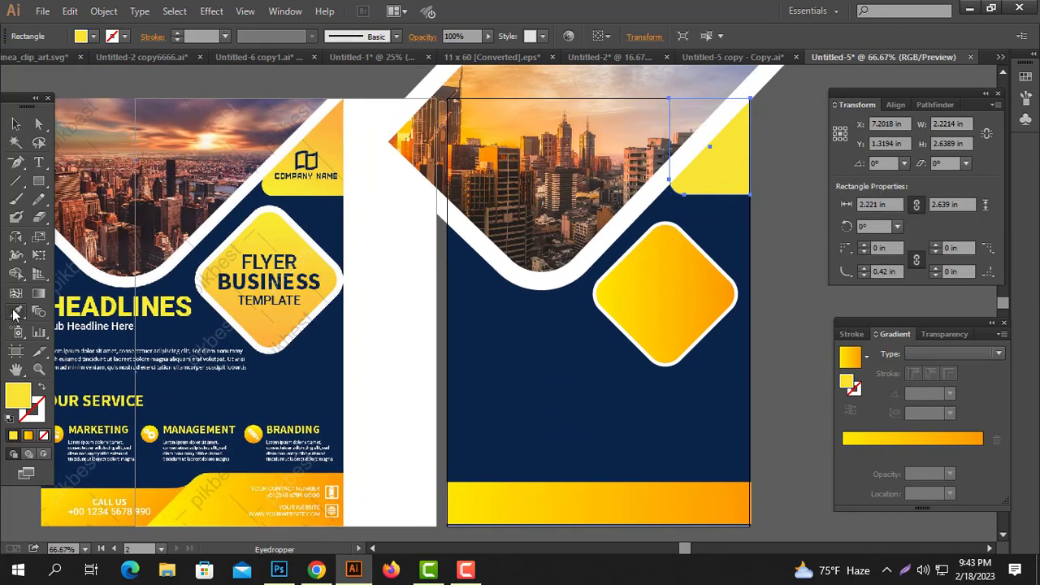
left_click(670, 270)
left_click(16, 123)
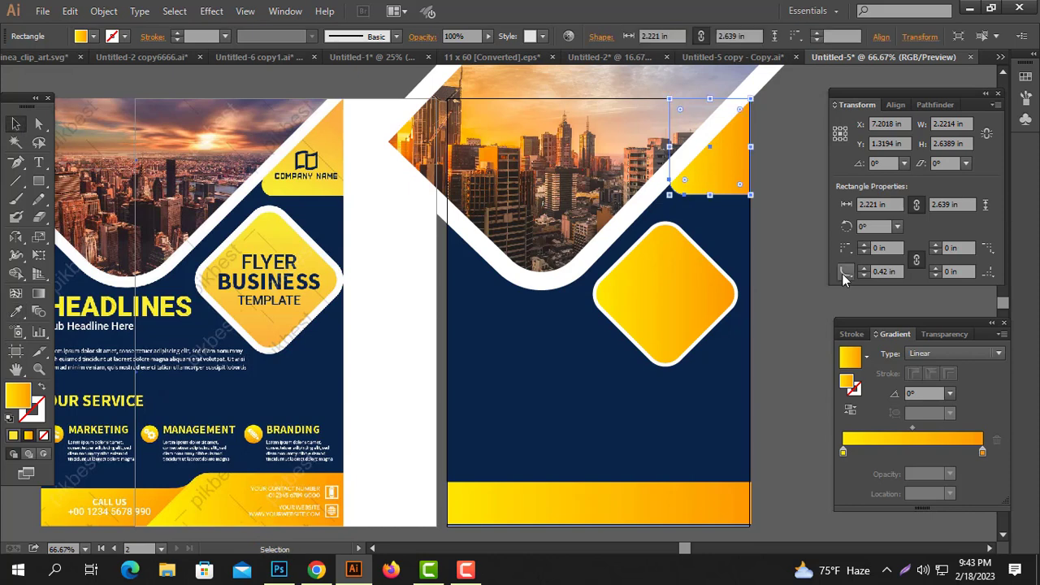
left_click(735, 216)
Step: Group the city photo with its frame shapes on the right artboard
key("ctrl+minus")
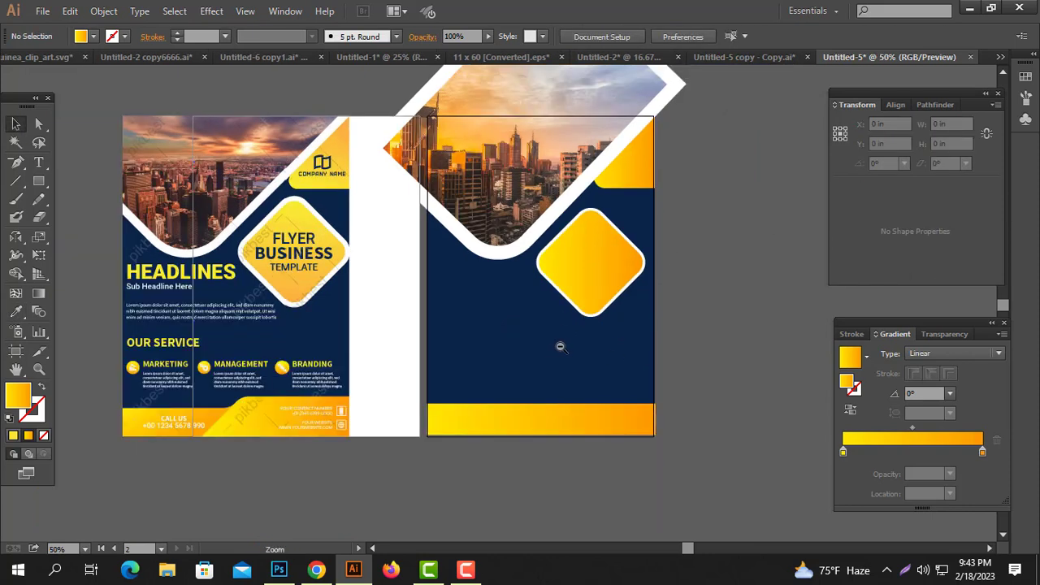
left_click_drag(559, 346, 602, 354)
left_click_drag(756, 454, 477, 208)
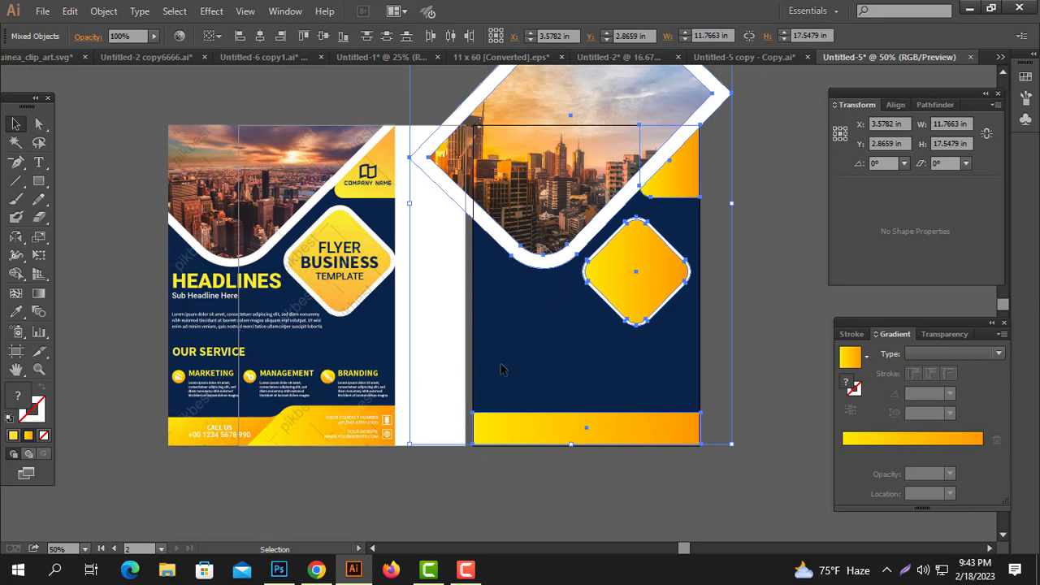
scroll(650, 301, "up", 1)
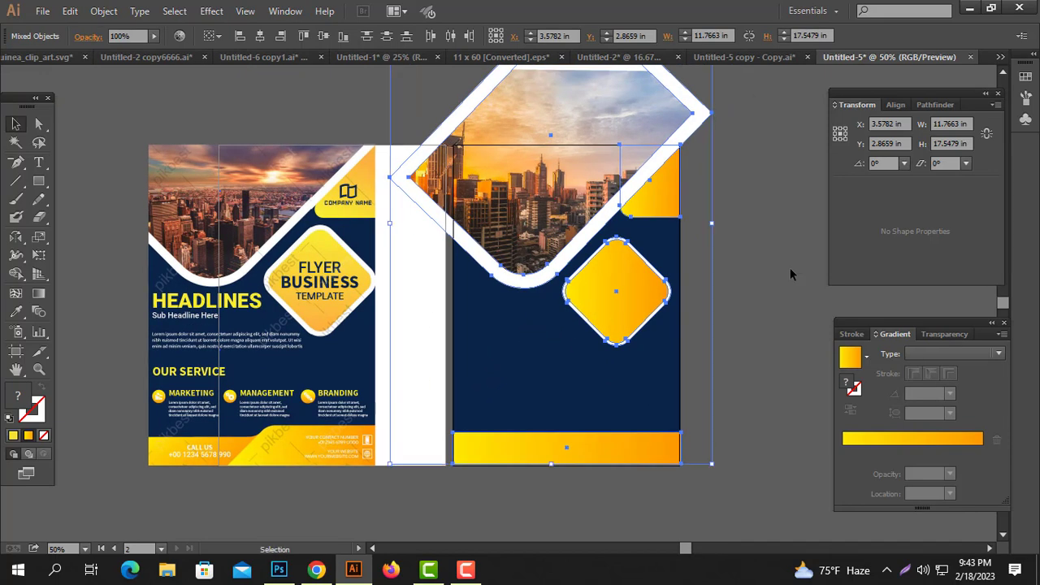
left_click(751, 268)
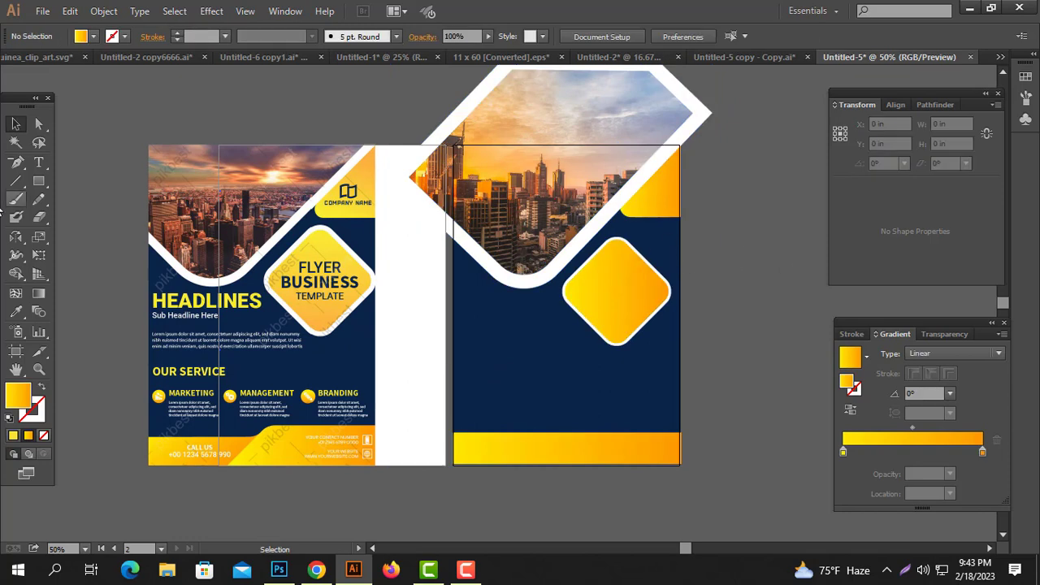
left_click_drag(725, 479, 452, 110)
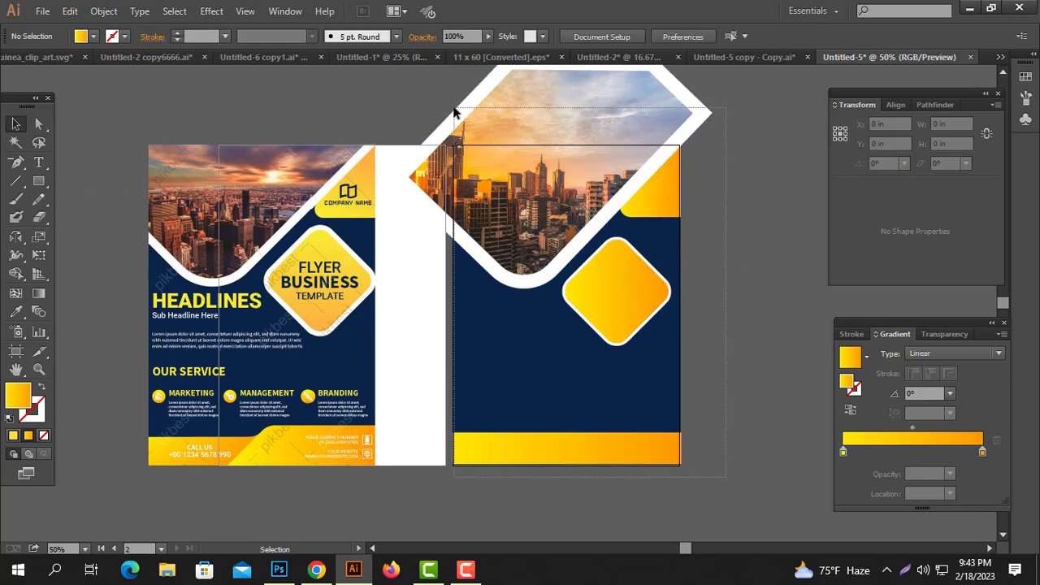
right_click(529, 177)
left_click(572, 246)
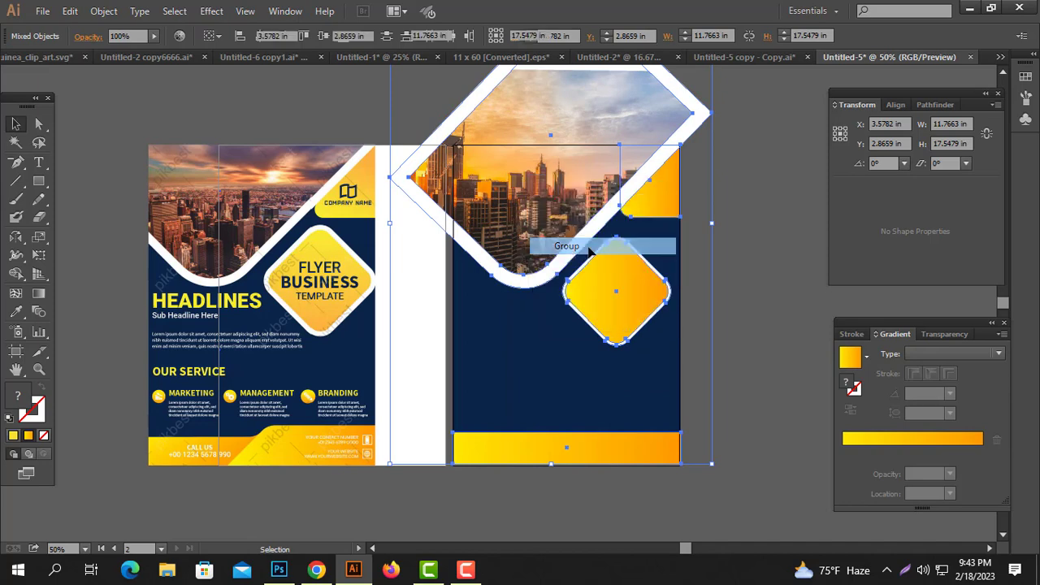
left_click(725, 250)
Step: Draw an 8.174 × 11.556 in rectangle over the right page and nudge it to Y 5.8056 in
left_click(41, 183)
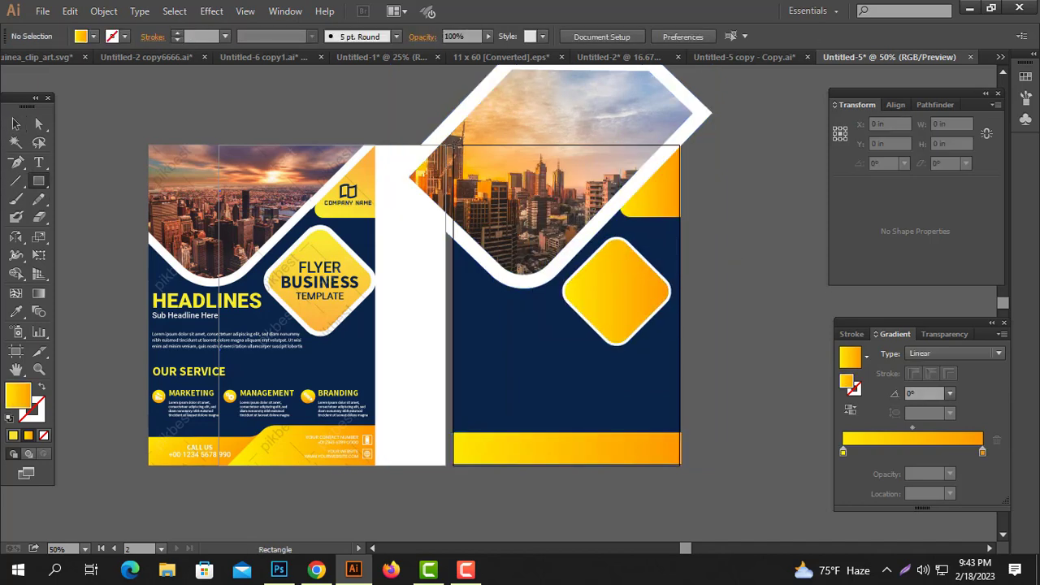
left_click_drag(453, 146, 682, 465)
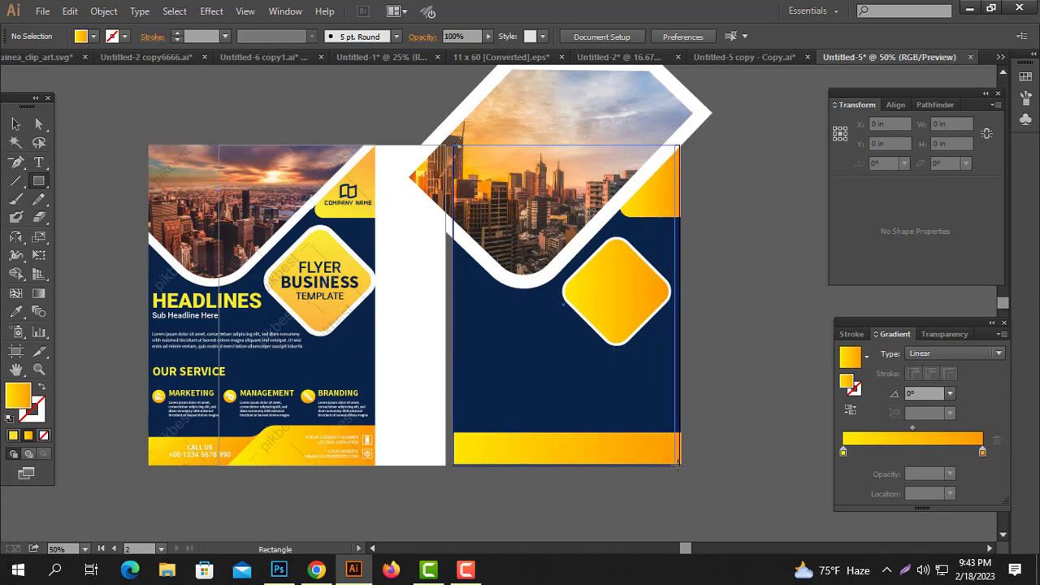
left_click_drag(683, 467, 678, 462)
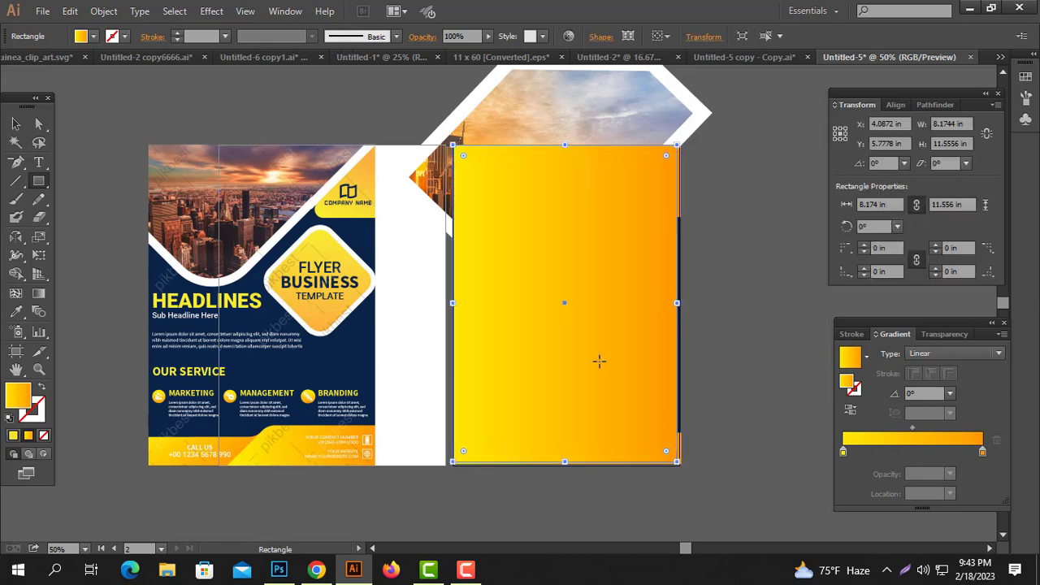
left_click(16, 125)
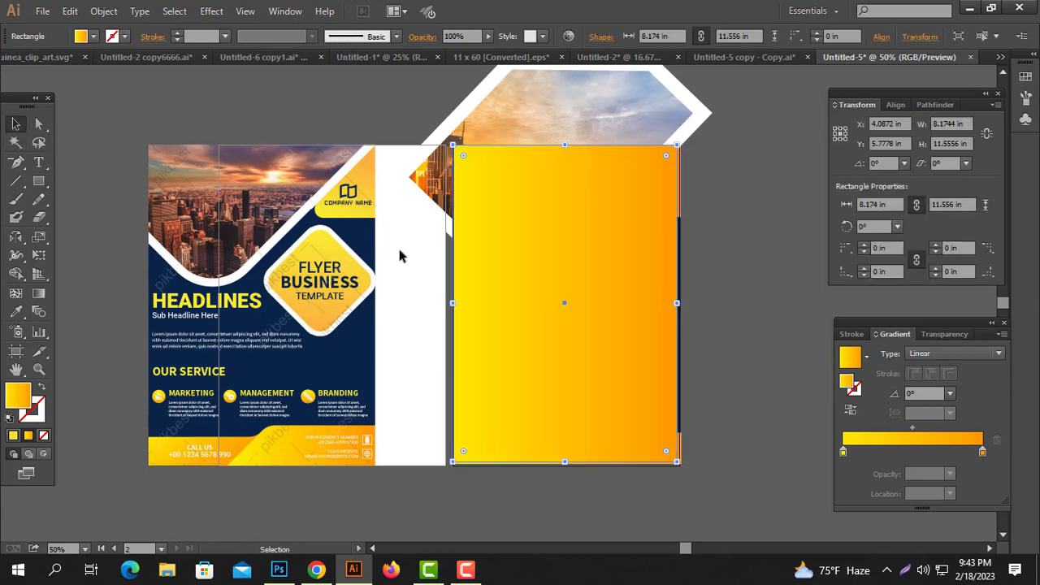
key("Right")
key("Right")
key("Right")
key("Right")
key("Right")
key("Right")
key("Down")
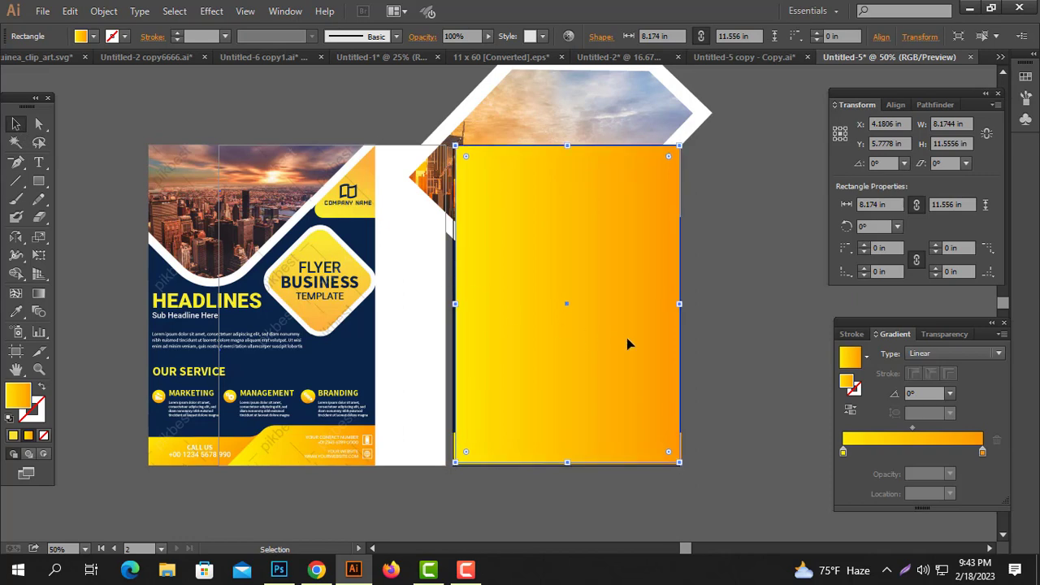
key("Down")
left_click(761, 317)
Step: Make a first clipping mask, try moving it, then undo back to separate pieces
left_click_drag(683, 515, 443, 118)
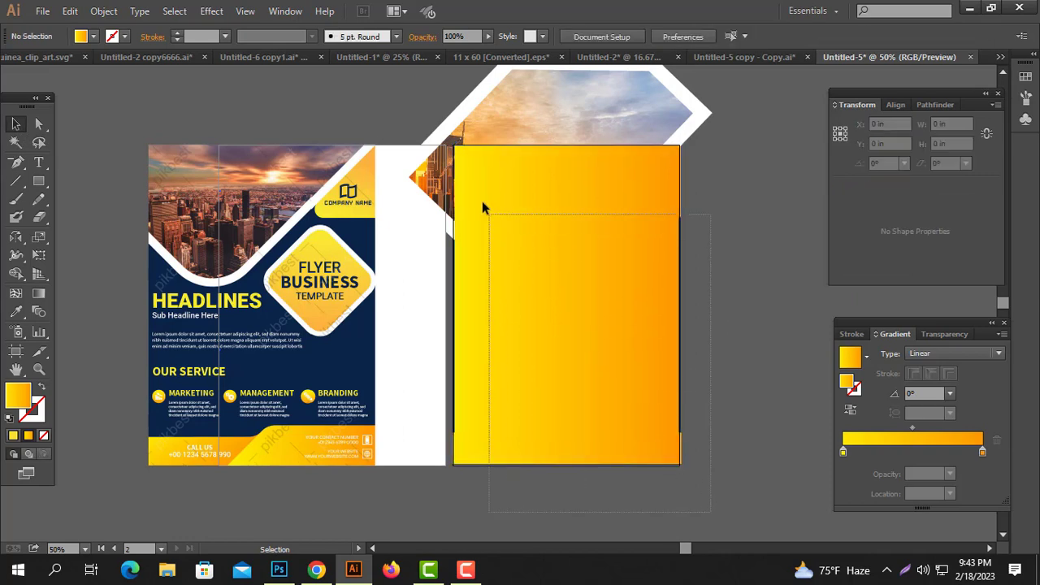
right_click(549, 194)
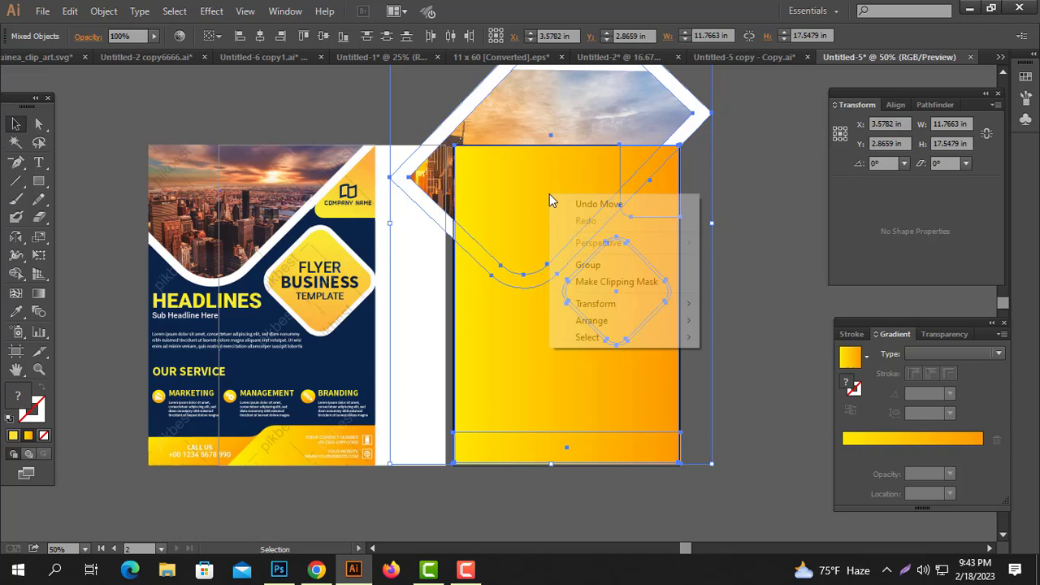
left_click(612, 283)
left_click(706, 259)
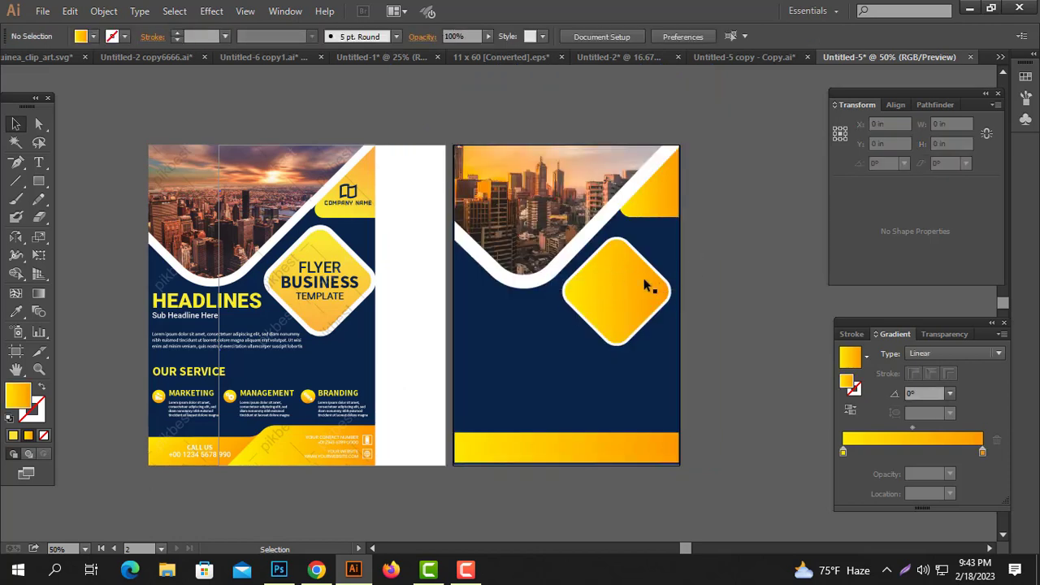
left_click_drag(584, 308, 686, 313)
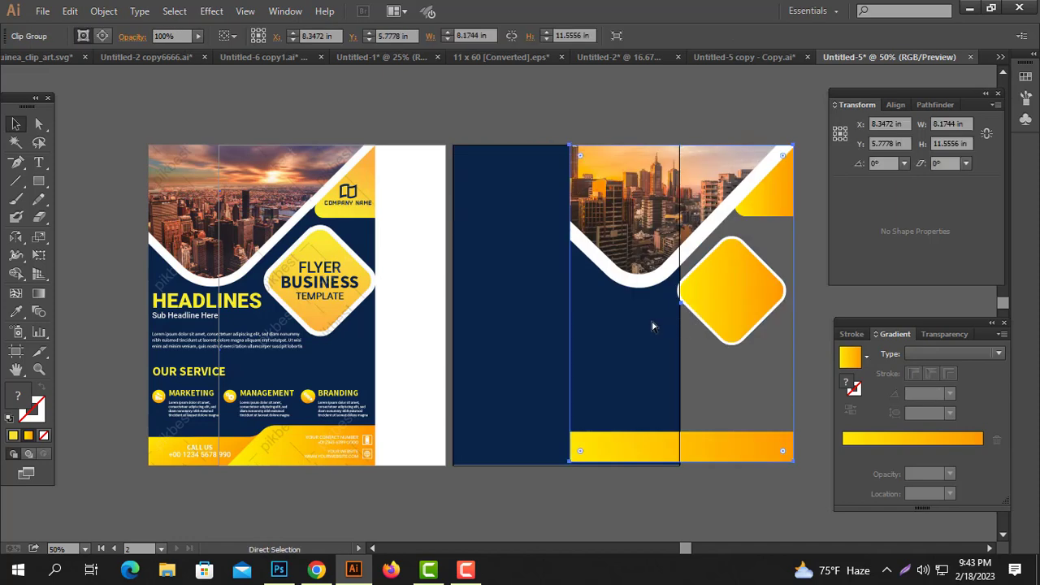
key("ctrl+z")
left_click_drag(598, 305, 714, 309)
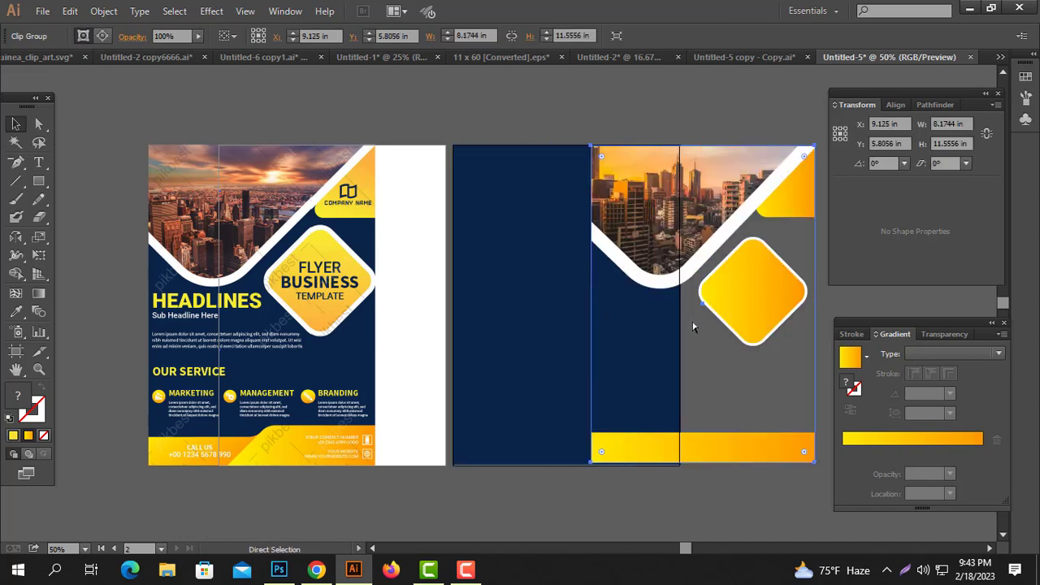
key("ctrl+z")
key("ctrl+z")
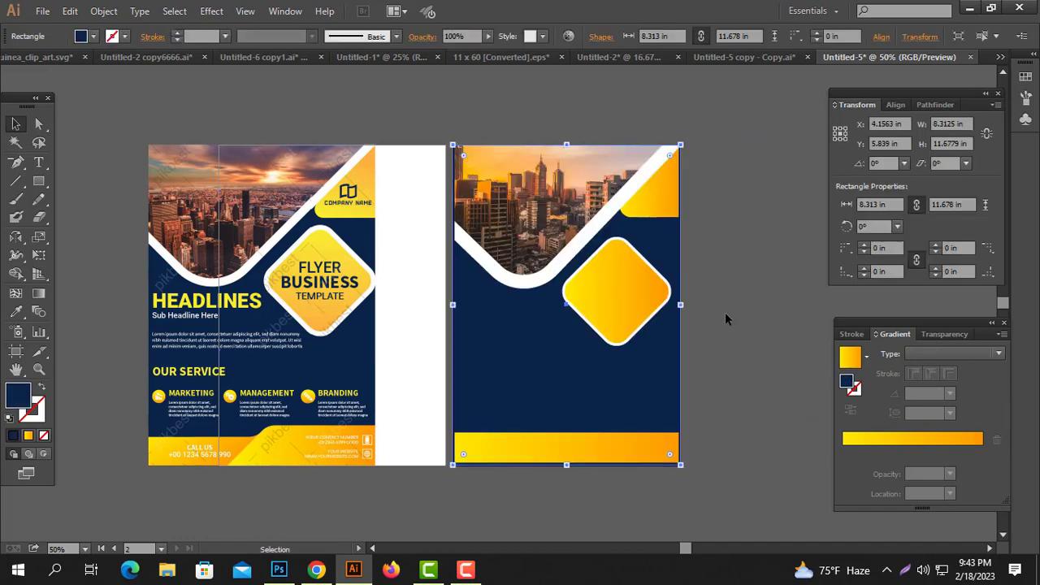
left_click(724, 312)
key("ctrl+z")
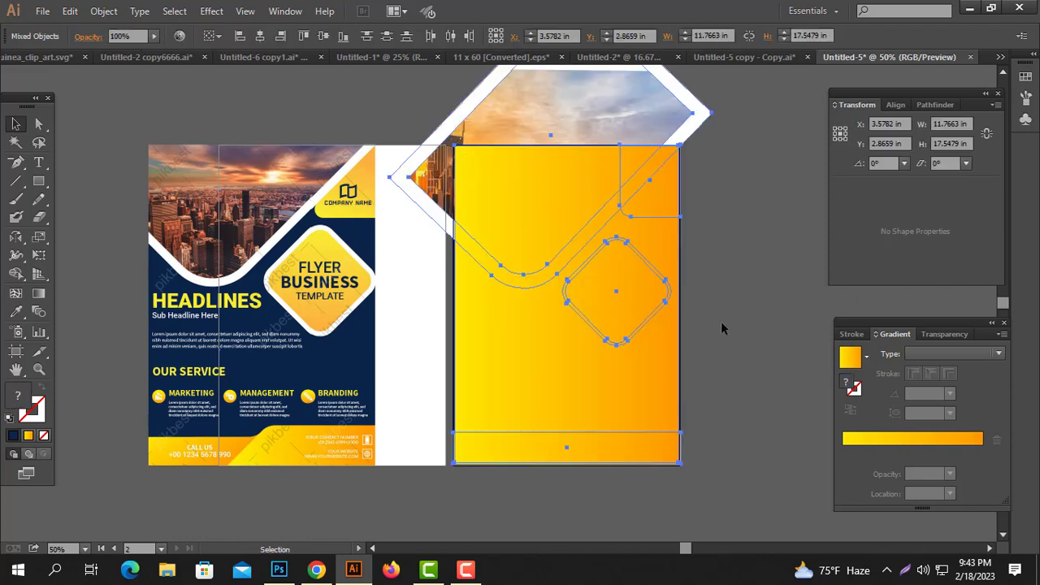
left_click(720, 321)
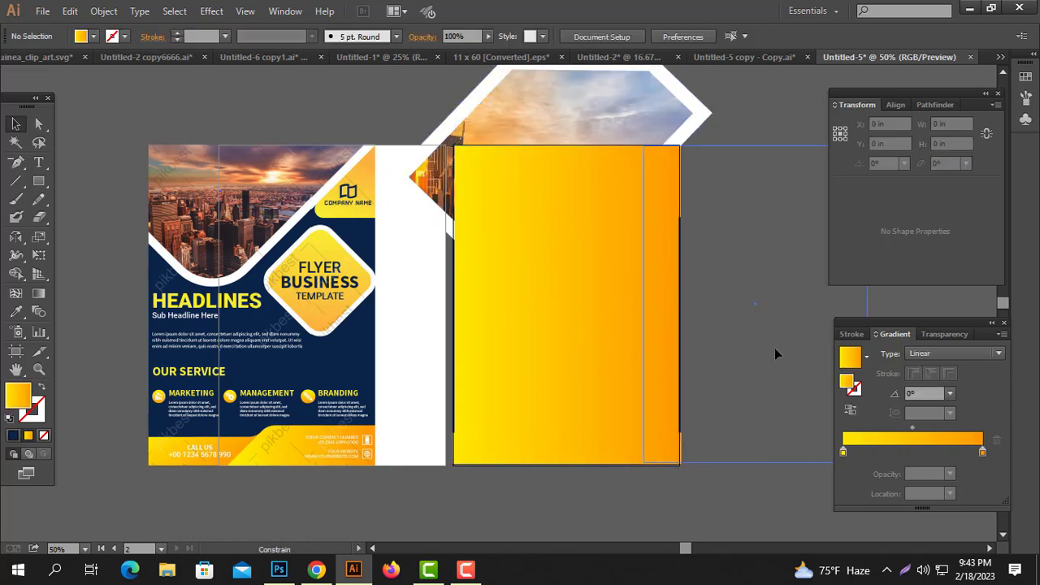
Step: Reposition the gradient rectangle exactly over the right page's flyer artwork
left_click_drag(625, 370, 891, 370)
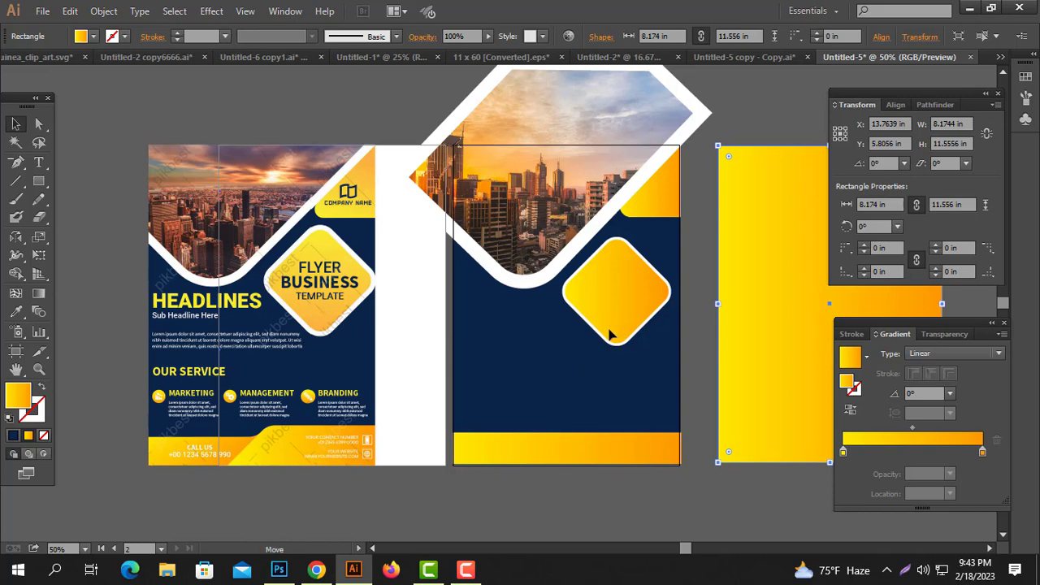
left_click_drag(609, 333, 508, 360)
left_click(682, 342)
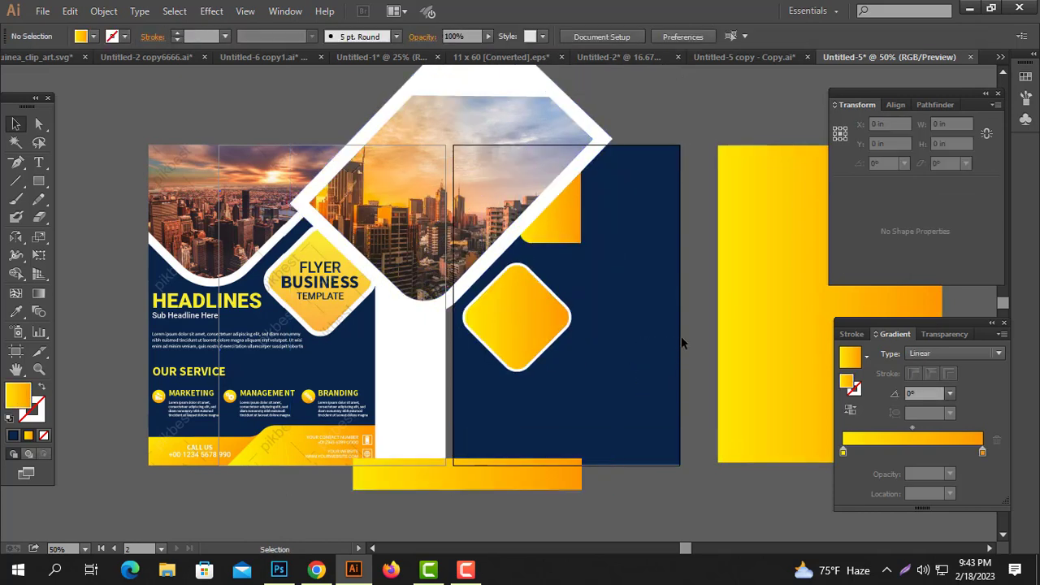
key("ctrl+z")
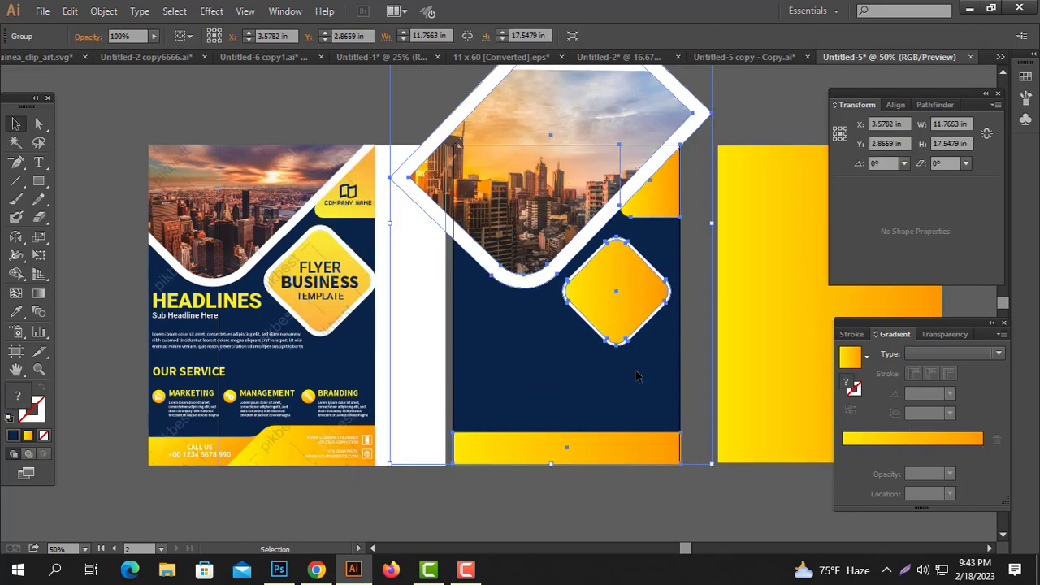
key("ctrl+alt")
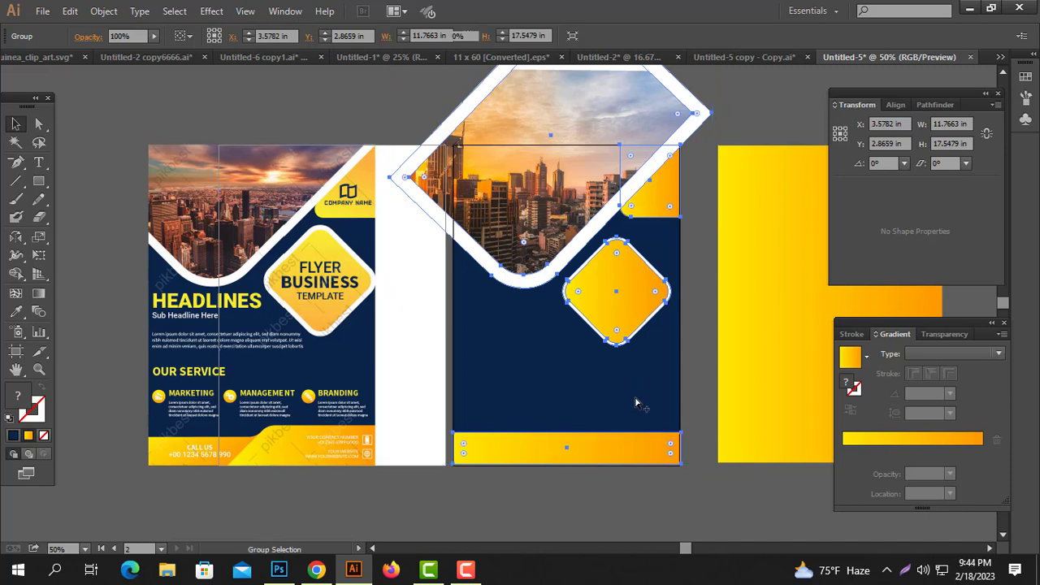
left_click(642, 509)
left_click_drag(754, 344, 499, 333)
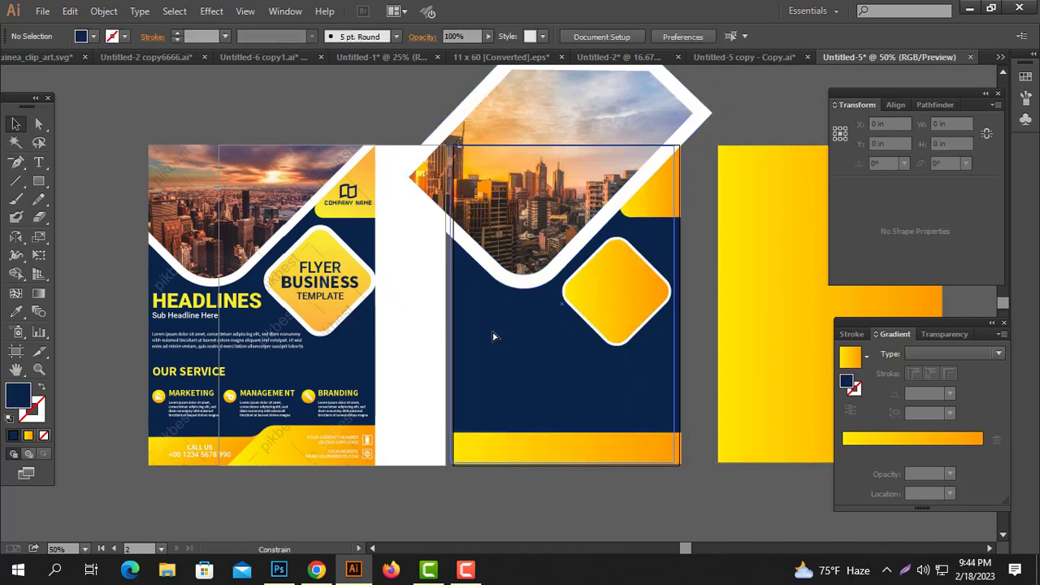
left_click_drag(499, 333, 499, 335)
Step: Clip the city artwork to the rectangle and align it on the blank second artboard
left_click(739, 480)
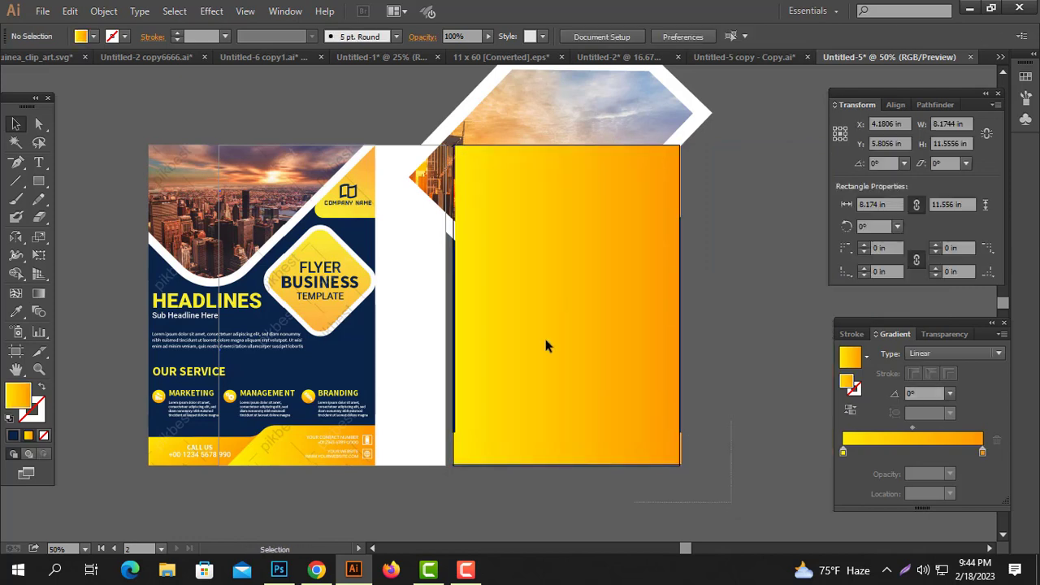
right_click(534, 210)
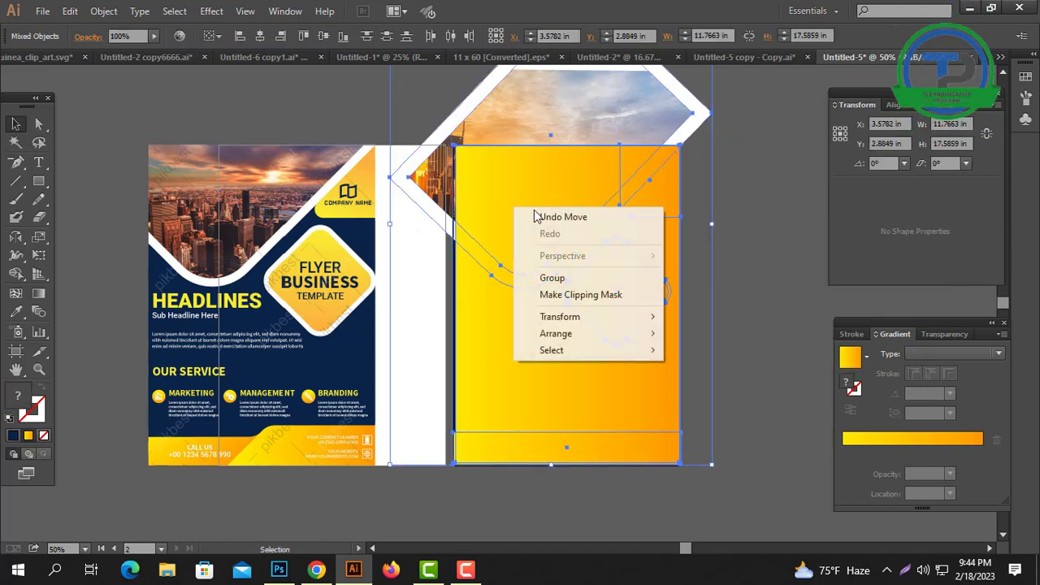
left_click(568, 294)
left_click_drag(568, 289, 661, 224)
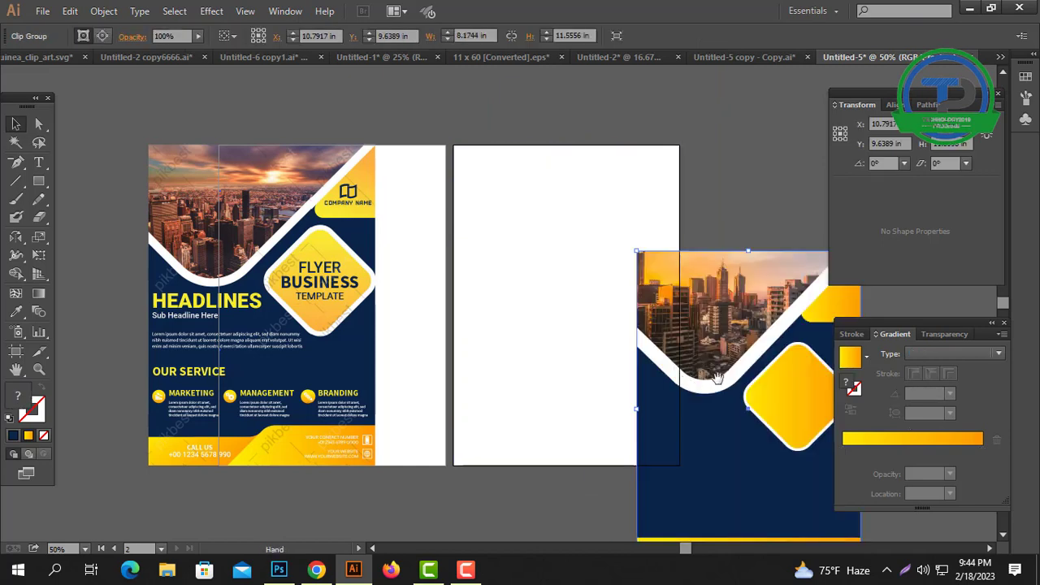
left_click(449, 412)
left_click_drag(449, 413, 495, 472)
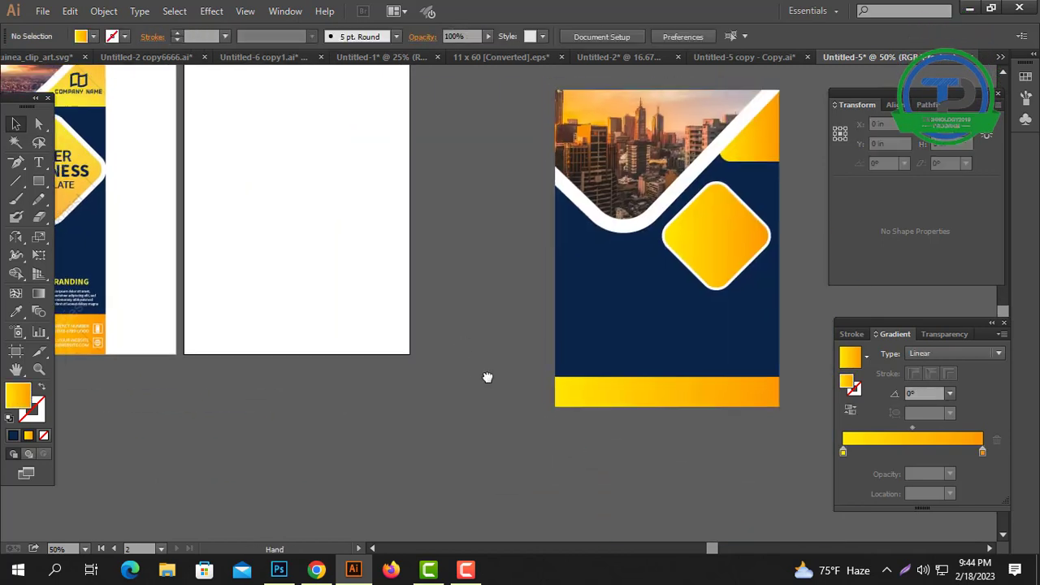
left_click_drag(645, 302, 274, 268)
left_click_drag(250, 224, 349, 266)
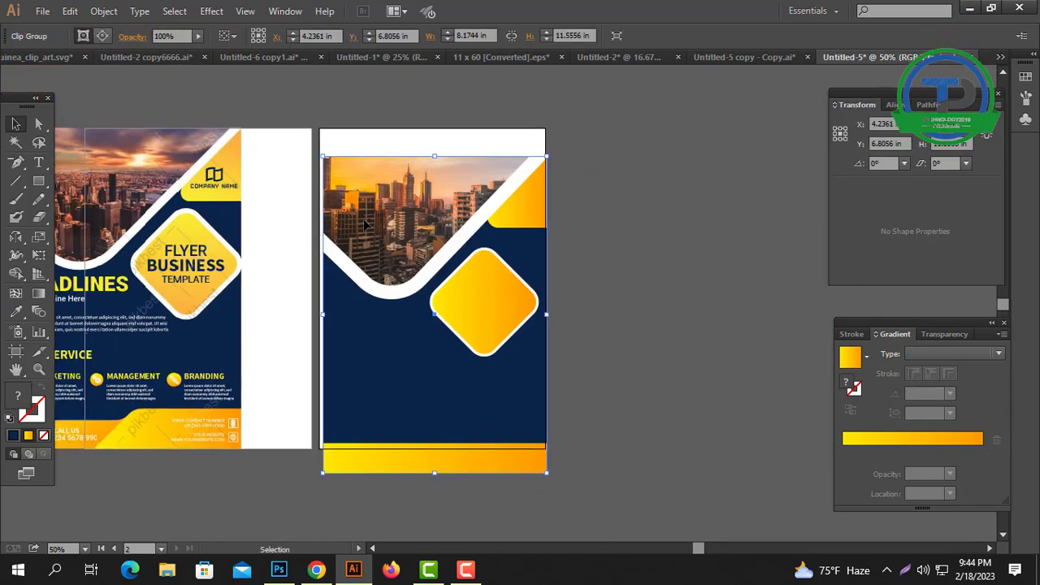
left_click_drag(362, 198, 358, 168)
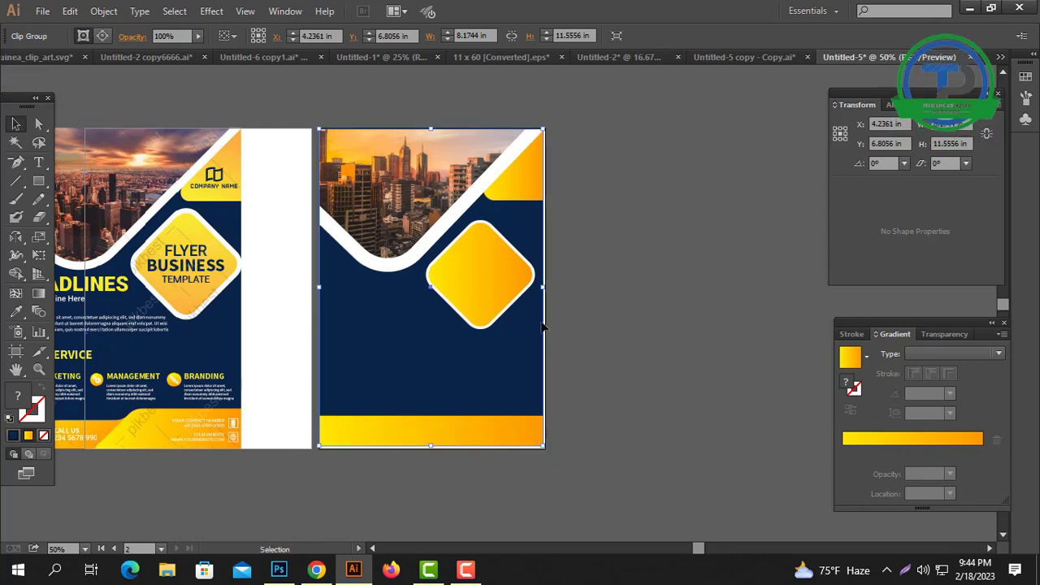
left_click(520, 360)
left_click(506, 341)
Step: Inspect the flyer's corner, restore the left image filling its page, and hide the panels
left_click(489, 365)
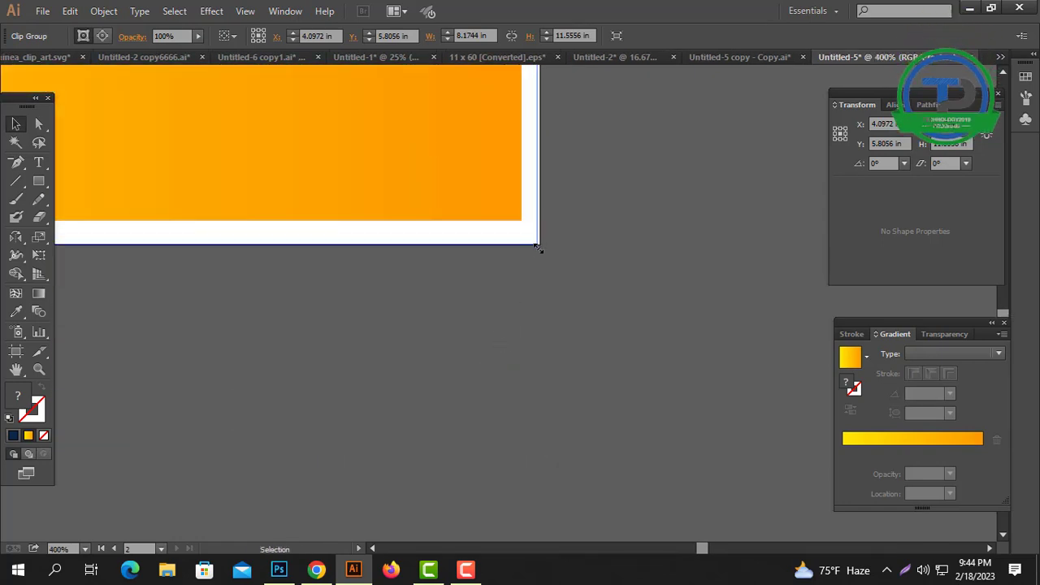
left_click(641, 316)
left_click(486, 327, "alt")
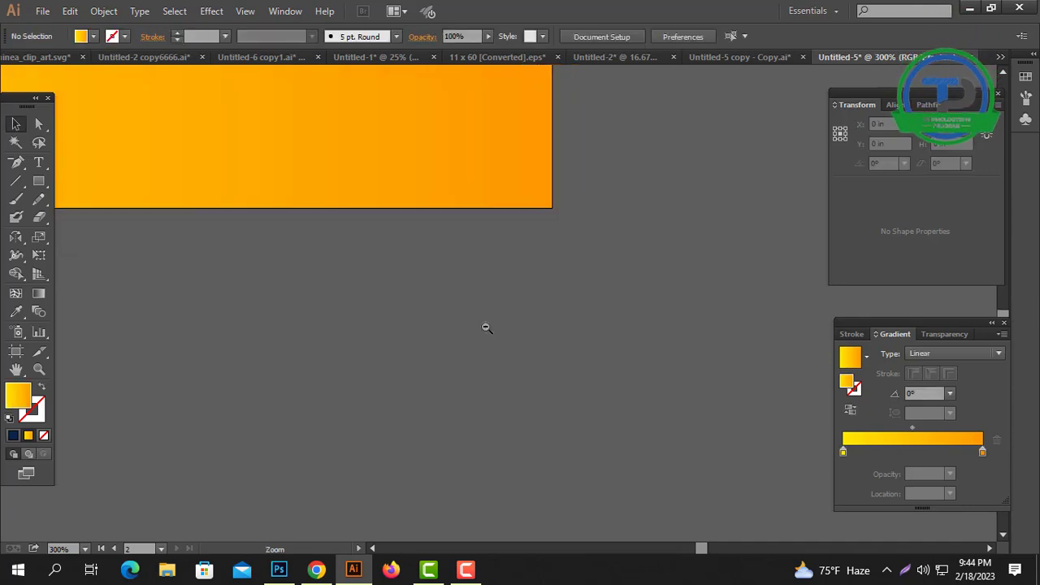
left_click(486, 328, "alt")
left_click(486, 328, "alt")
left_click(486, 327, "alt")
left_click(456, 276)
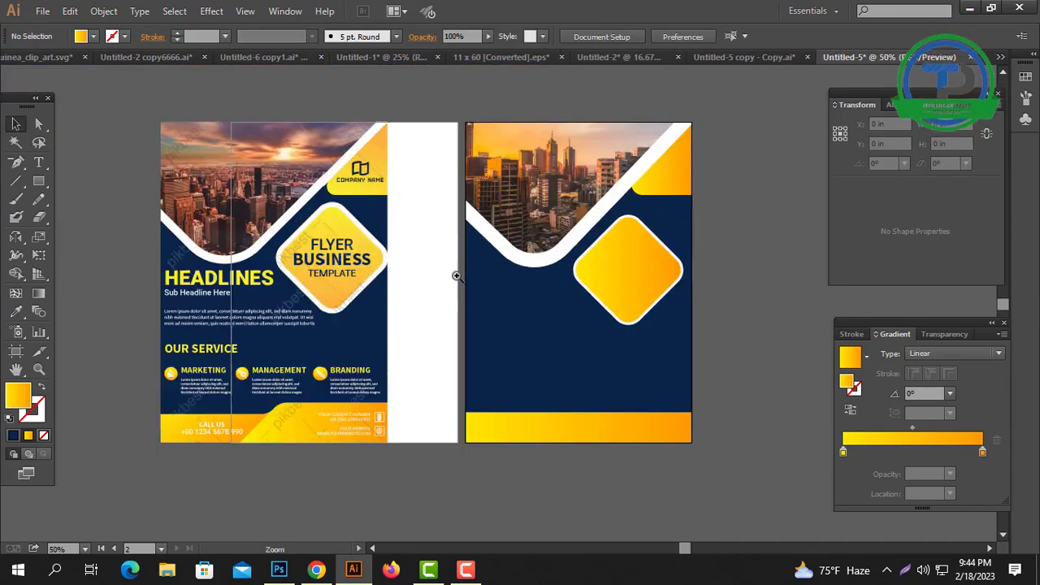
left_click(457, 276)
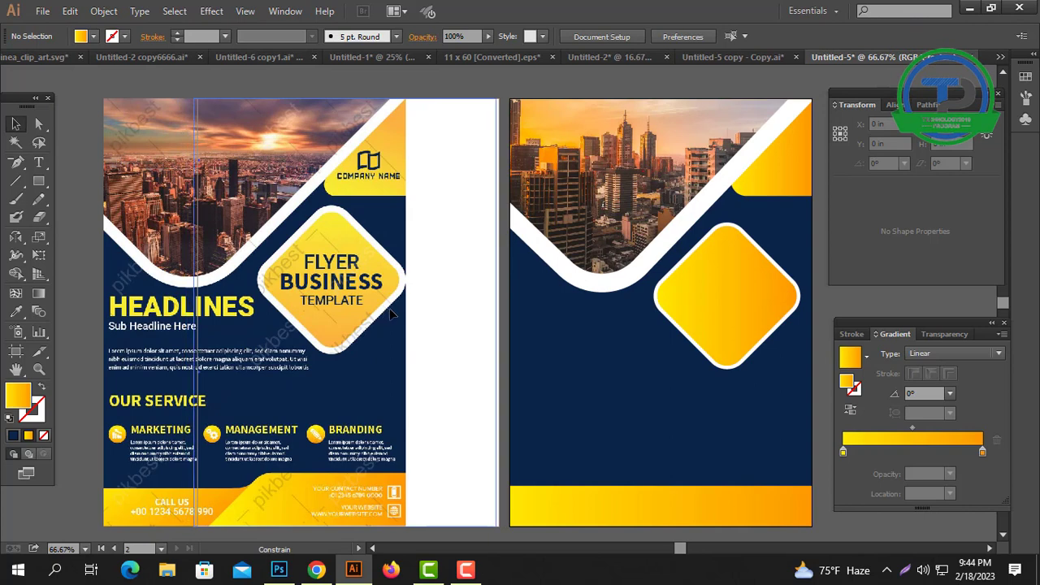
key("ctrl+z")
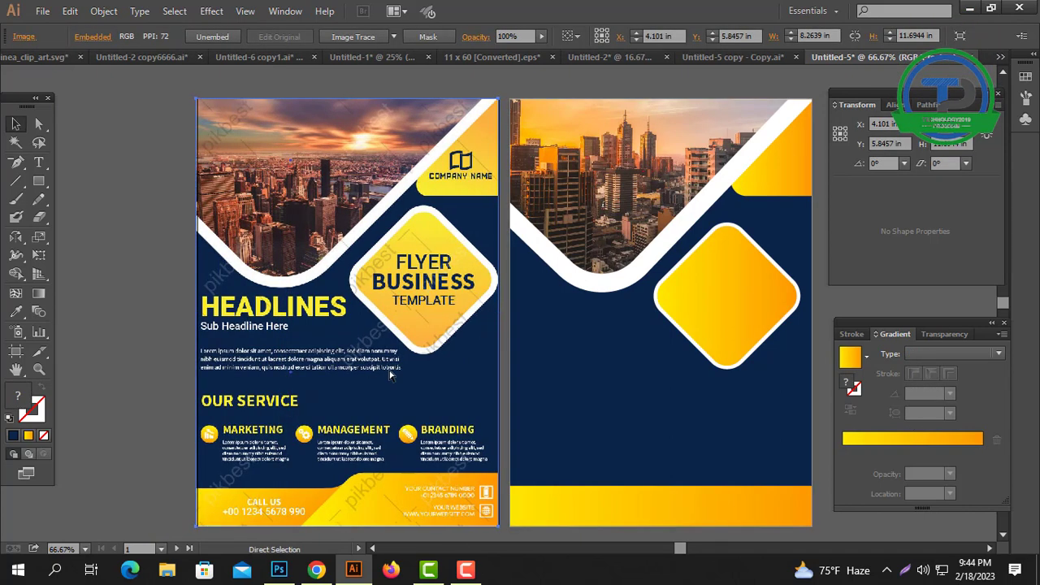
key("Tab")
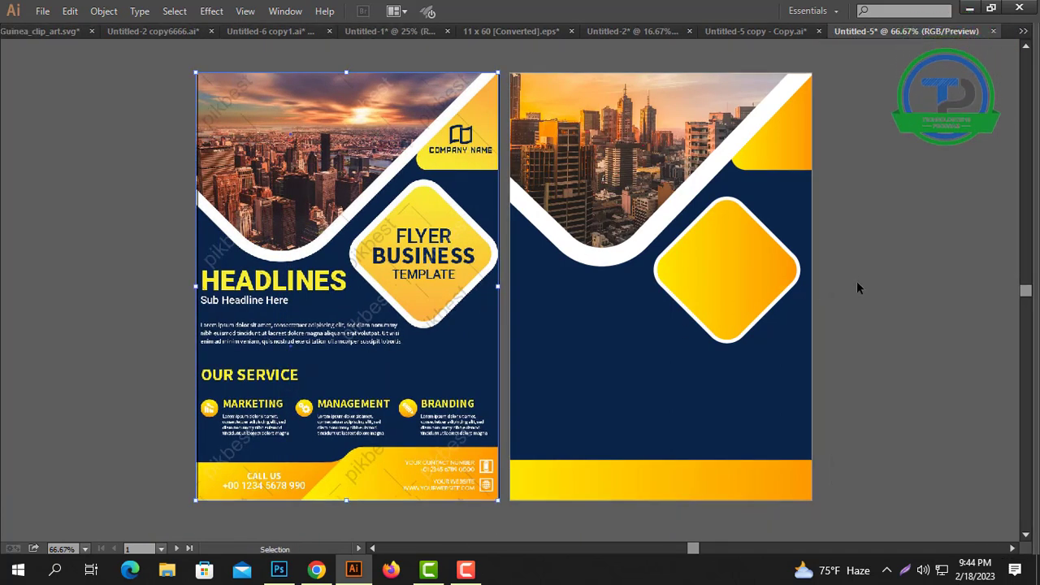